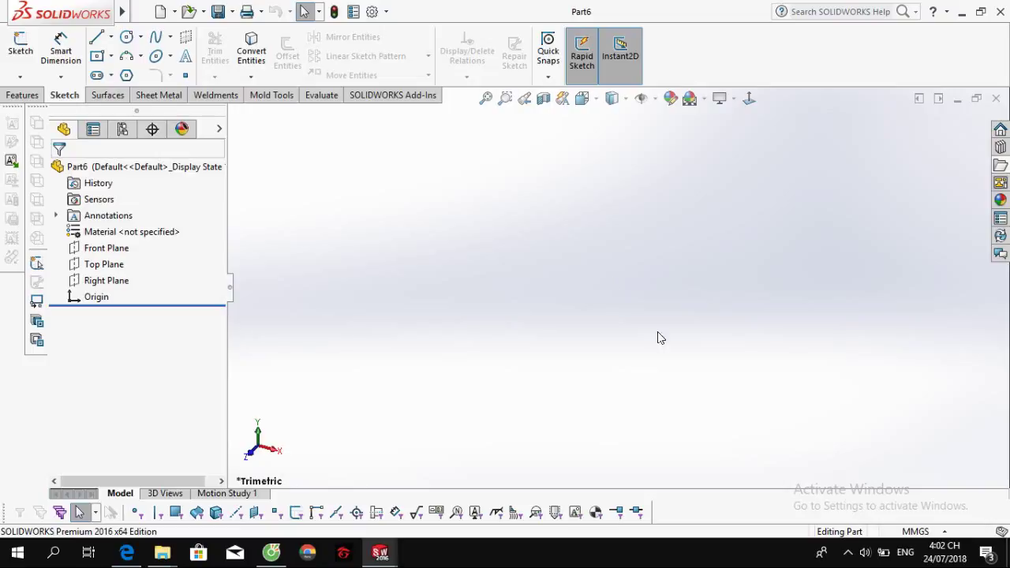
Start a new sketch on the Front Plane.
left_click(848, 552)
left_click(589, 281)
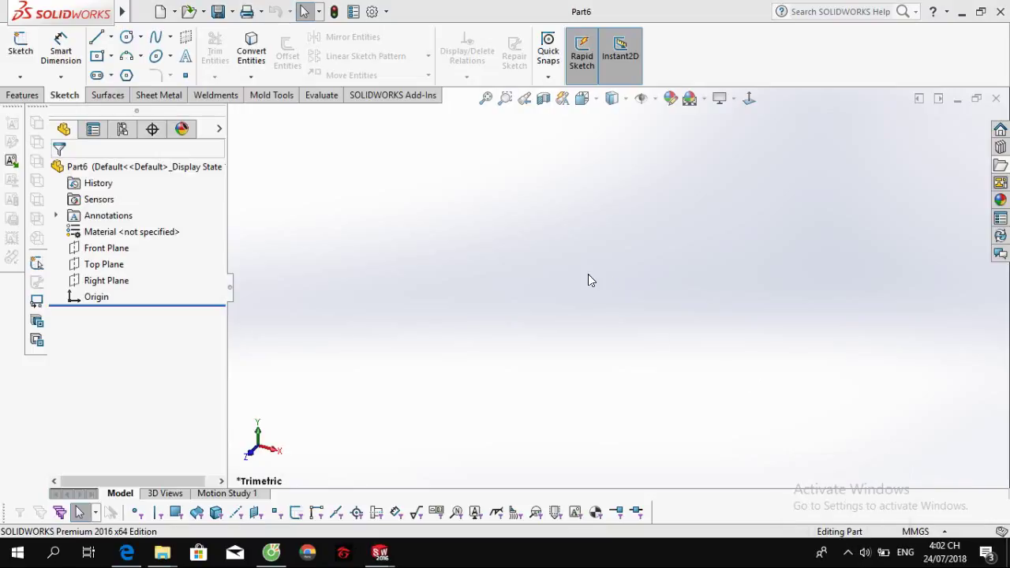
left_click(93, 249)
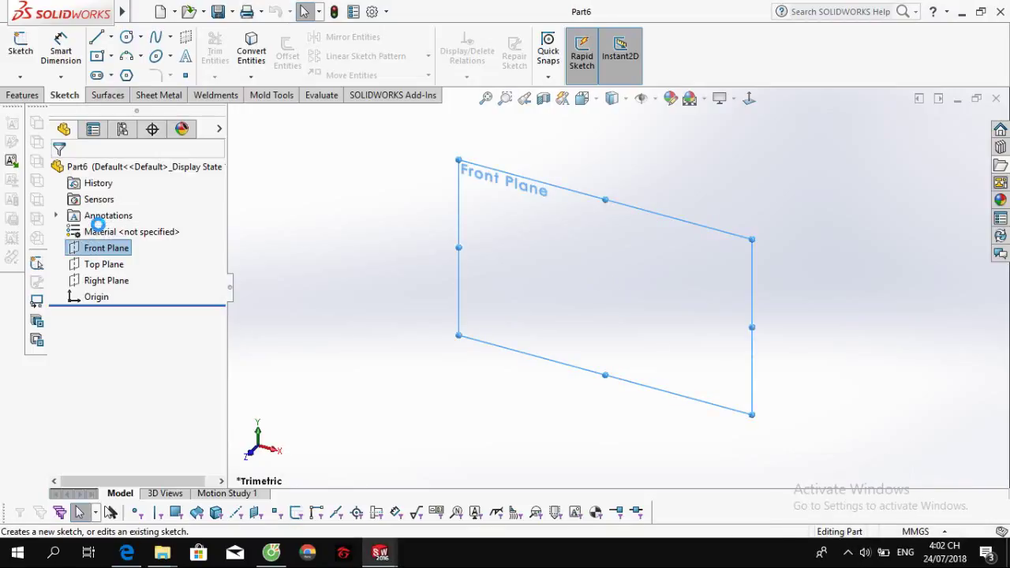
left_click(98, 221)
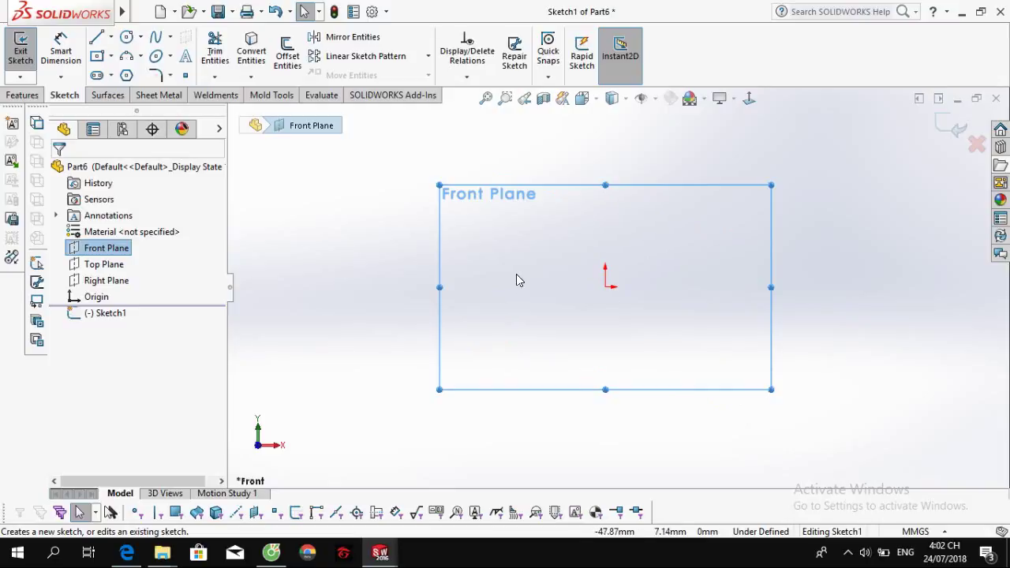
Draw a line just below the origin and centre its midpoint on the origin.
key("l")
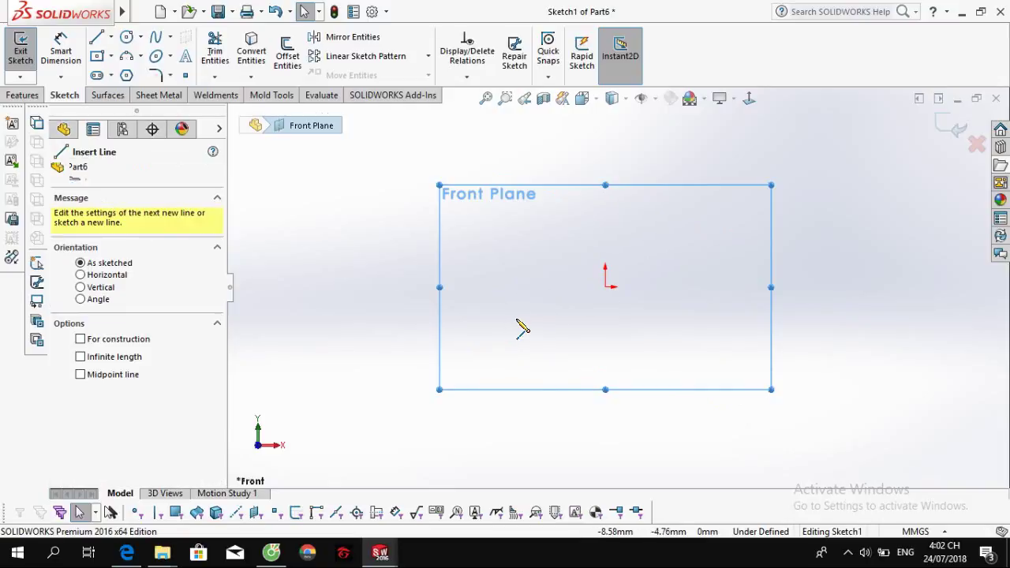
left_click_drag(517, 318, 676, 311)
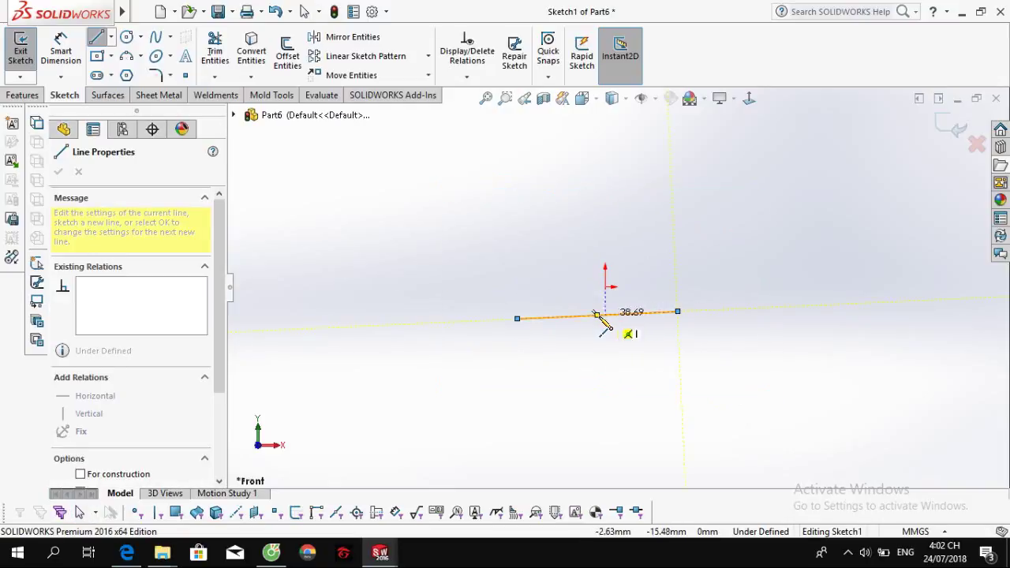
key("Escape")
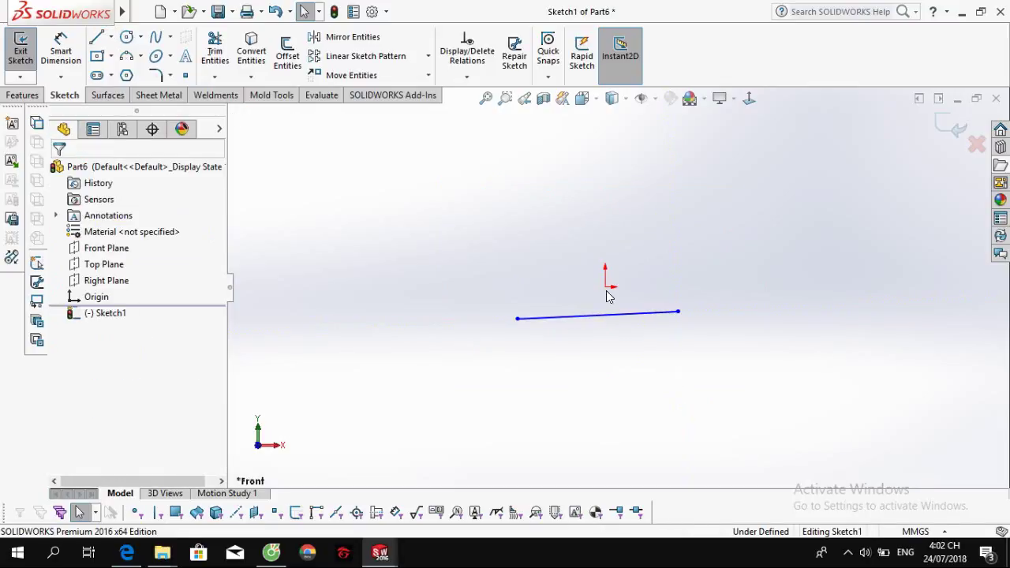
left_click(607, 314)
left_click(605, 286, "ctrl")
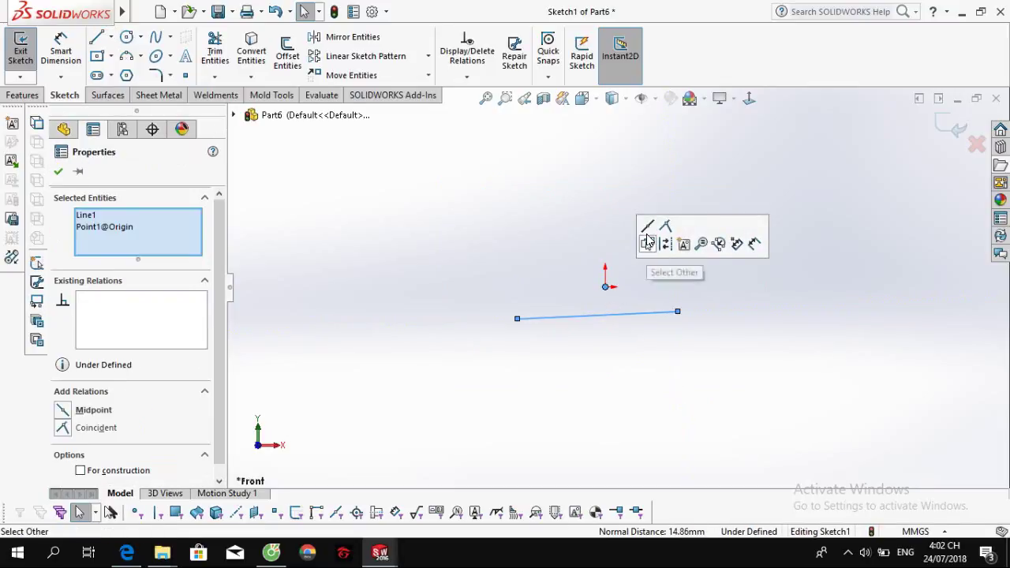
left_click(647, 226)
Make the line horizontal, then switch to the browser showing YouTube.
left_click(689, 327)
left_click(657, 285)
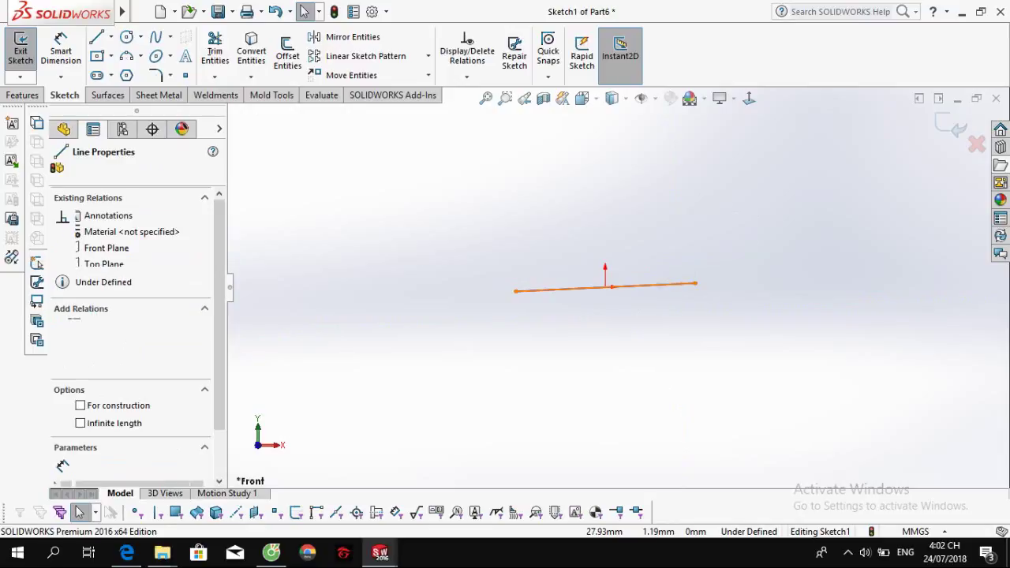
left_click(698, 236)
key("Escape")
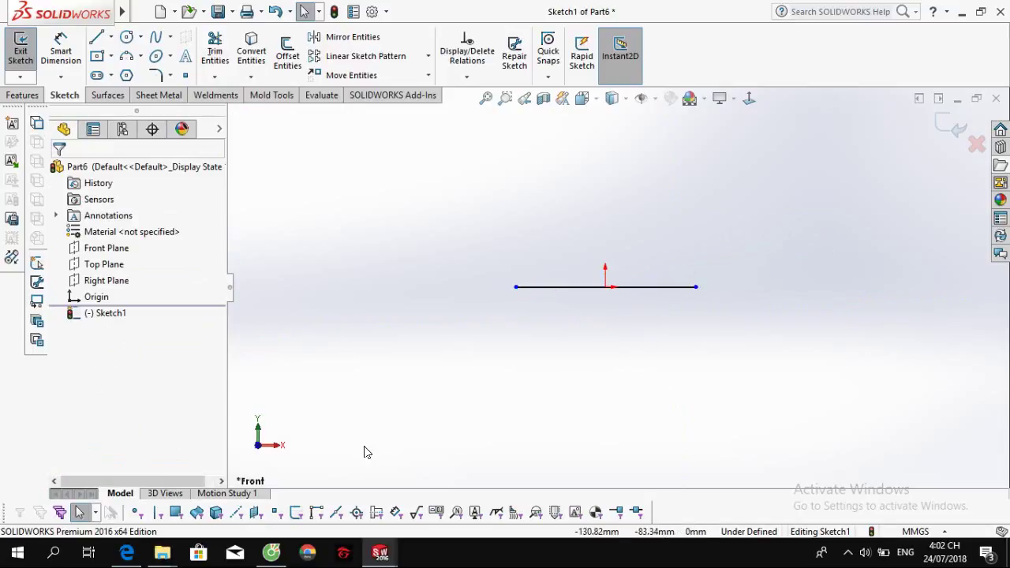
left_click(271, 554)
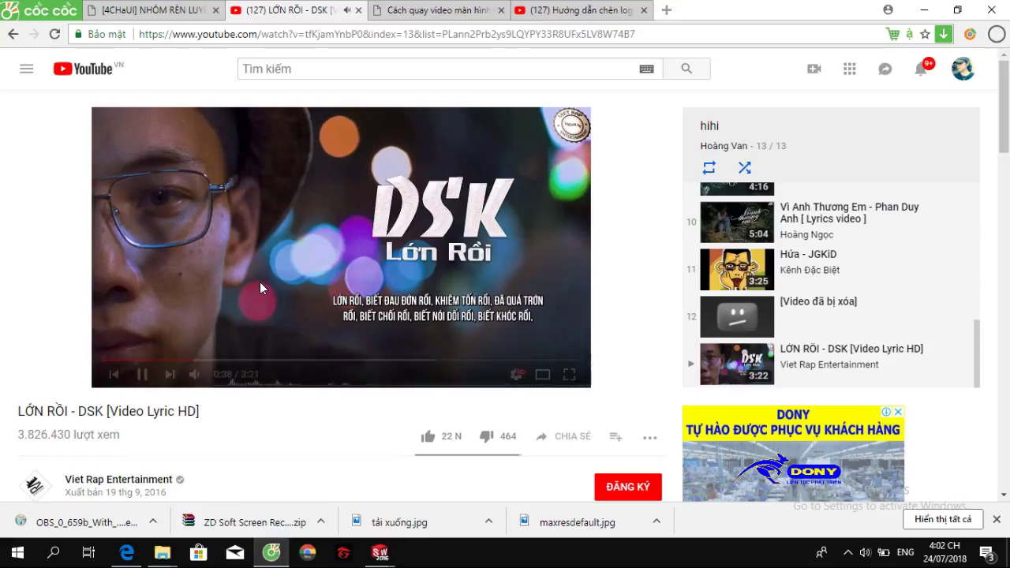
Play a video from the mmt playlist in YouTube's side menu with playlist looping on.
left_click(26, 68)
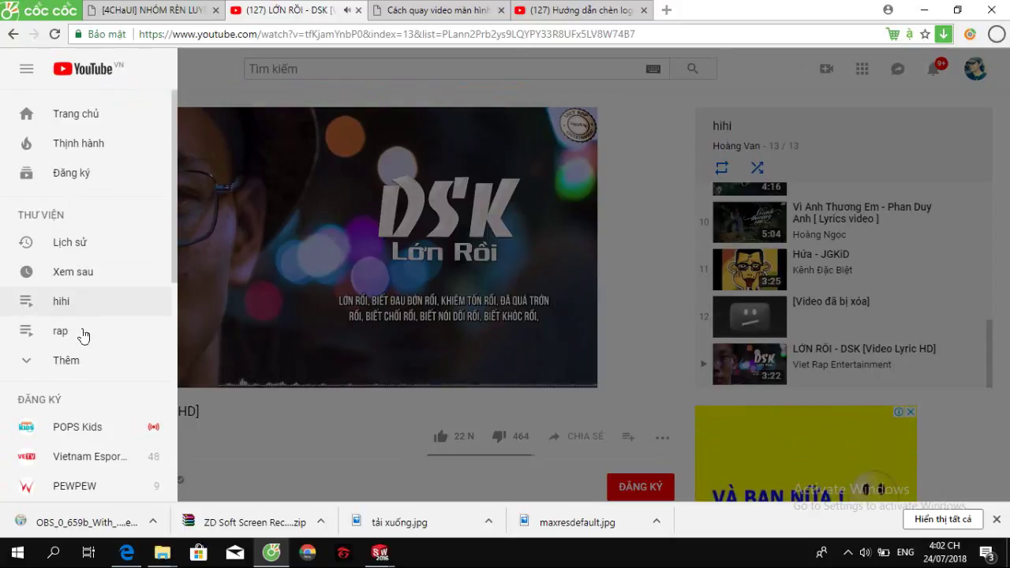
left_click(70, 358)
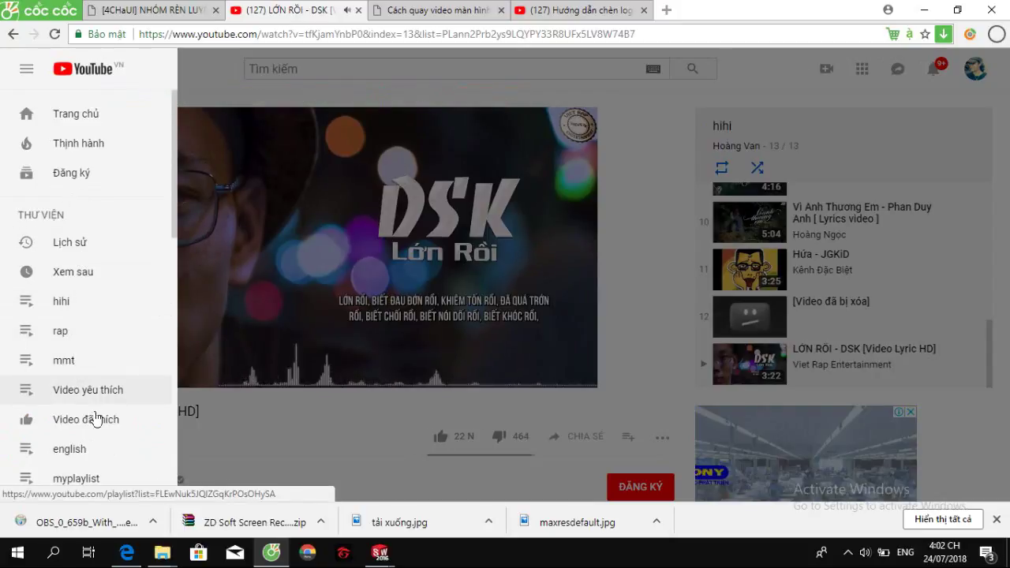
scroll(101, 425, "down", 2)
scroll(101, 383, "up", 2)
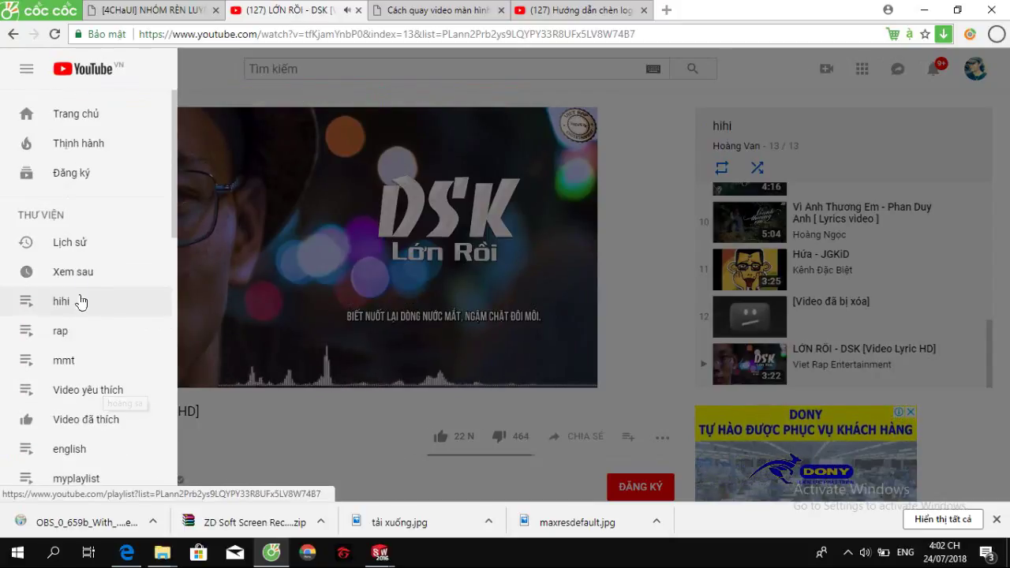
left_click(116, 356)
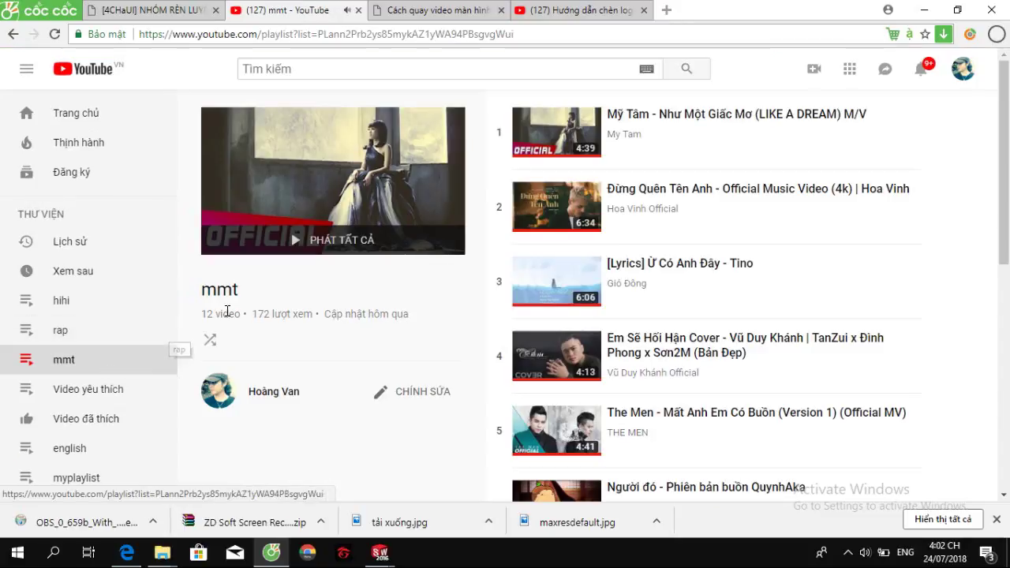
left_click(211, 339)
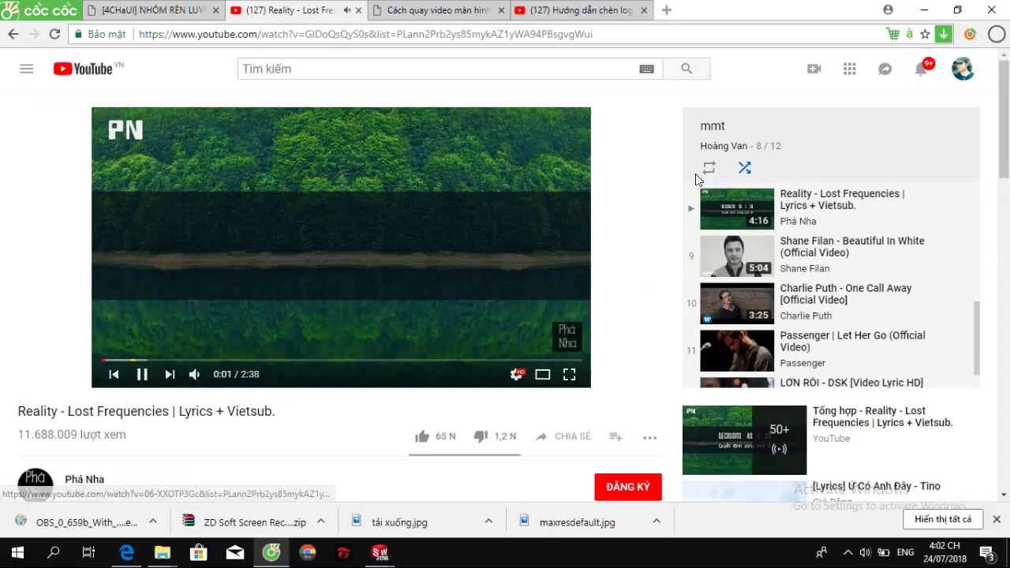
left_click(708, 168)
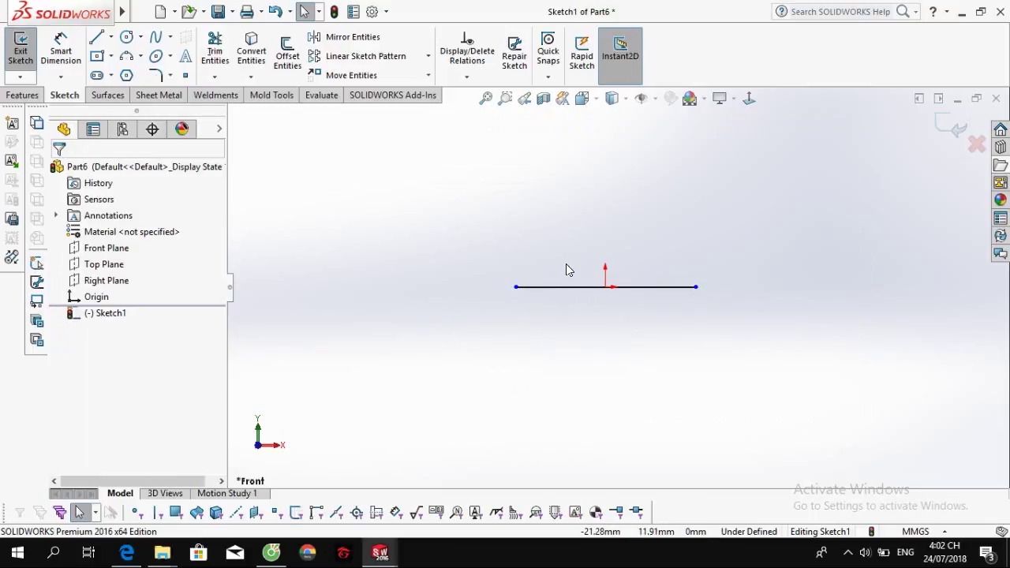
Give the centred horizontal line a length dimension of 75, then bring up the PDF drawing.
key("alt")
right_click_drag(561, 378, 578, 293)
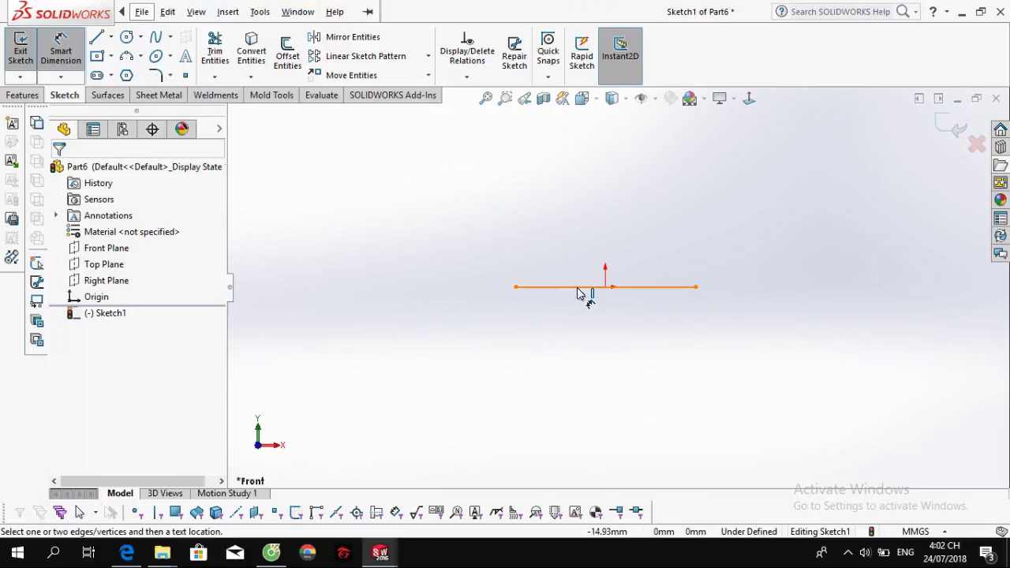
left_click(579, 287)
left_click(584, 336)
type("75")
key("Return")
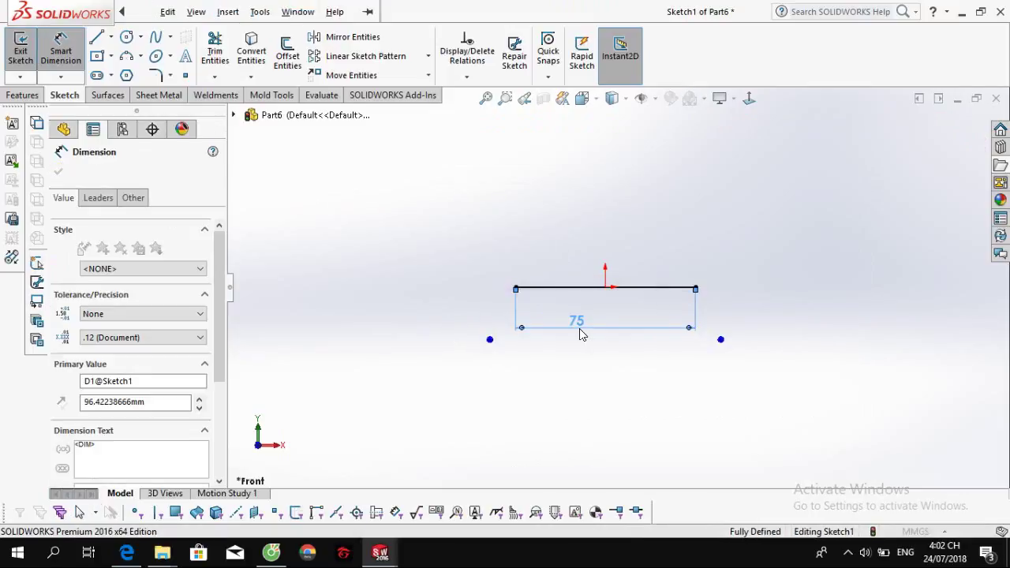
key("Escape")
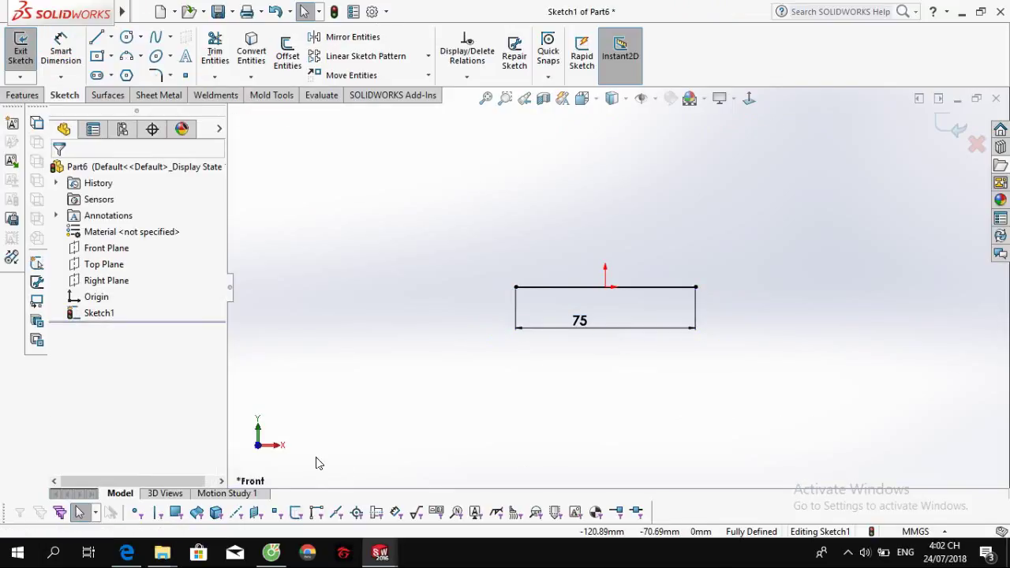
key("alt+Tab")
key("alt+Tab")
key("alt+Tab")
Scroll through the knight drawing in the second PDF tab, then return to SOLIDWORKS.
left_click(220, 14)
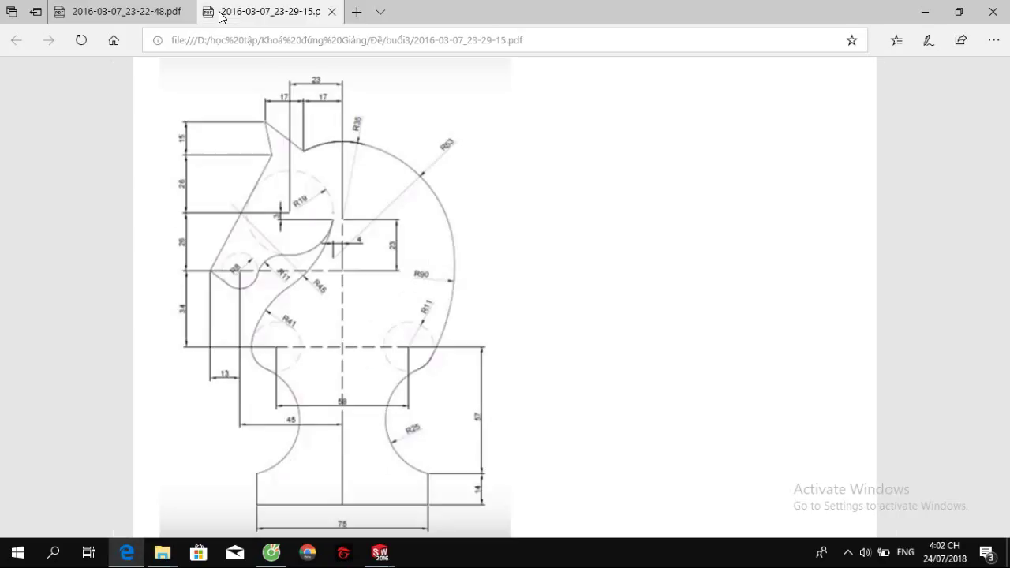
scroll(401, 347, "down", 2)
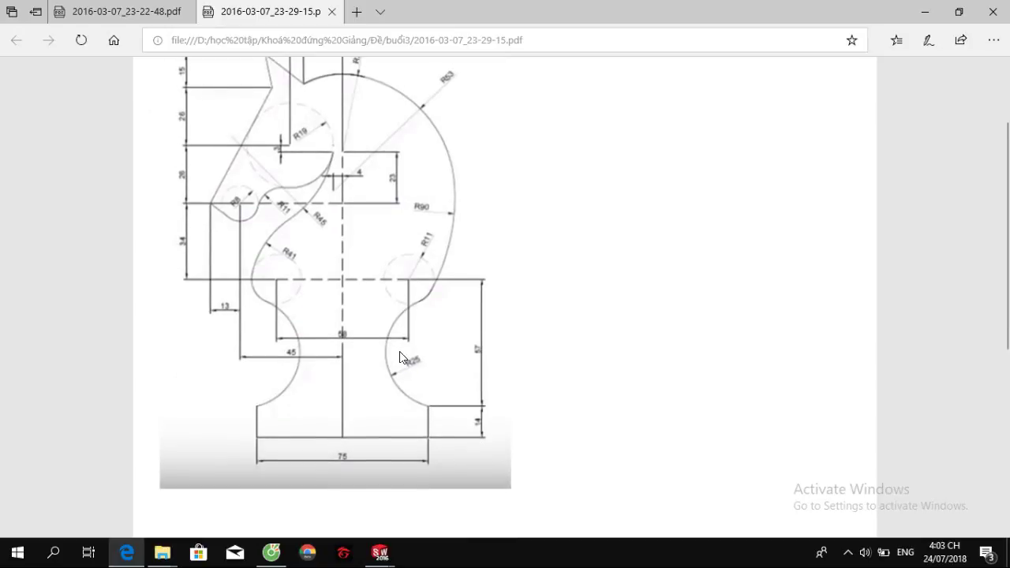
scroll(399, 351, "down", 2)
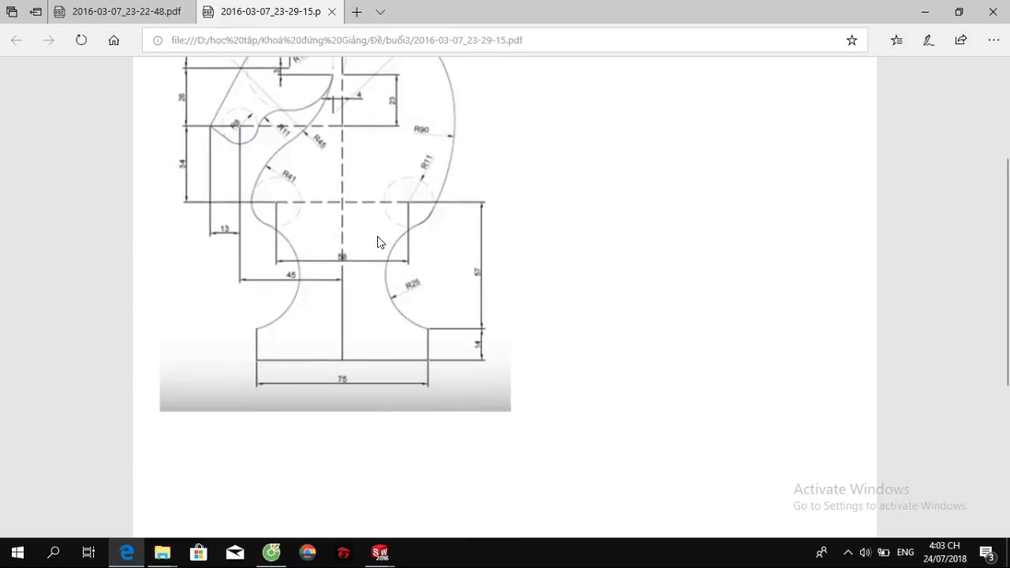
scroll(315, 215, "up", 3)
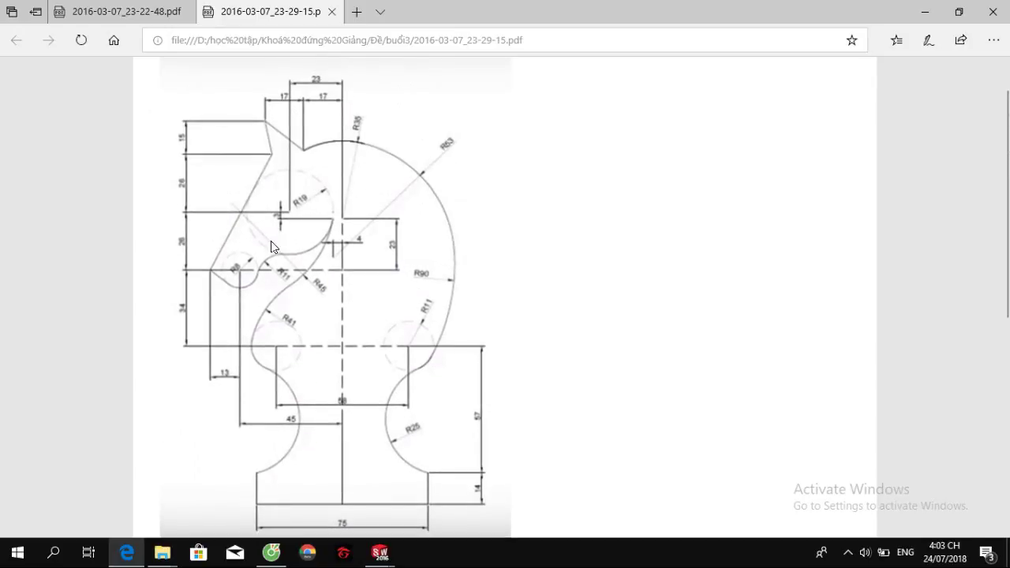
key("alt+Tab")
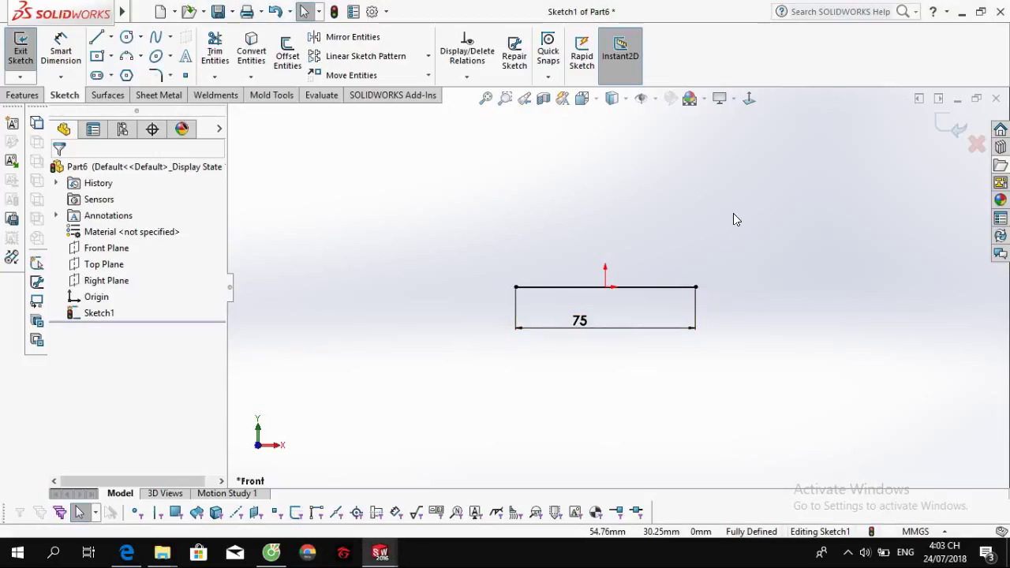
Draw two small circles above the base line, one right and one left.
right_click_drag(732, 219, 804, 219)
scroll(706, 227, "up", 2)
left_click_drag(662, 228, 676, 231)
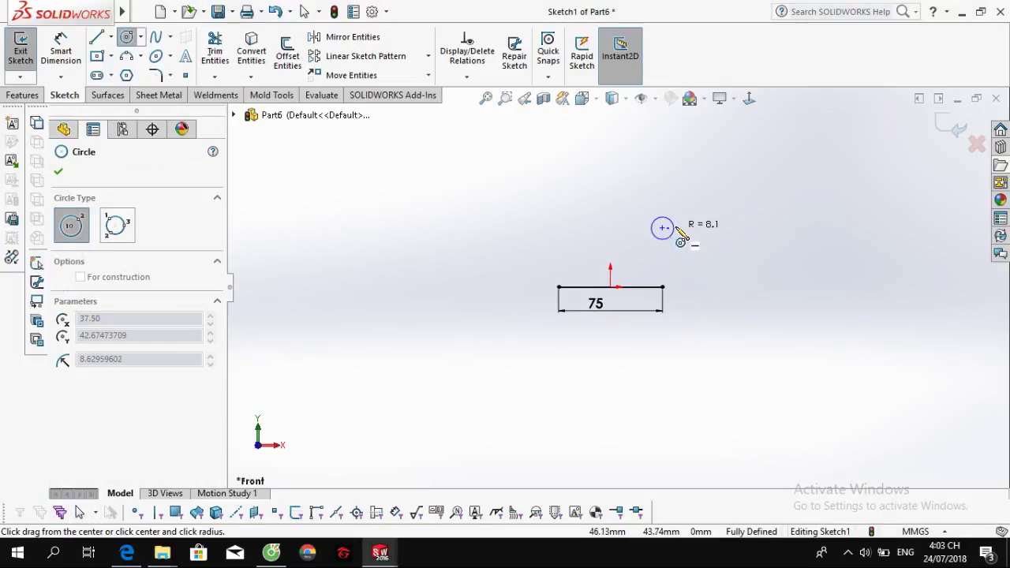
scroll(564, 222, "up", 1)
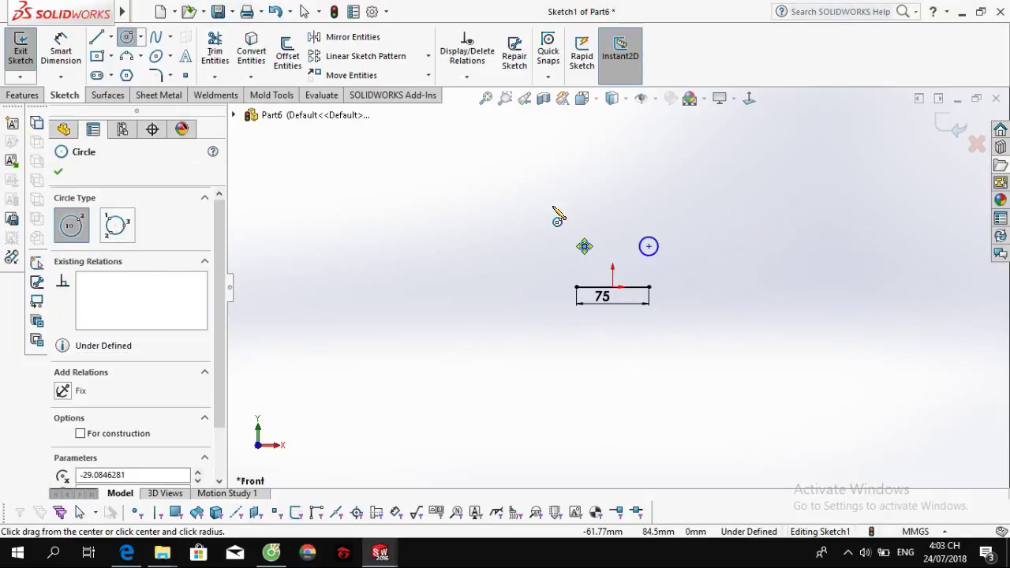
left_click(558, 228)
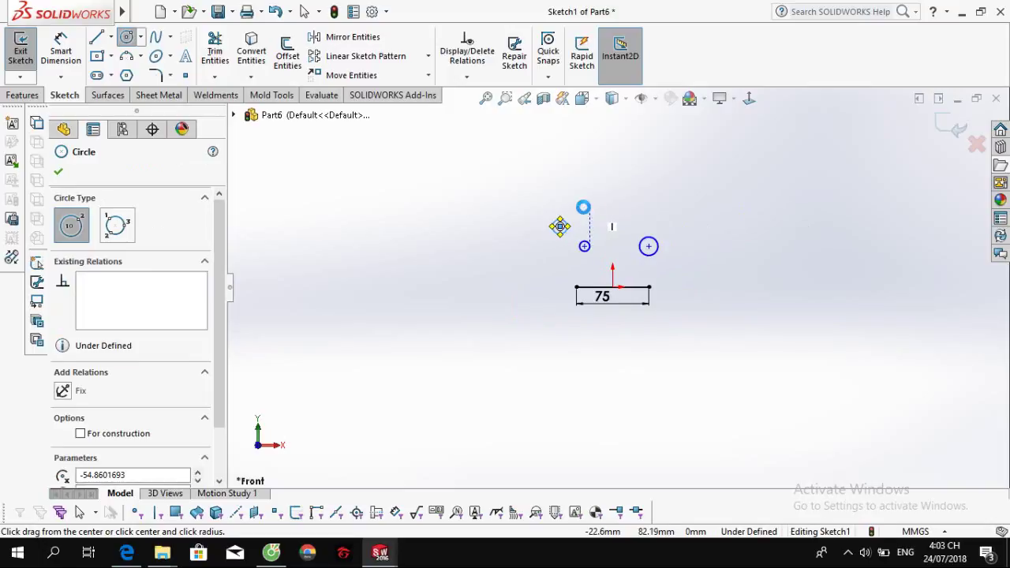
key("Escape")
scroll(619, 293, "up", 1)
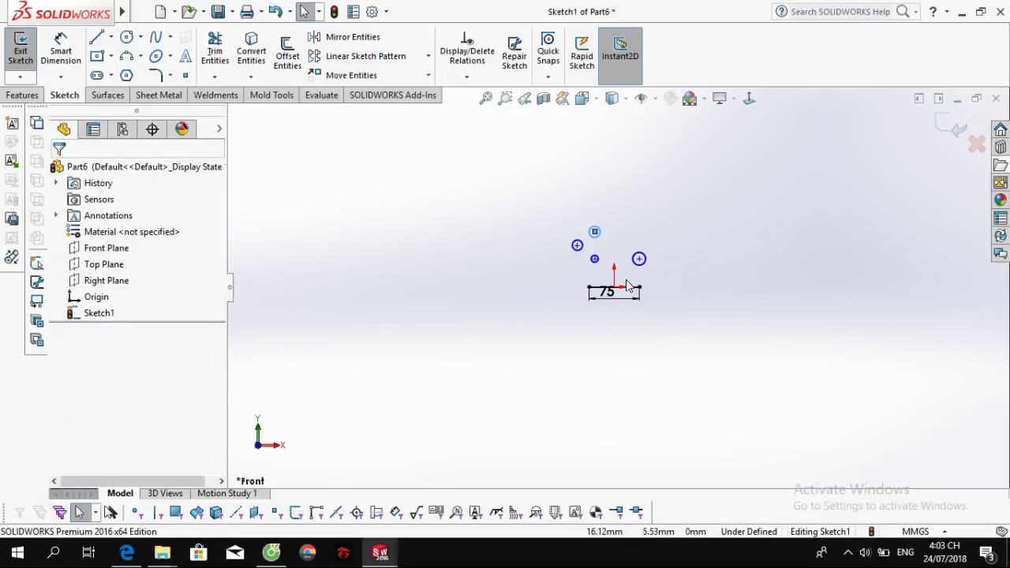
scroll(629, 286, "down", 5)
Draw a line joining the centres of the two circles.
key("l")
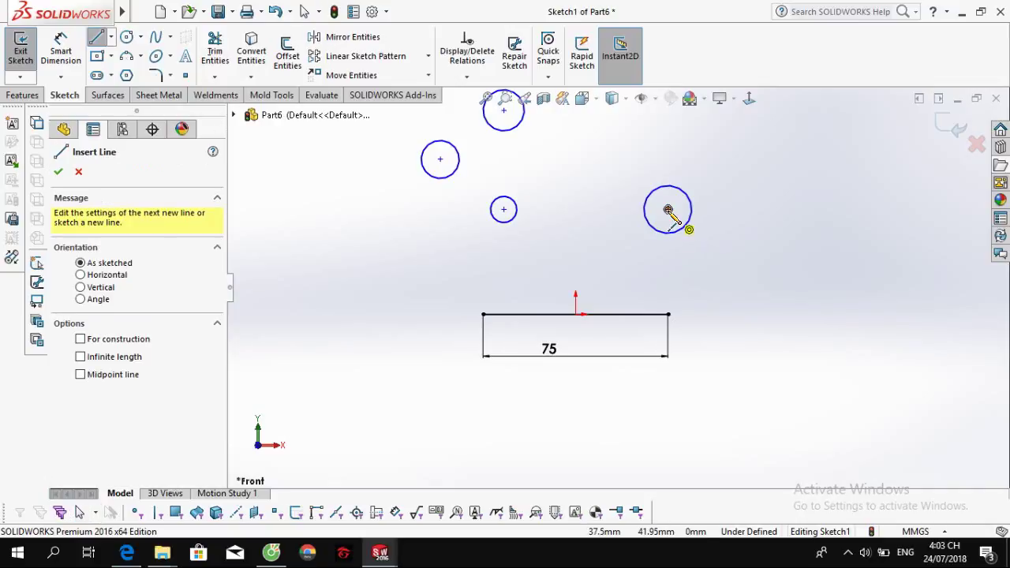
left_click(667, 209)
left_click(503, 209)
key("Escape")
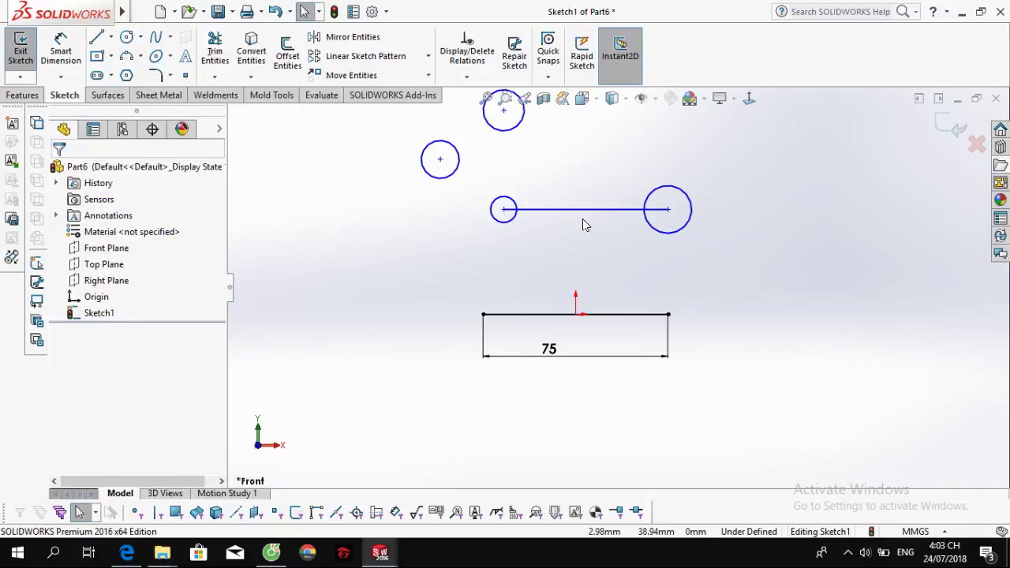
Align the line's midpoint vertically with the origin and make it construction geometry.
left_click(582, 212)
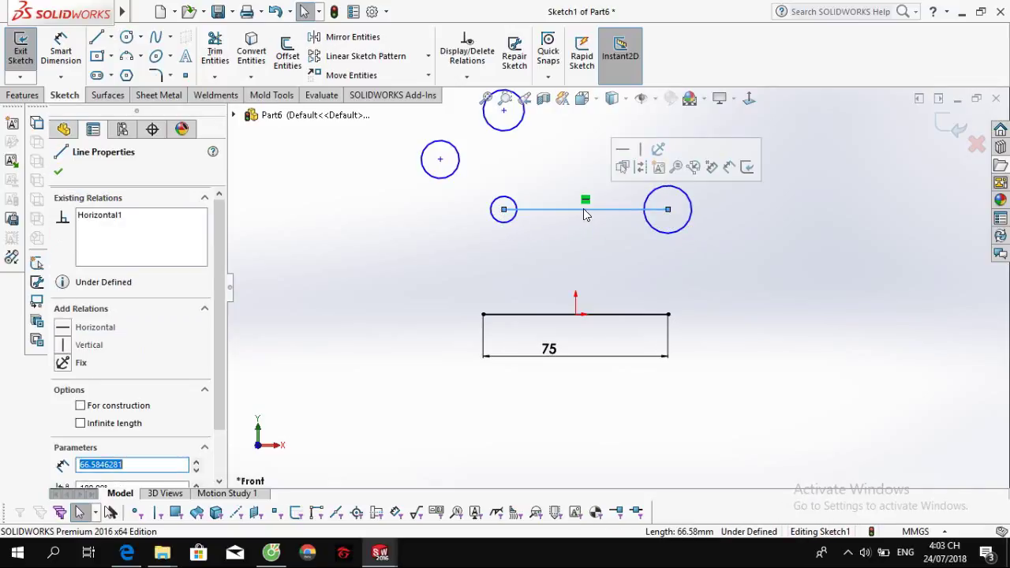
left_click(584, 236)
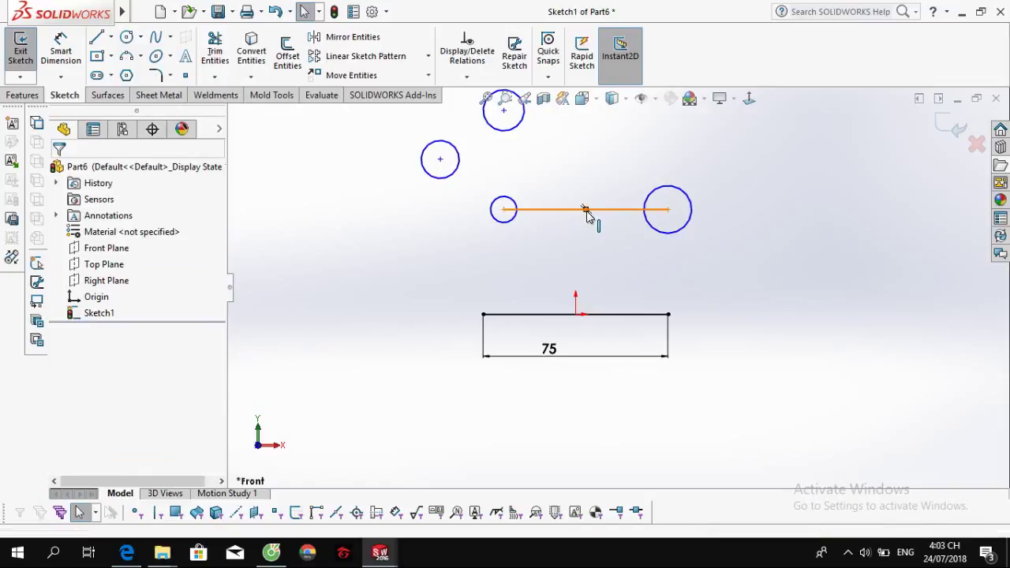
left_click(585, 210)
left_click(575, 314, "ctrl")
left_click(631, 253)
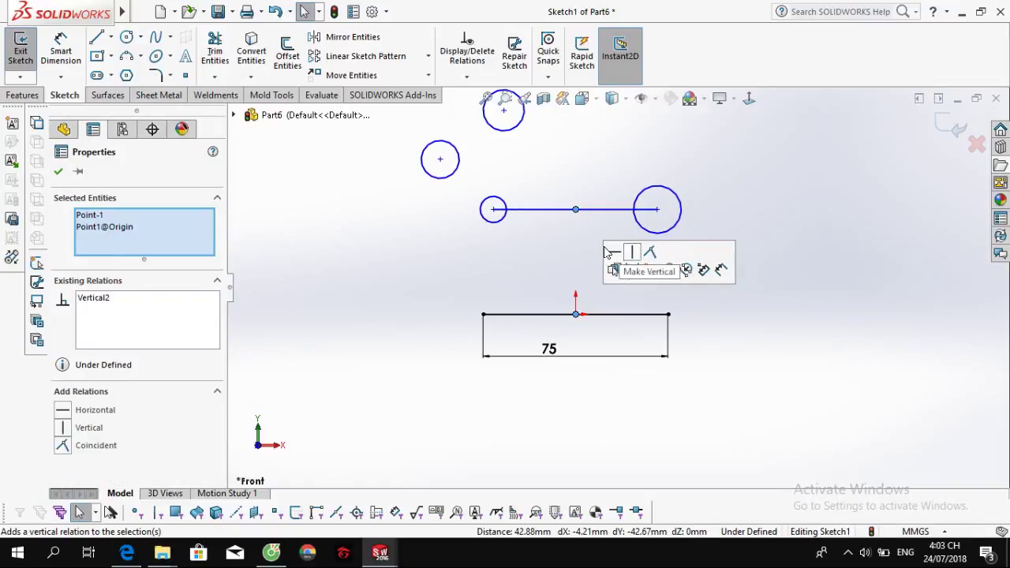
left_click(574, 210)
left_click(646, 145)
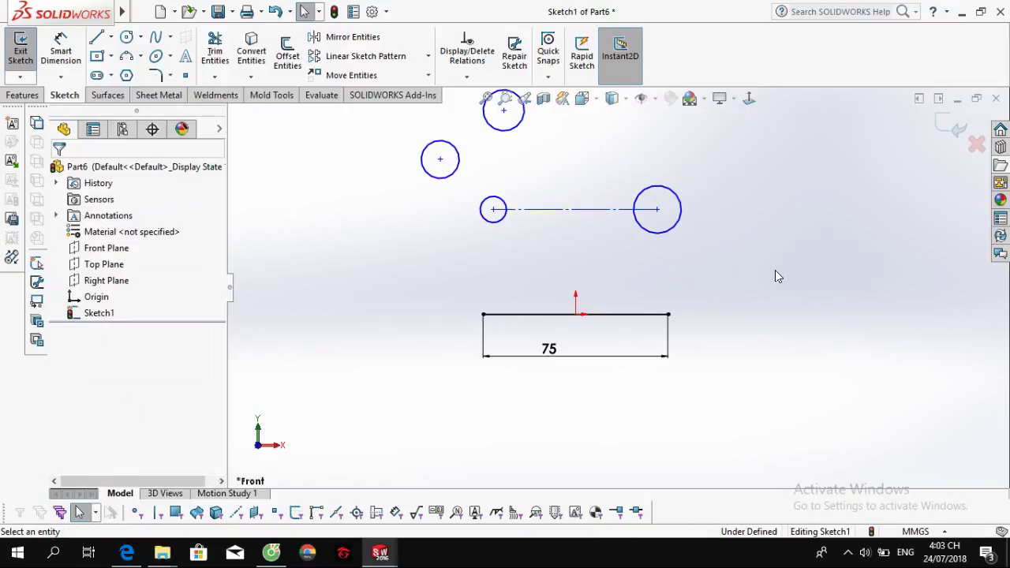
Make the left and right circles equal in size.
left_click(675, 226)
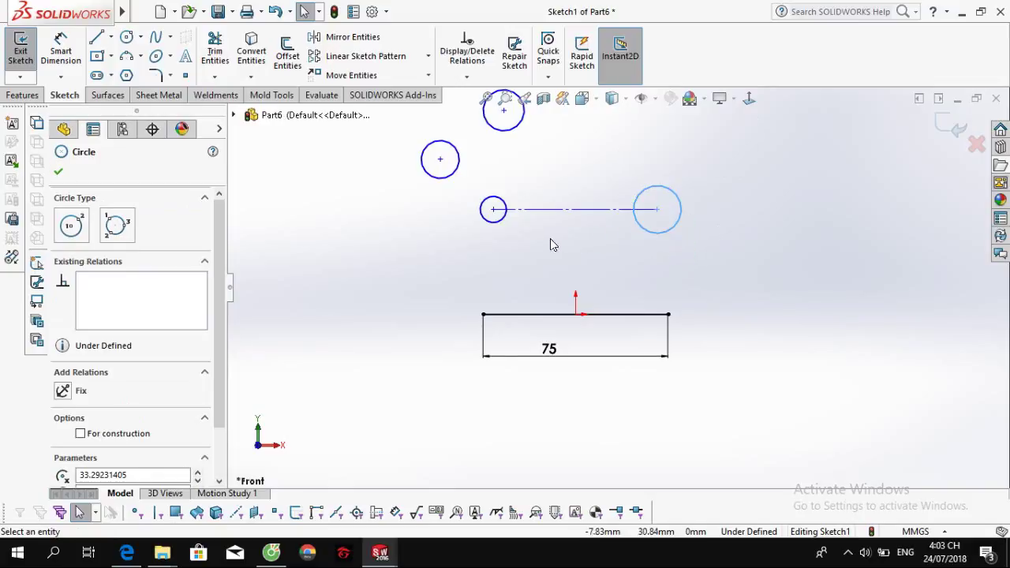
left_click(491, 221, "ctrl")
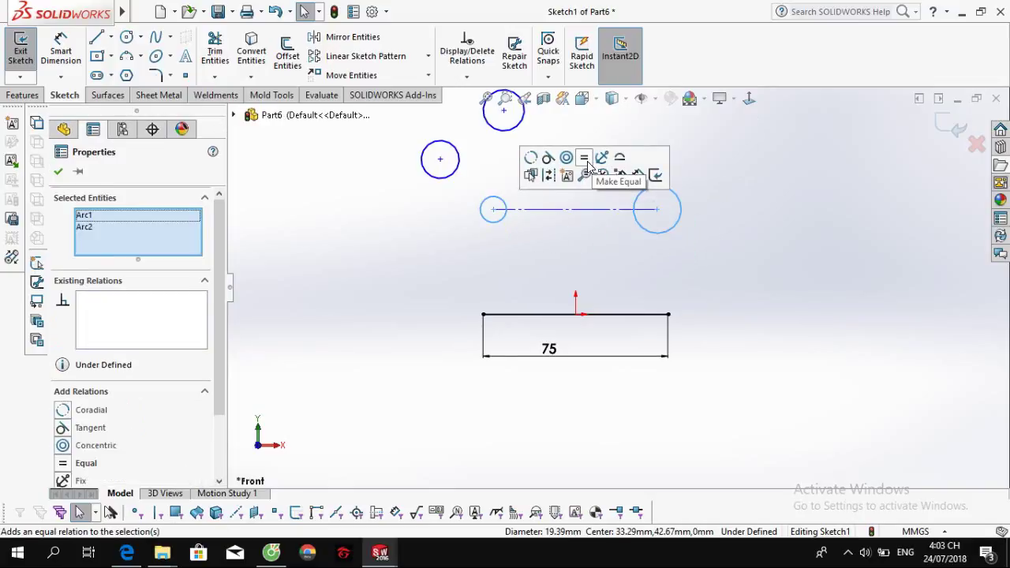
left_click(584, 156)
left_click(857, 280)
Dimension the right circle's centre 57 above the base line's right end.
key("d")
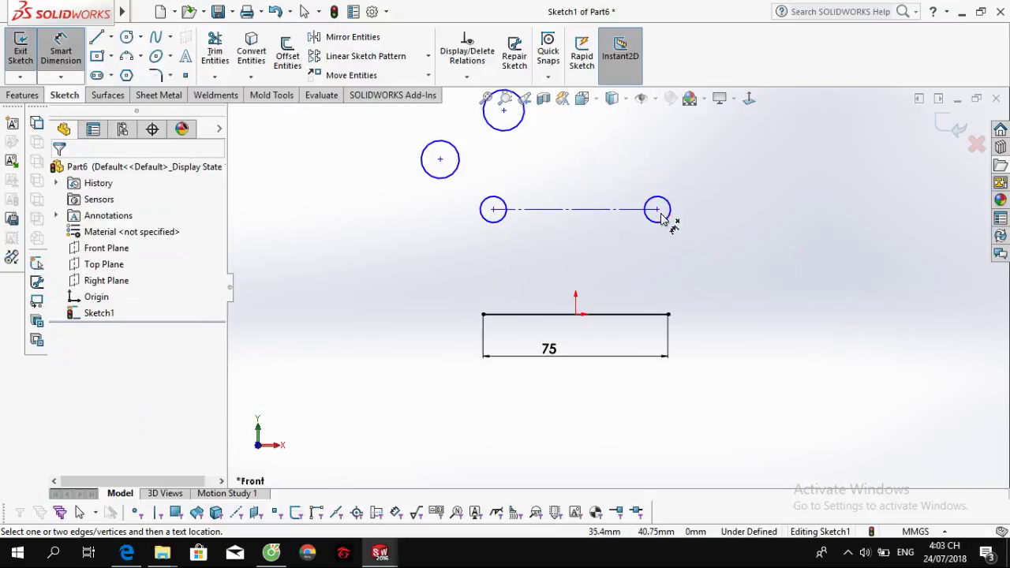
left_click(656, 209)
left_click(668, 314)
left_click(706, 292)
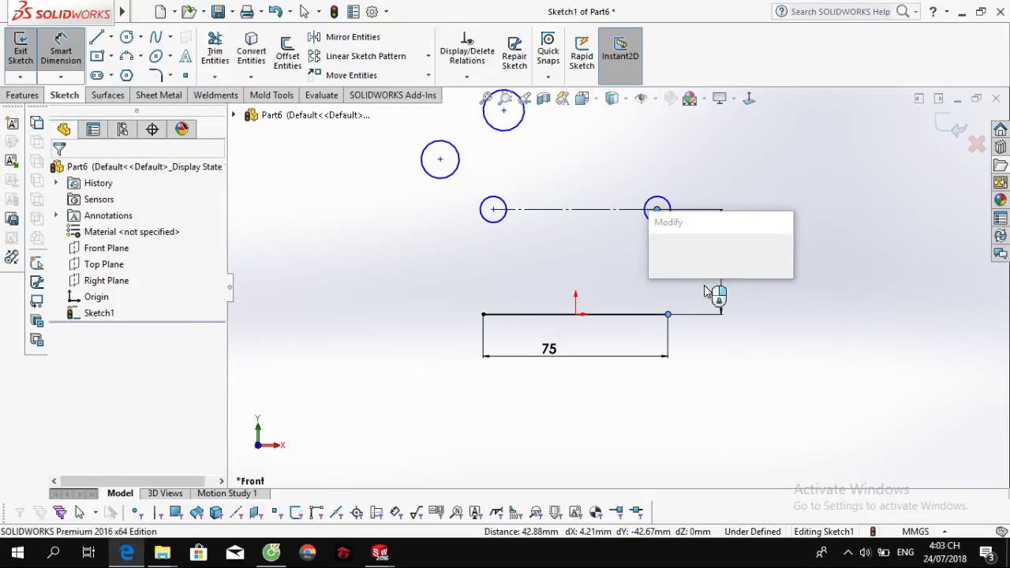
key("alt+Tab")
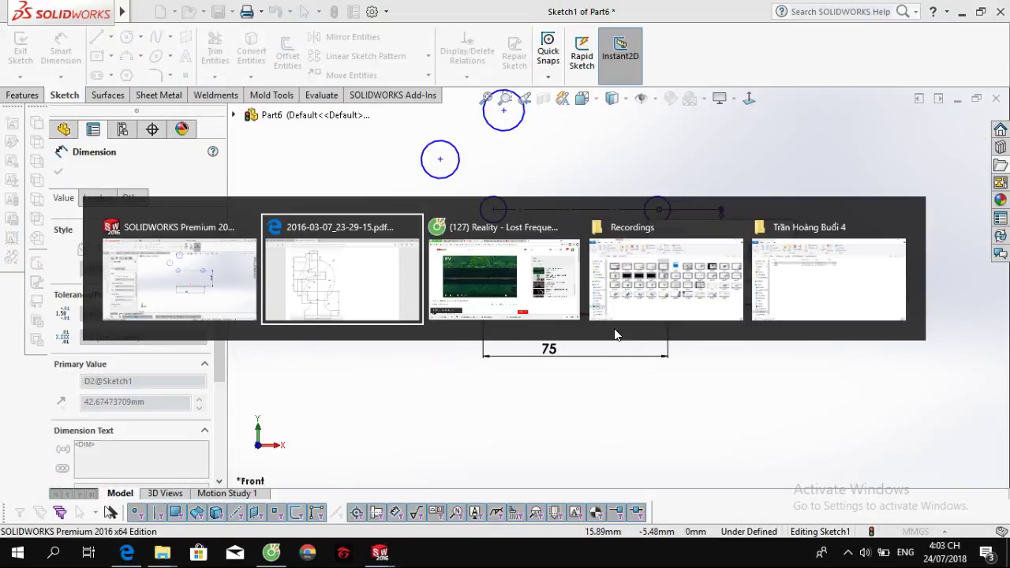
key("alt+Tab")
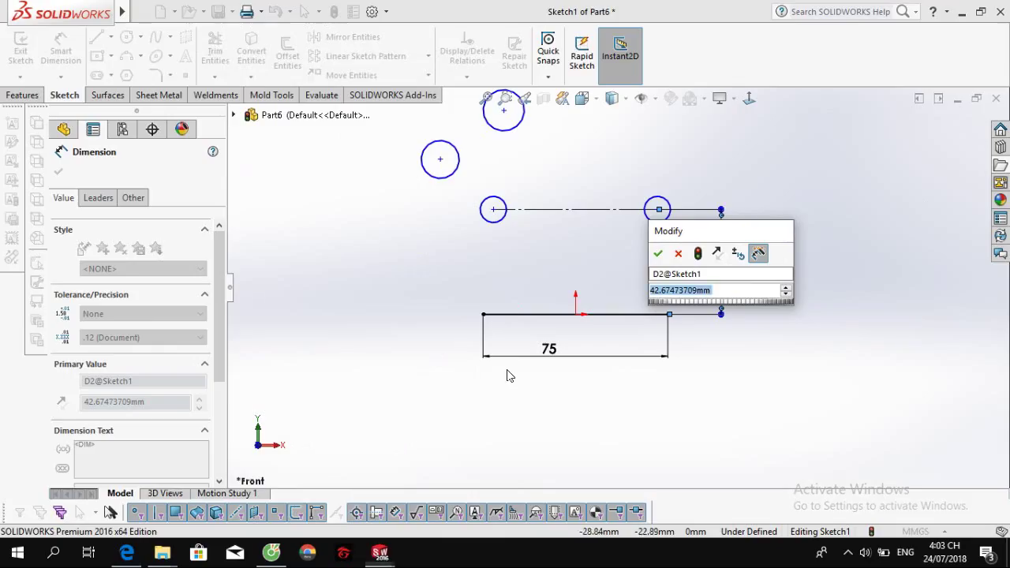
type("57")
key("Return")
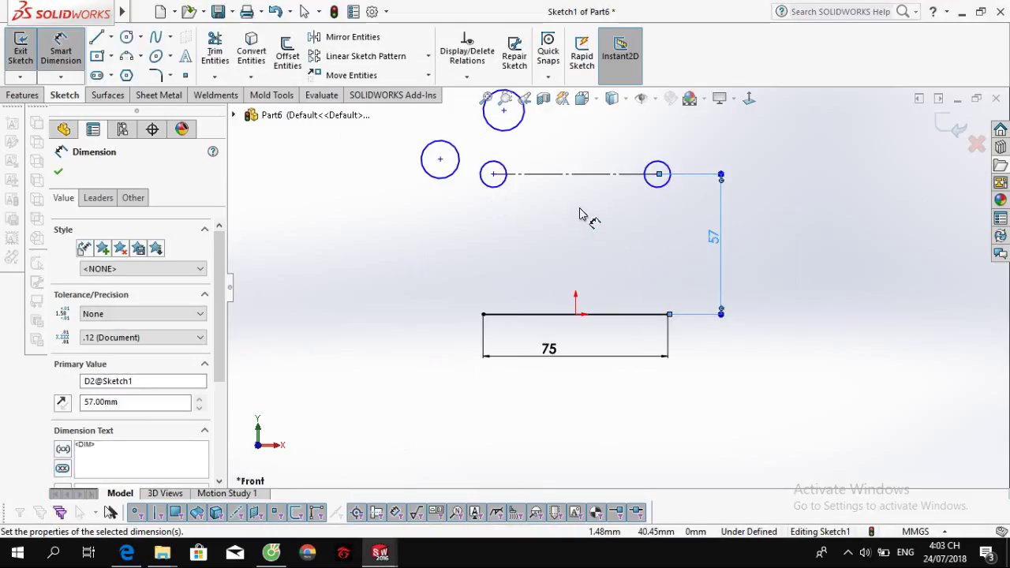
Dimension the centre line to 58 long, then switch to the reference drawing.
left_click(590, 174)
left_click(571, 229)
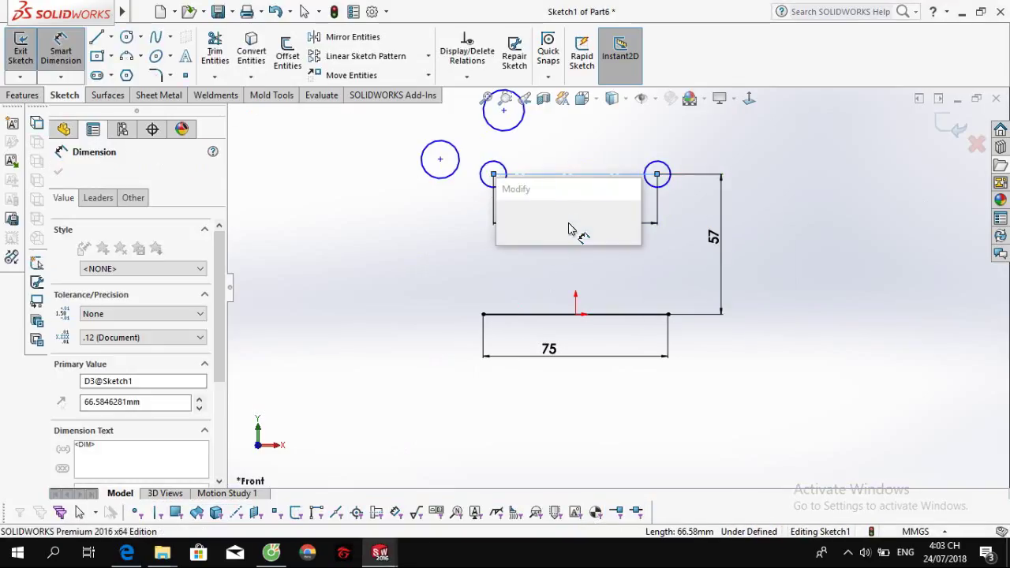
type("58")
key("Return")
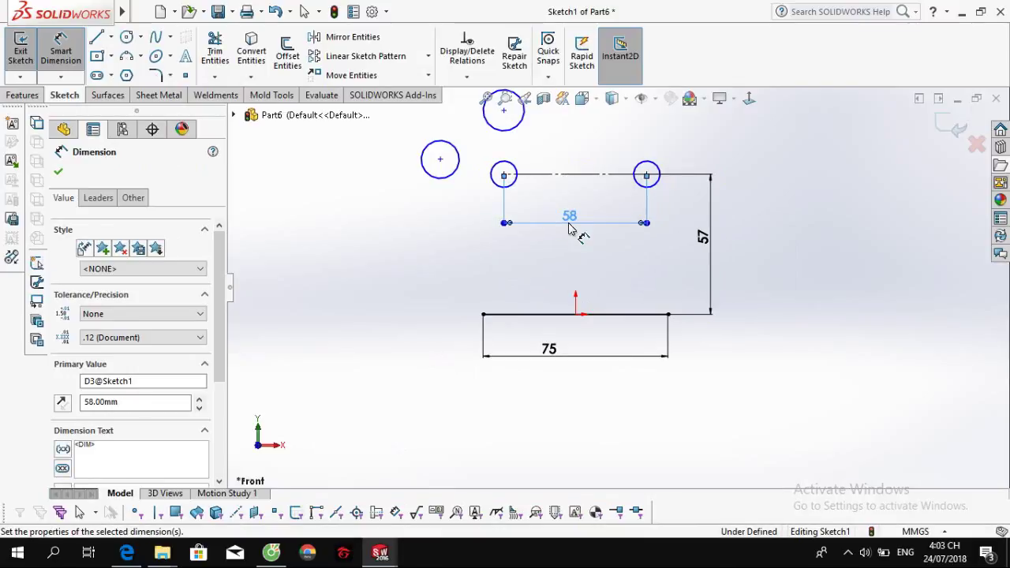
key("Escape")
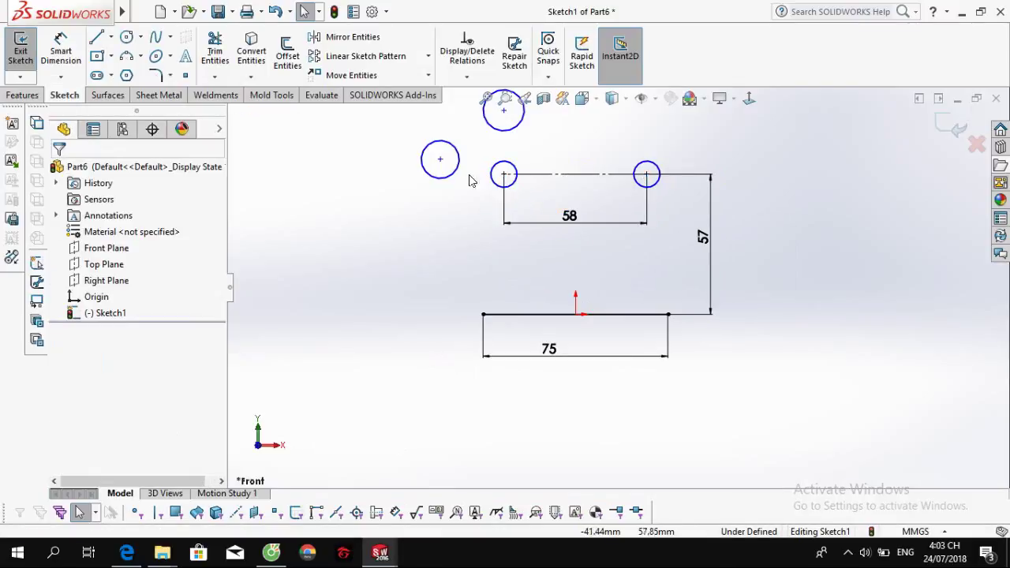
scroll(460, 187, "up", 1)
scroll(541, 307, "down", 3)
key("alt+Tab")
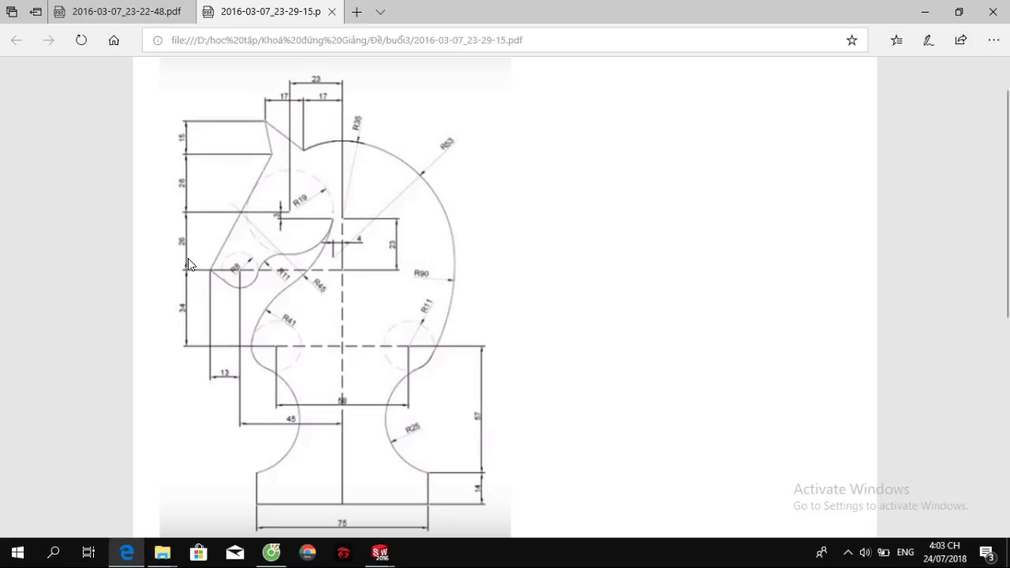
Dimension the left circle's centre 34 above the centre line.
key("alt+Tab")
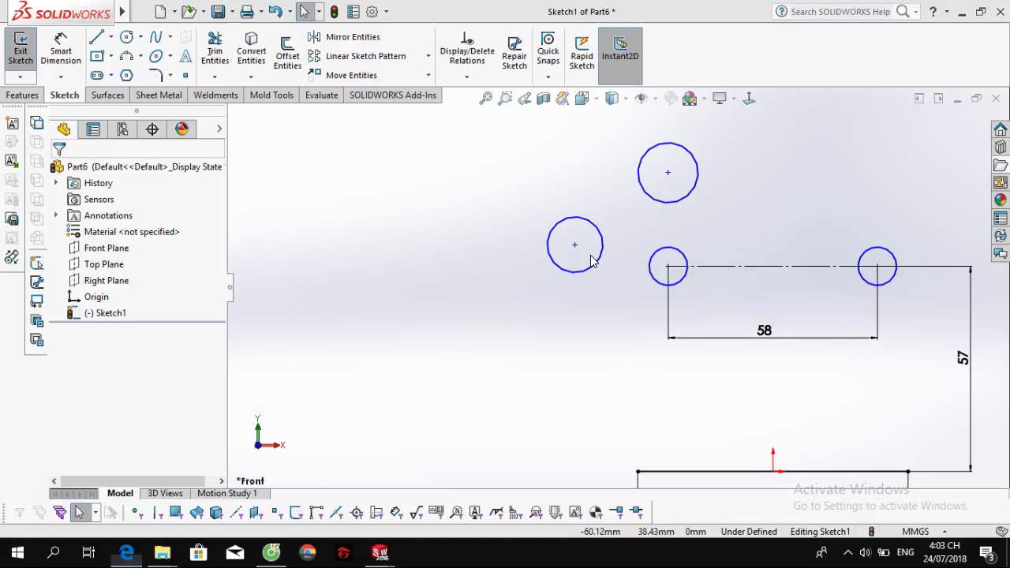
left_click(667, 266)
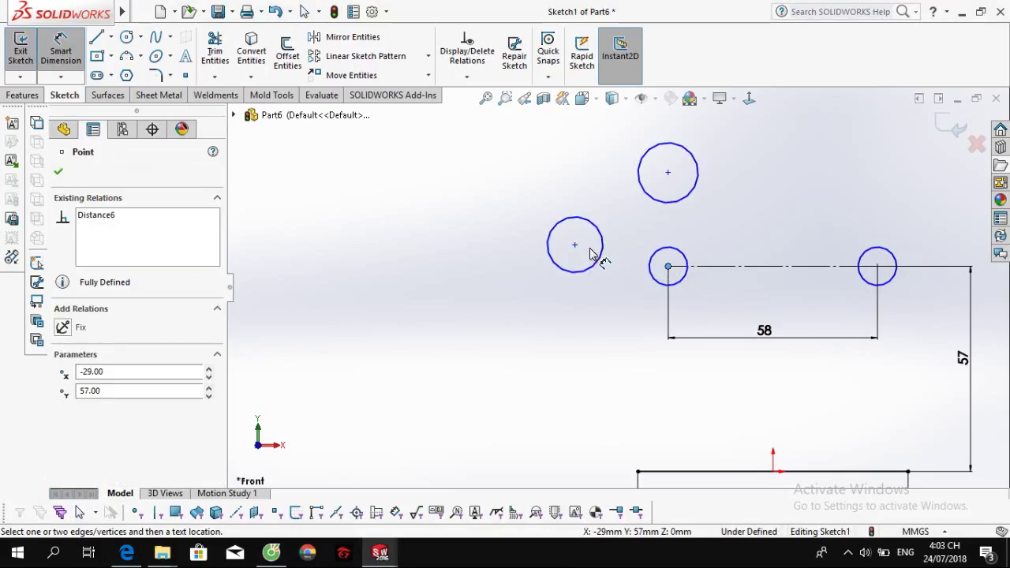
left_click(574, 245)
left_click(488, 262)
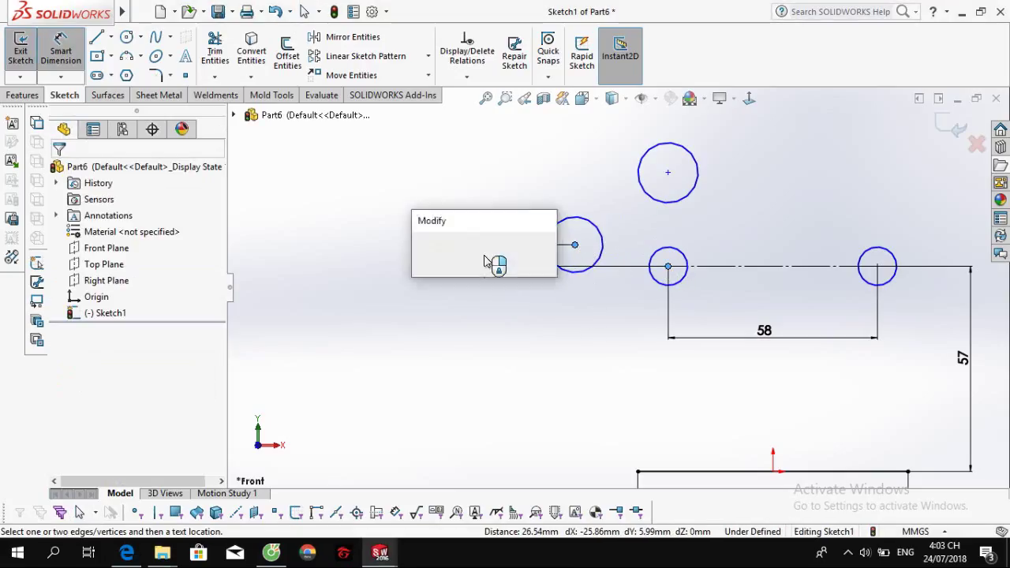
type("34")
key("Return")
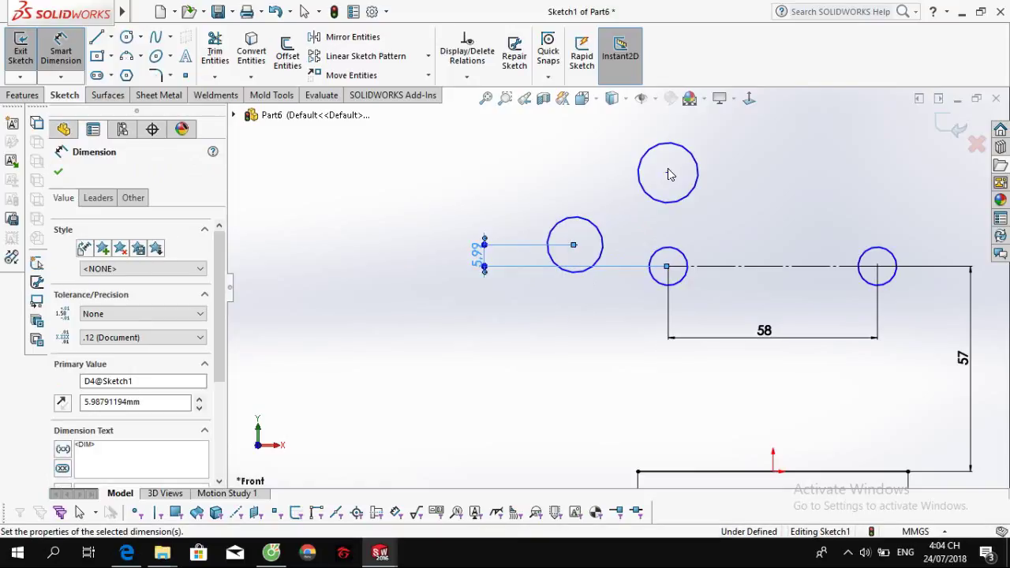
key("Escape")
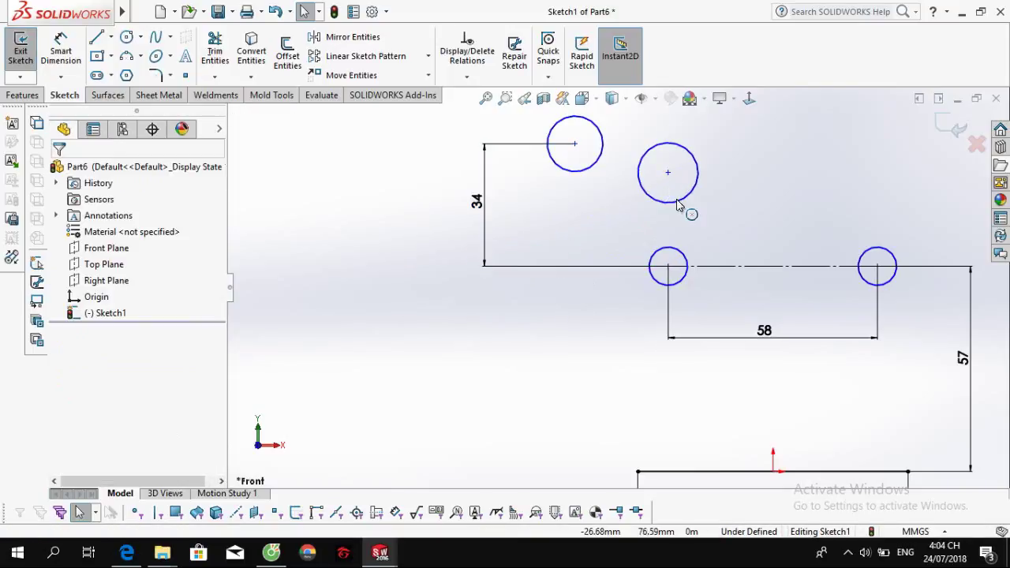
Drag the top circle up and dimension it 26 above the circle below it.
scroll(667, 197, "up", 3)
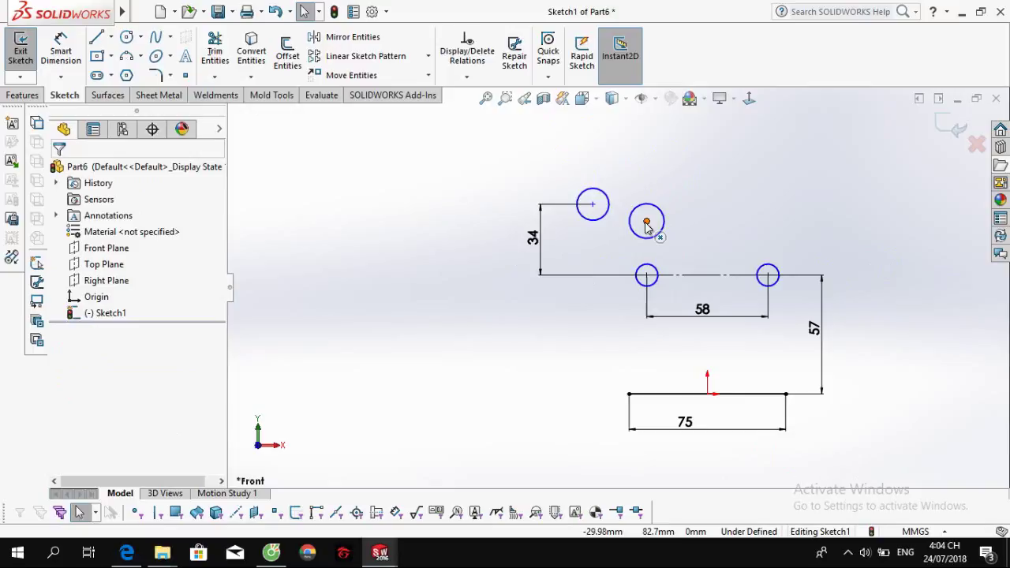
left_click(645, 224)
left_click_drag(647, 223, 636, 160)
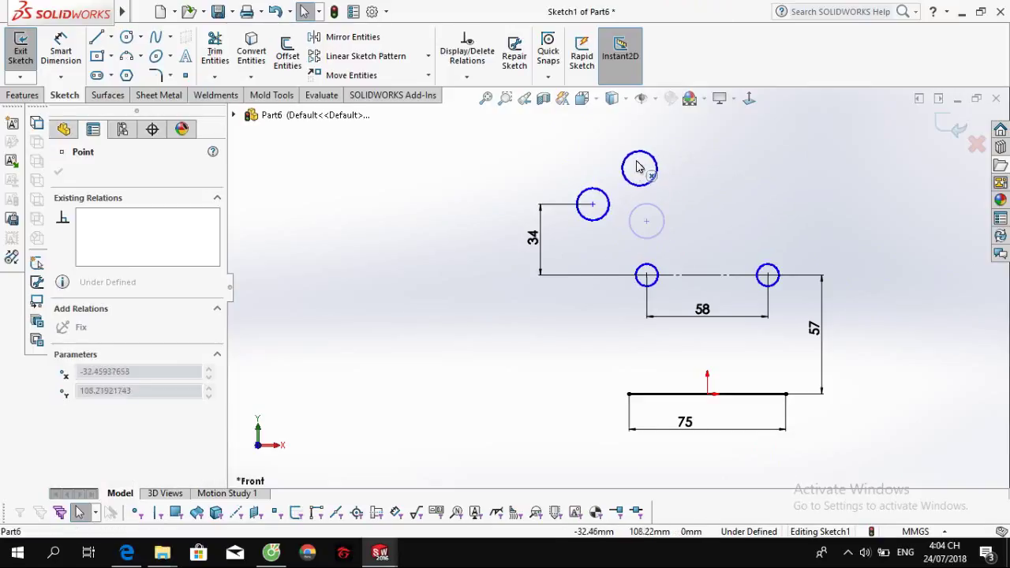
right_click_drag(597, 209, 597, 181)
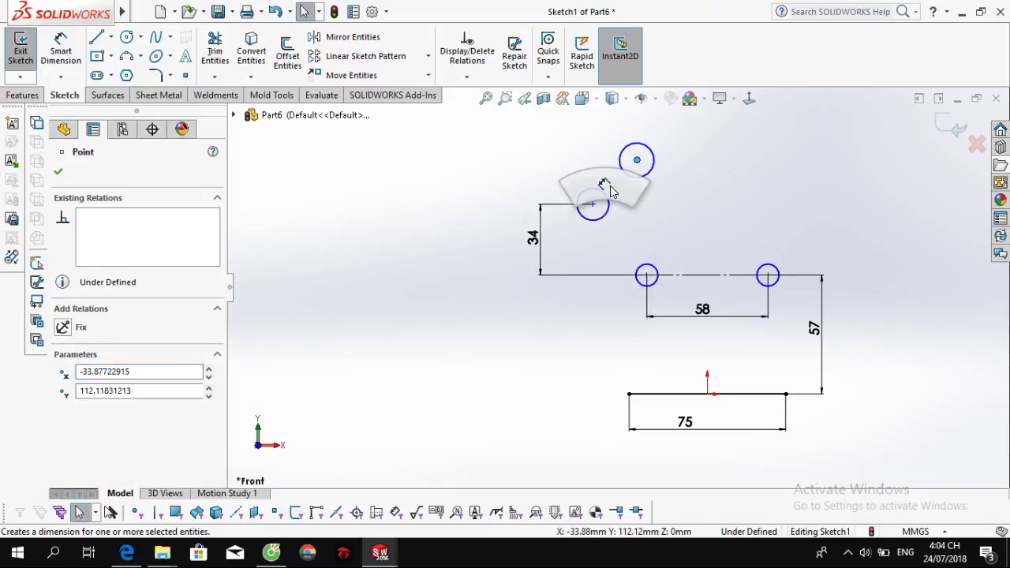
left_click(593, 204)
left_click(542, 183)
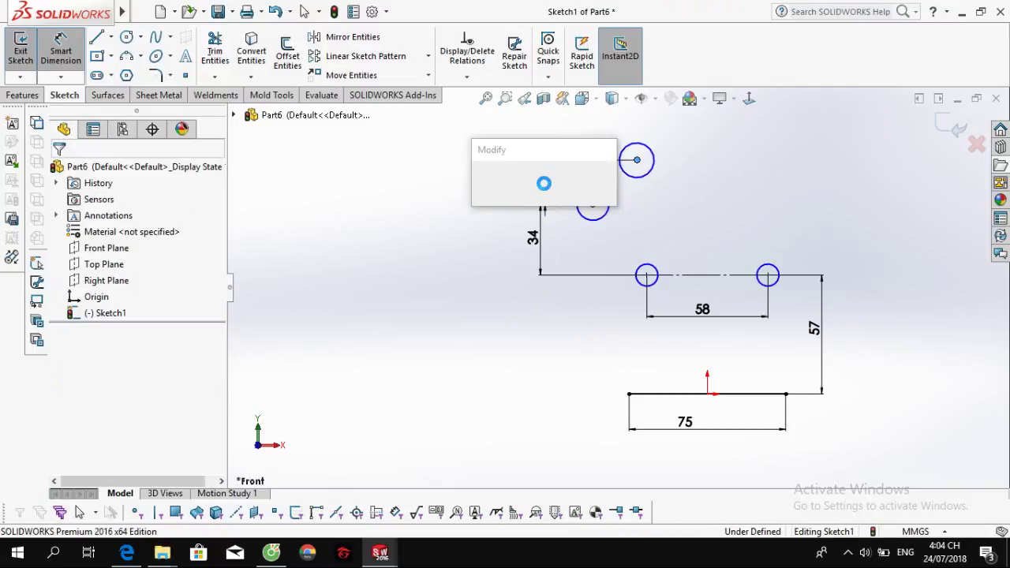
type("26")
key("Return")
key("Escape")
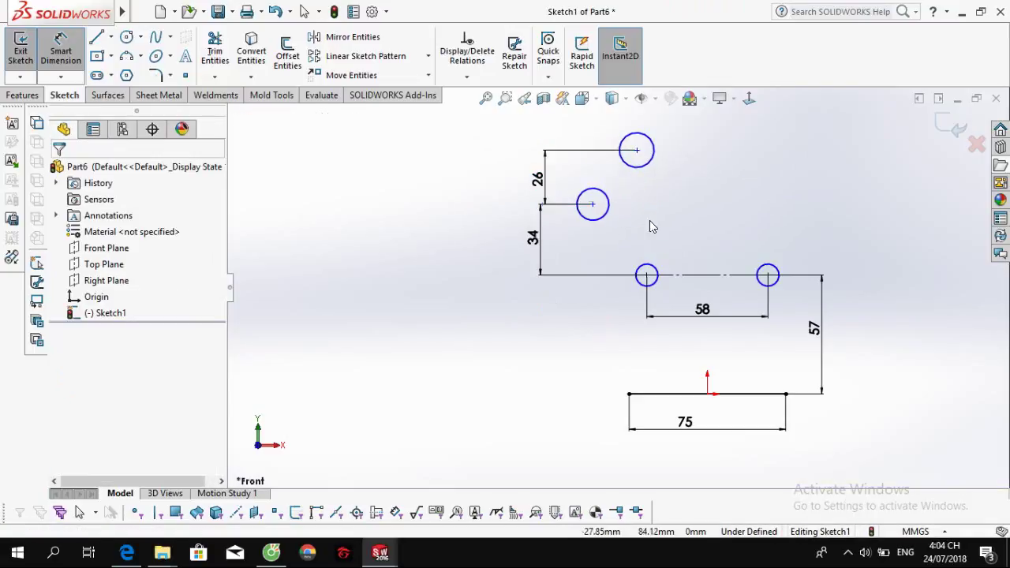
key("alt+Tab")
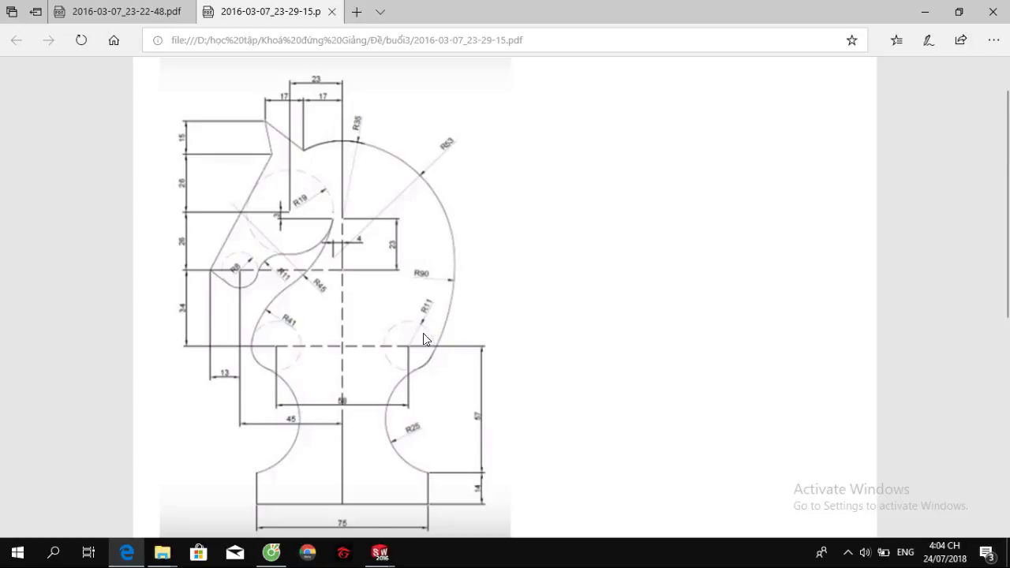
Add a dimension from the origin to the left circle's centre, entering 75, and reposition its label.
key("alt+Tab")
left_click(571, 242)
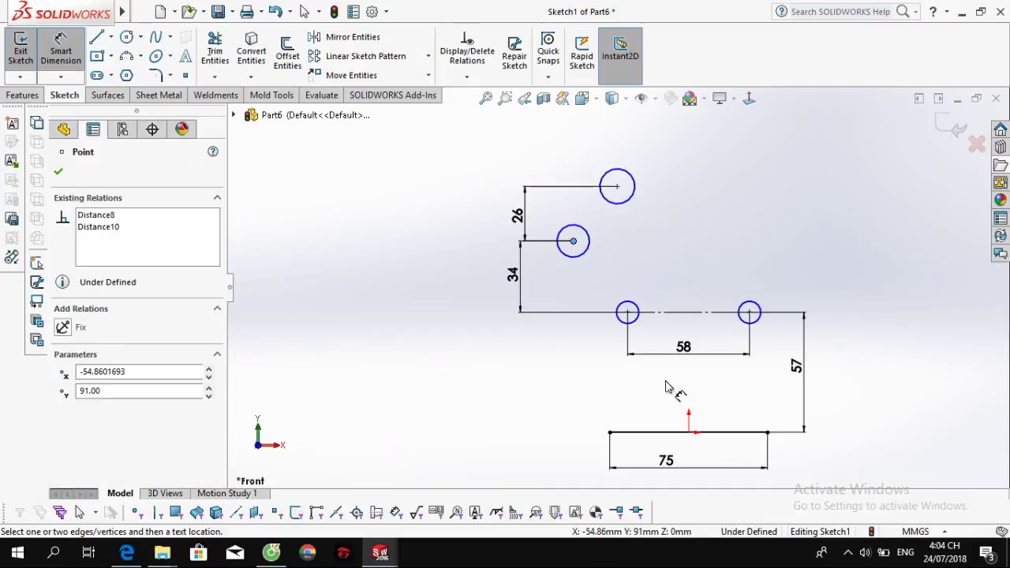
left_click(688, 432)
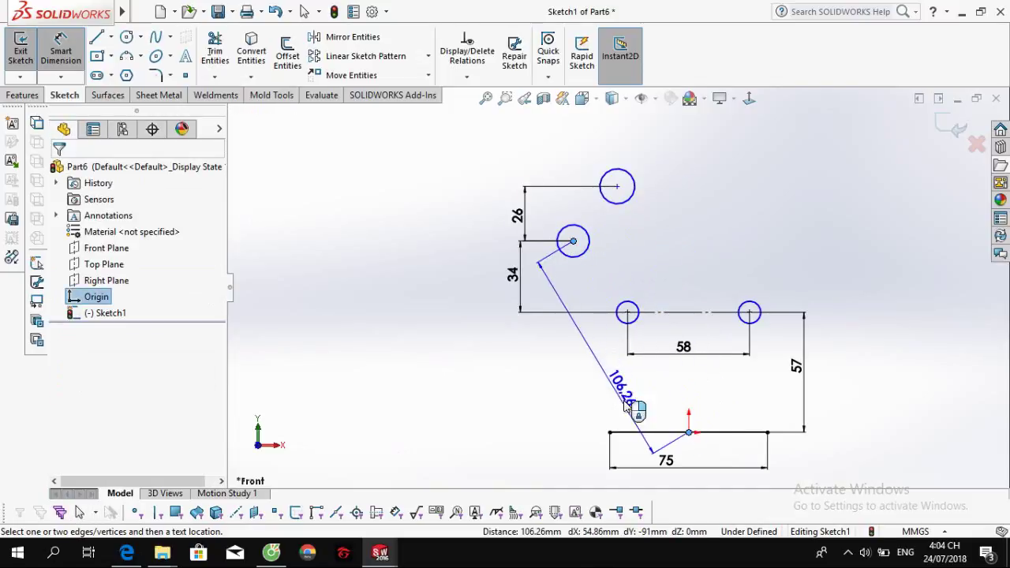
left_click(653, 462)
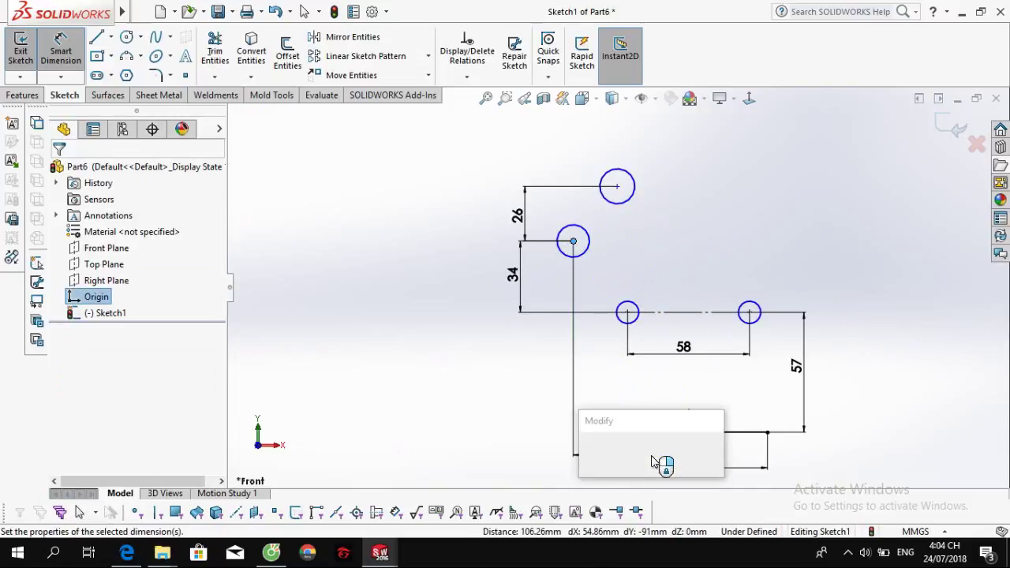
type("75")
key("Return")
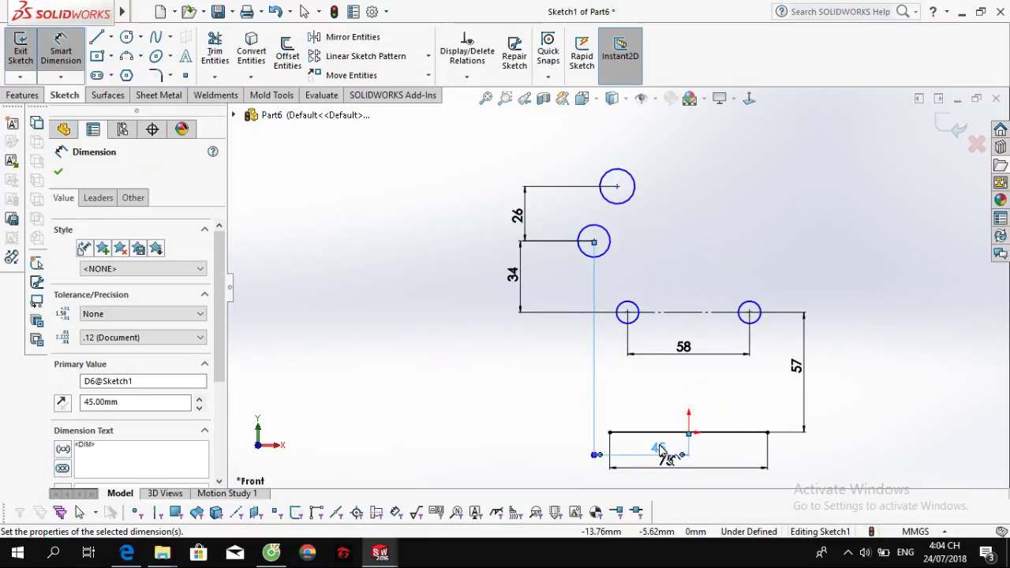
left_click_drag(653, 456, 648, 324)
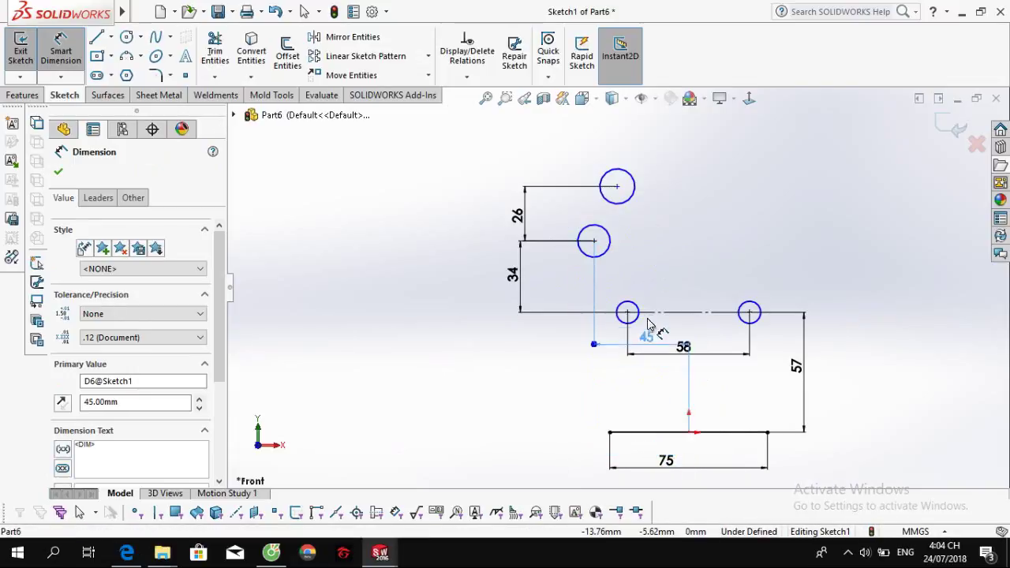
Dimension the top circle's centre 23 horizontally from the origin.
left_click(615, 194)
left_click(689, 432)
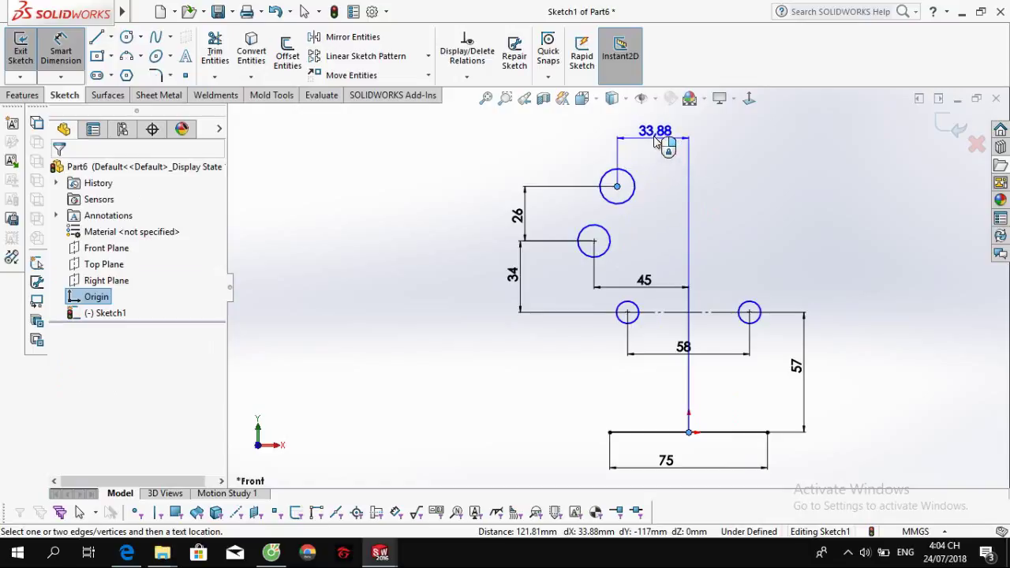
key("z")
left_click(649, 150)
type("23")
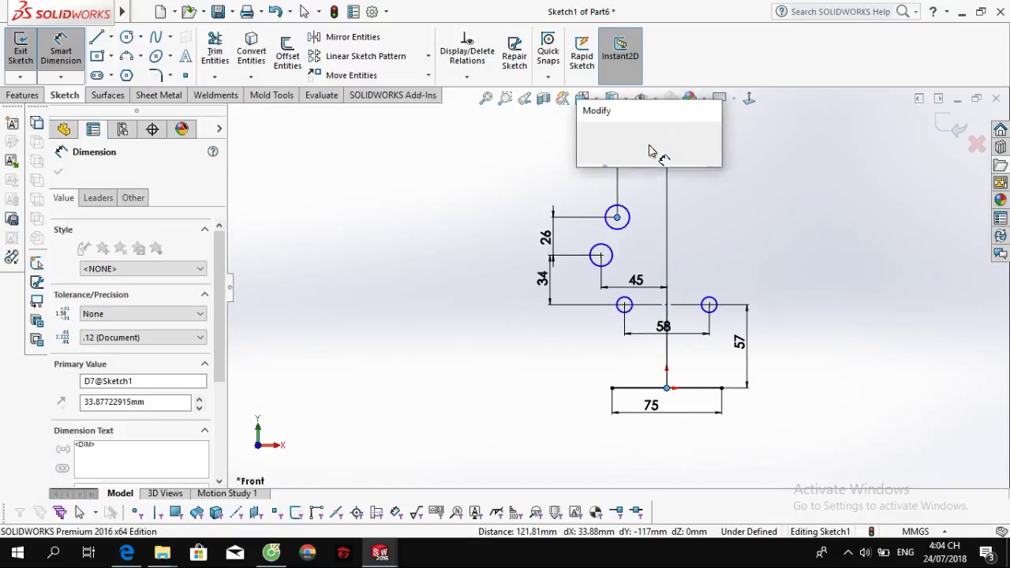
key("Return")
key("Escape")
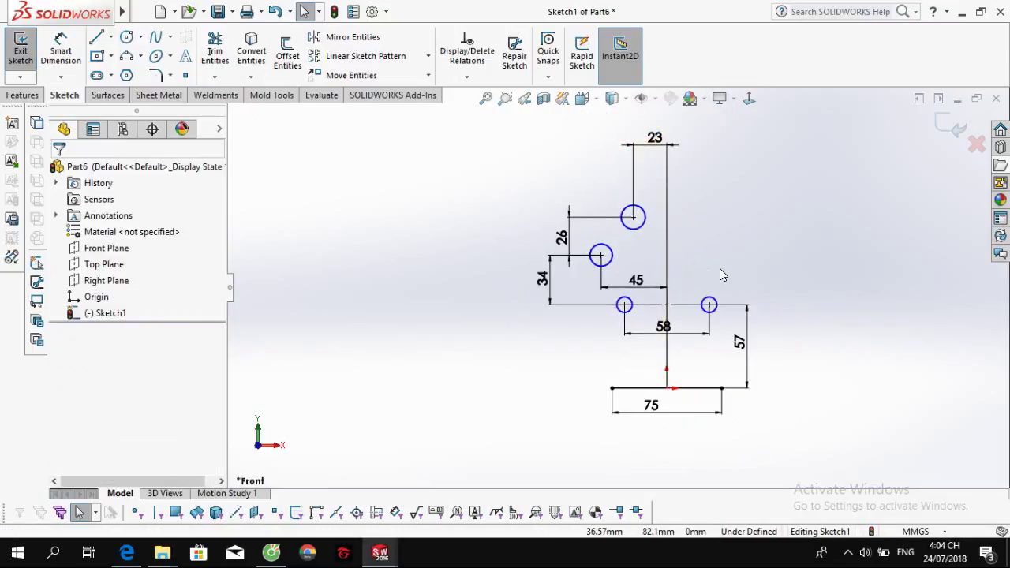
Add diameter dimensions of Ø22 to the lower right circle and Ø16 to the middle circle.
key("d")
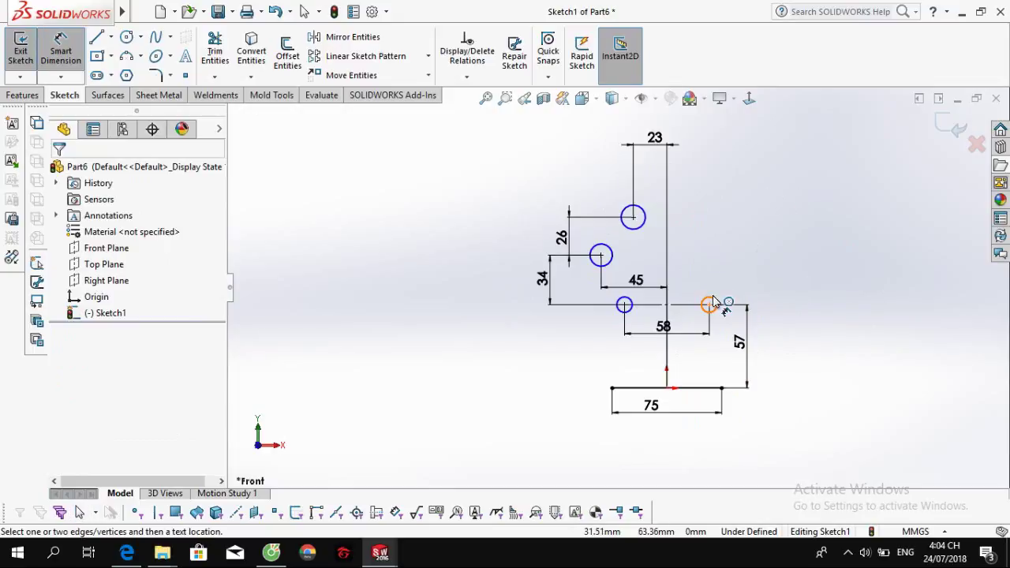
left_click(712, 302)
left_click(744, 279)
key("Return")
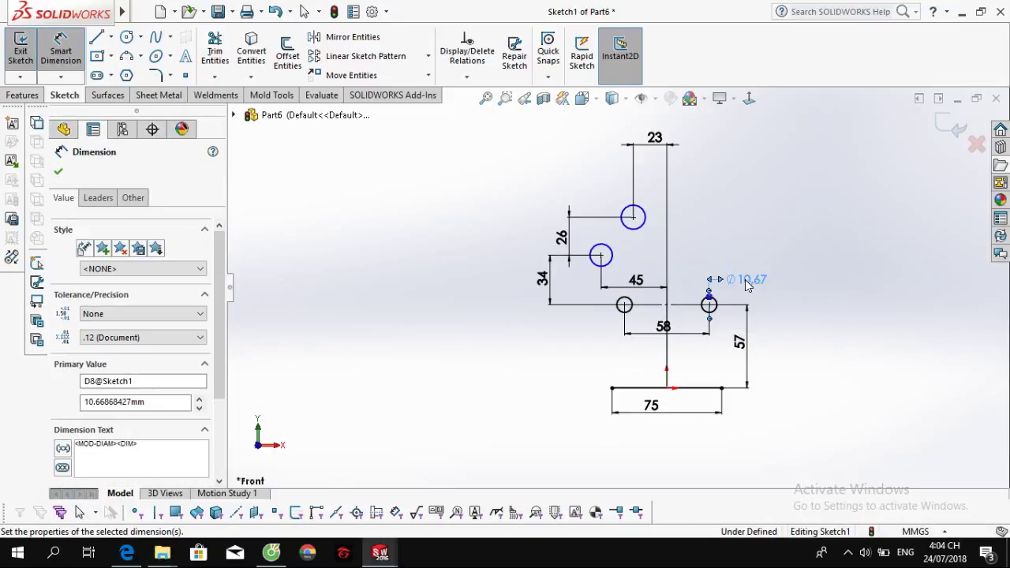
scroll(670, 288, "down", 1)
scroll(620, 284, "down", 2)
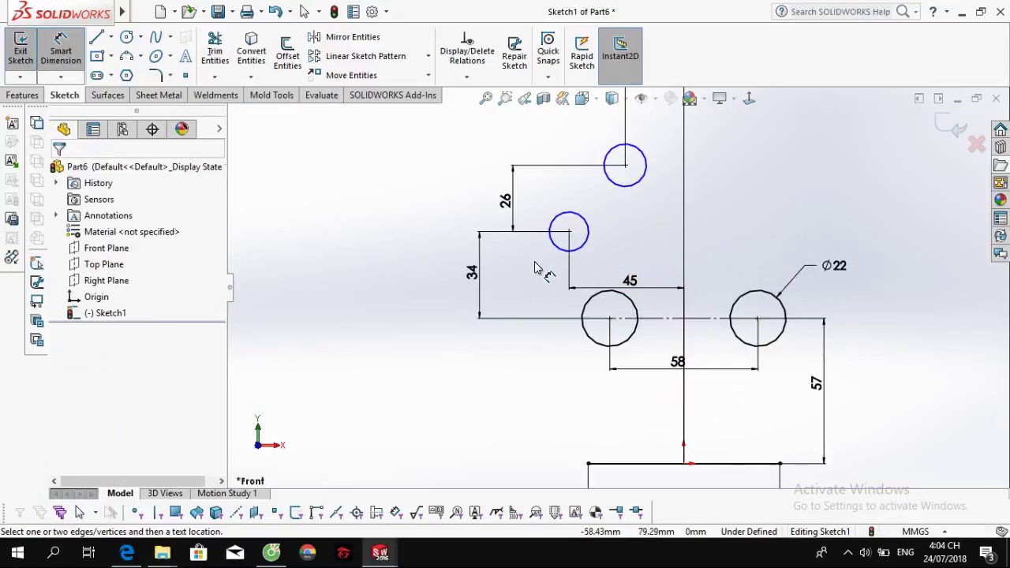
left_click(554, 252)
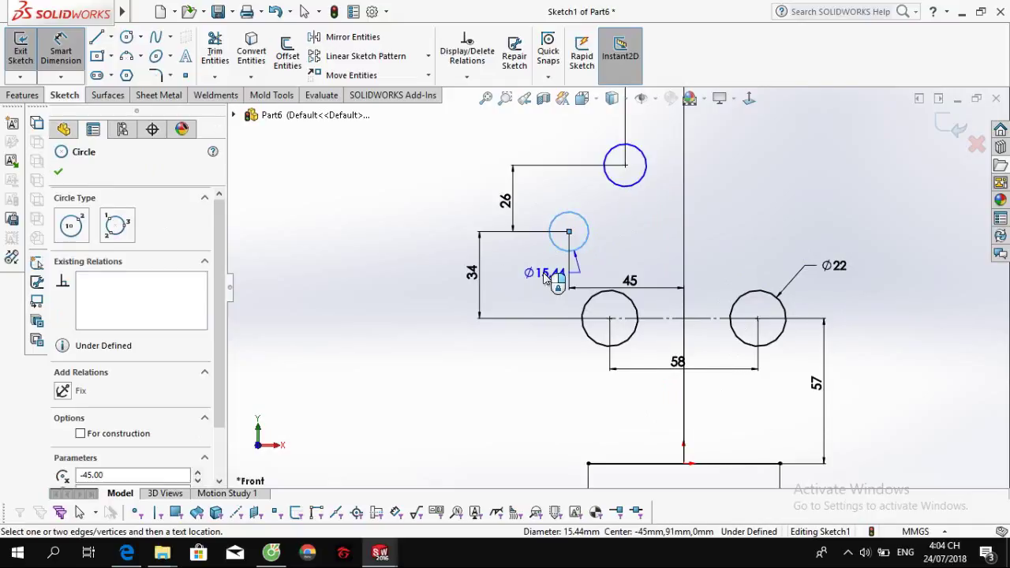
left_click(541, 275)
key("Return")
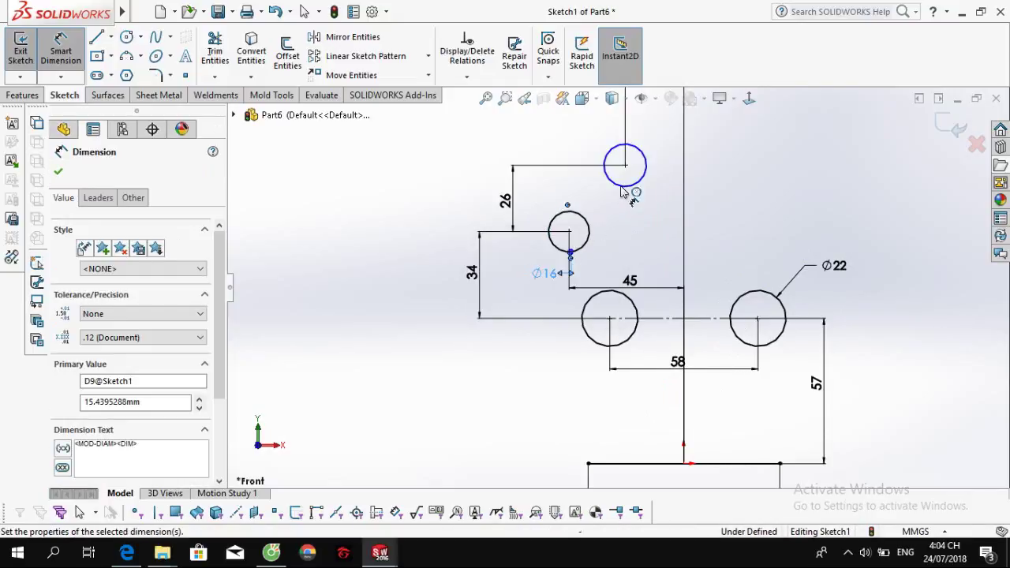
Give the top circle a diameter dimension of 36.
left_click(639, 183)
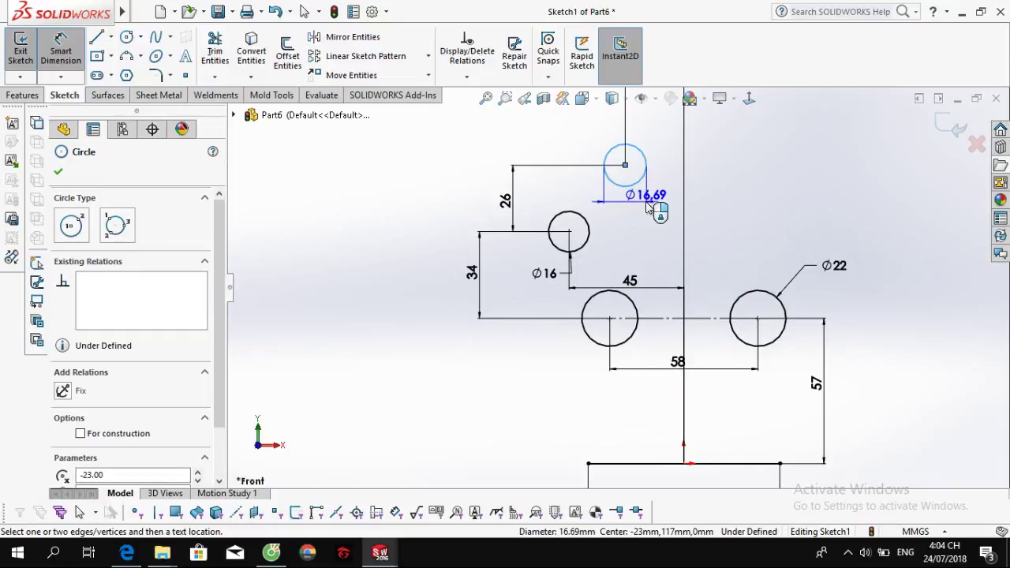
left_click(595, 146)
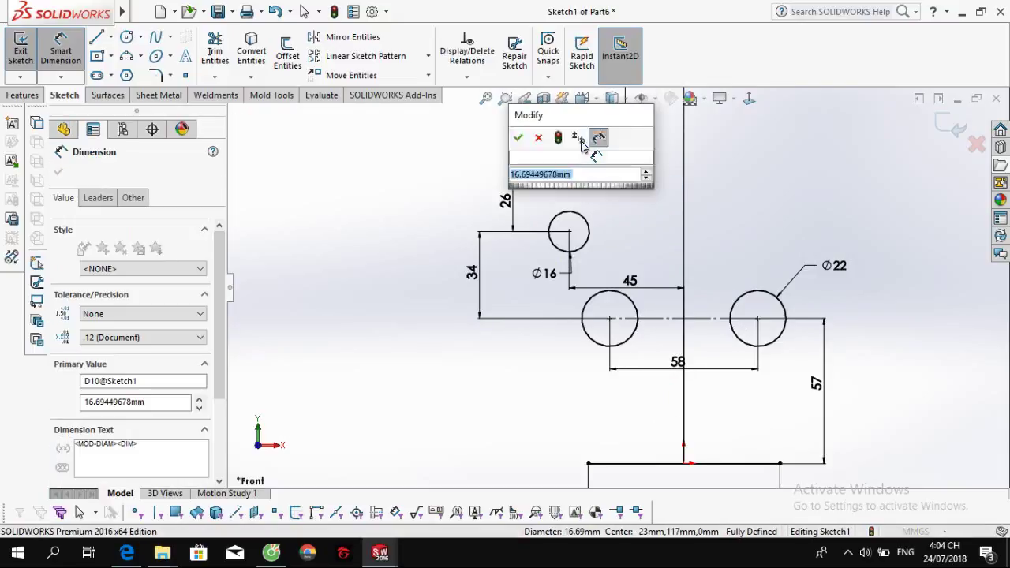
type("36")
key("Return")
key("Escape")
After checking the reference drawing, correct the top circle's diameter to 38 and zoom to fit.
key("alt+Tab")
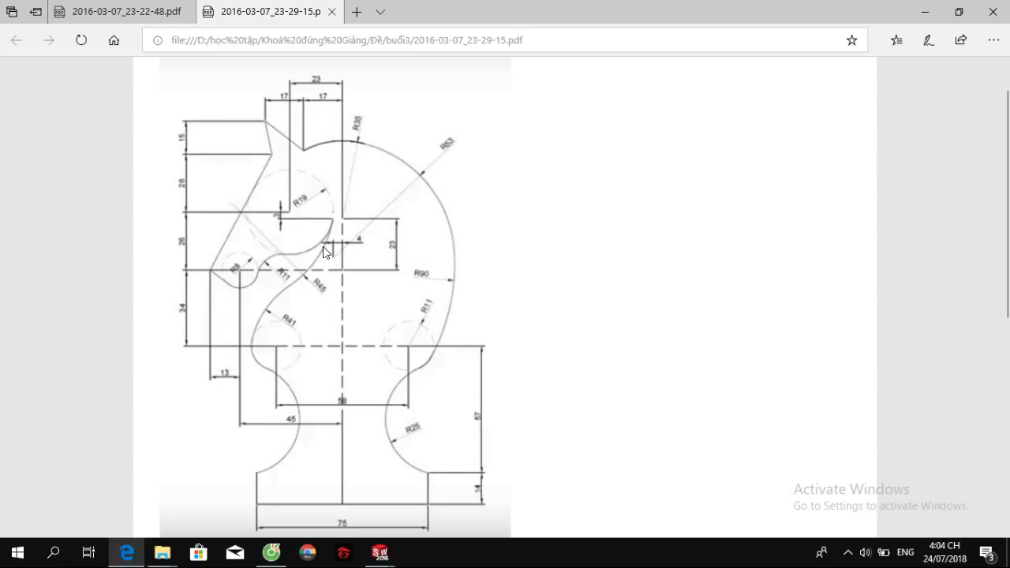
key("alt+Tab")
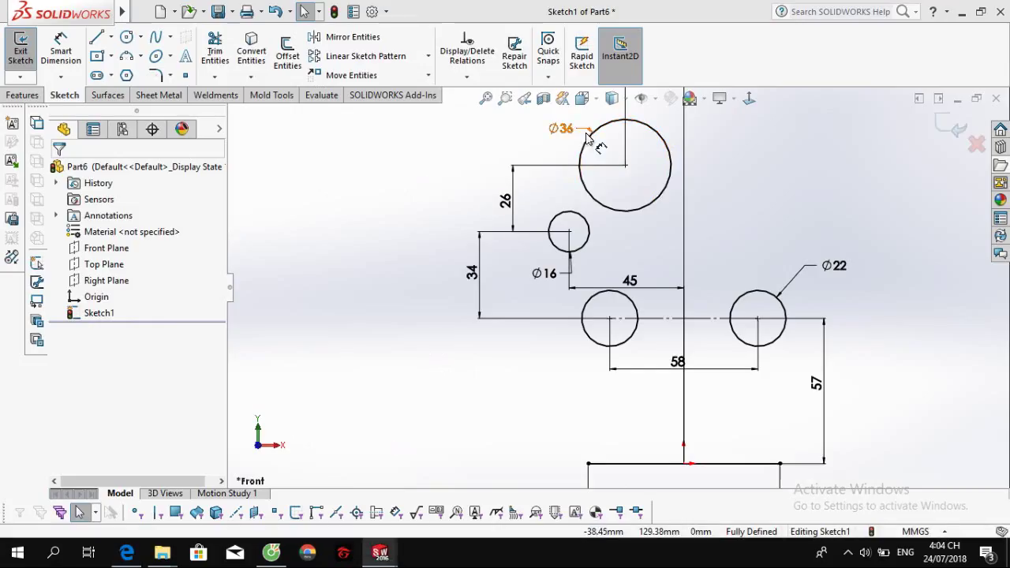
left_click(661, 202)
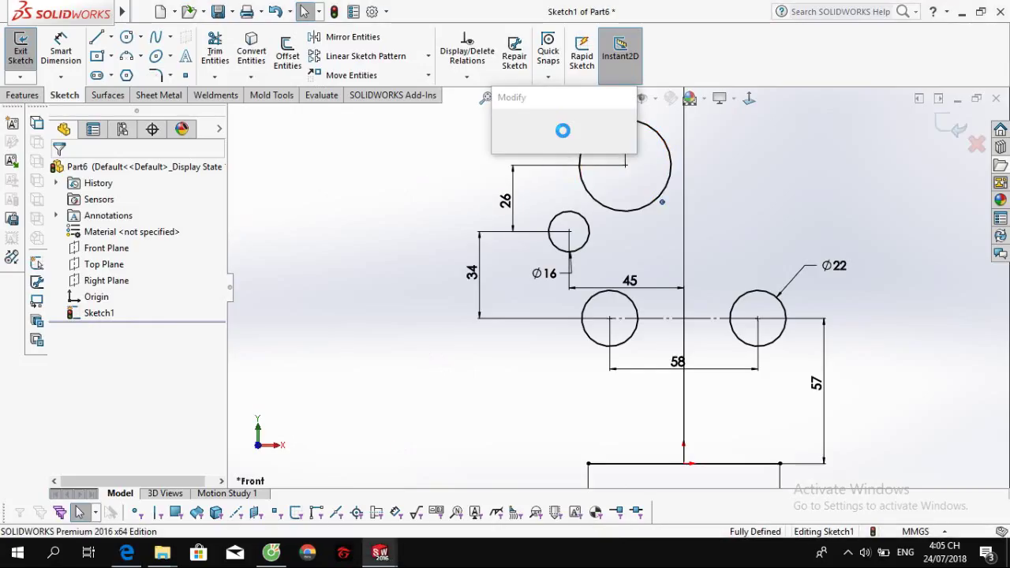
type("38")
key("Return")
key("Escape")
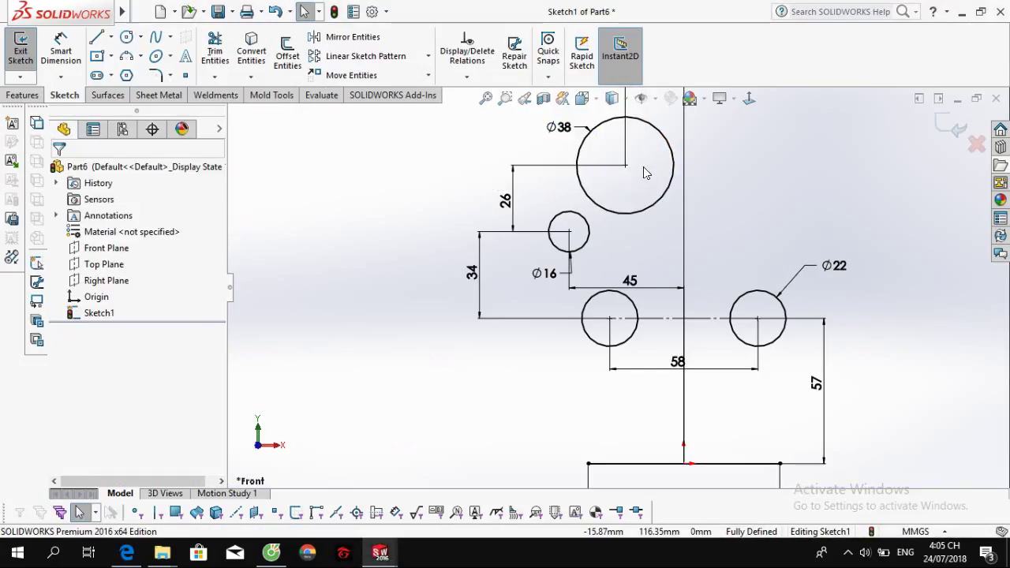
key("f")
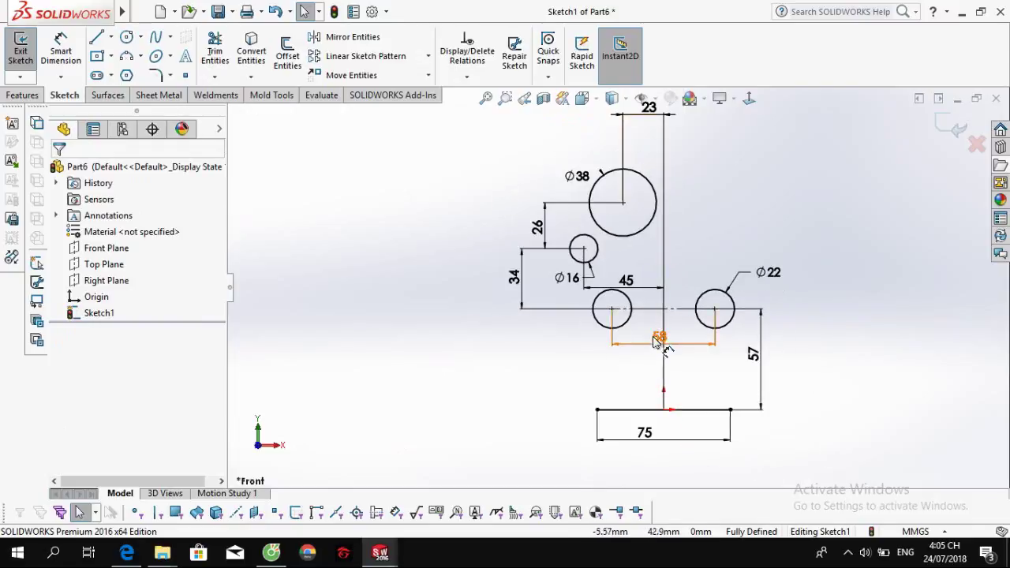
Draw a vertical line up from the base's right end and dimension it 14 mm.
key("l")
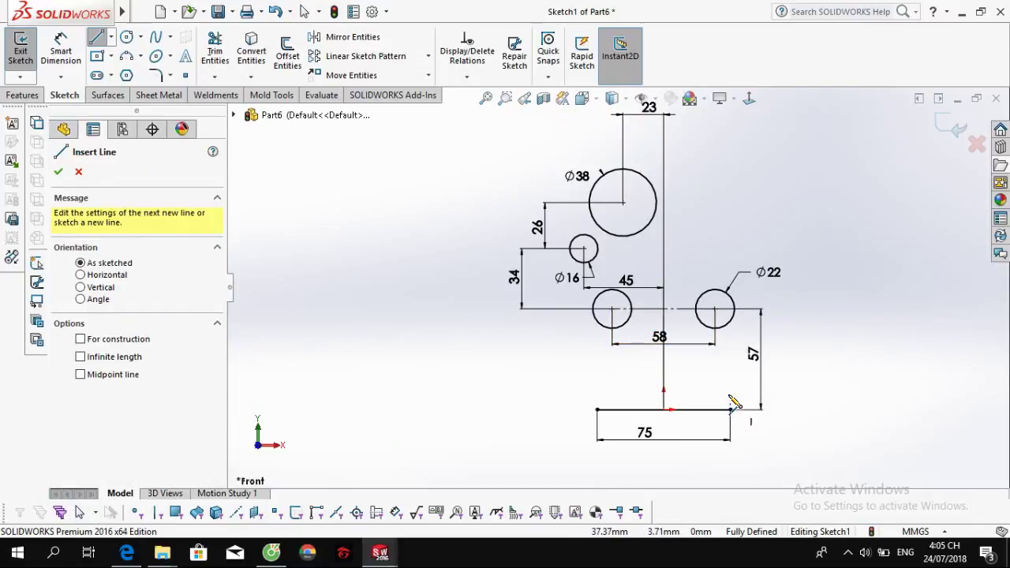
key("Escape")
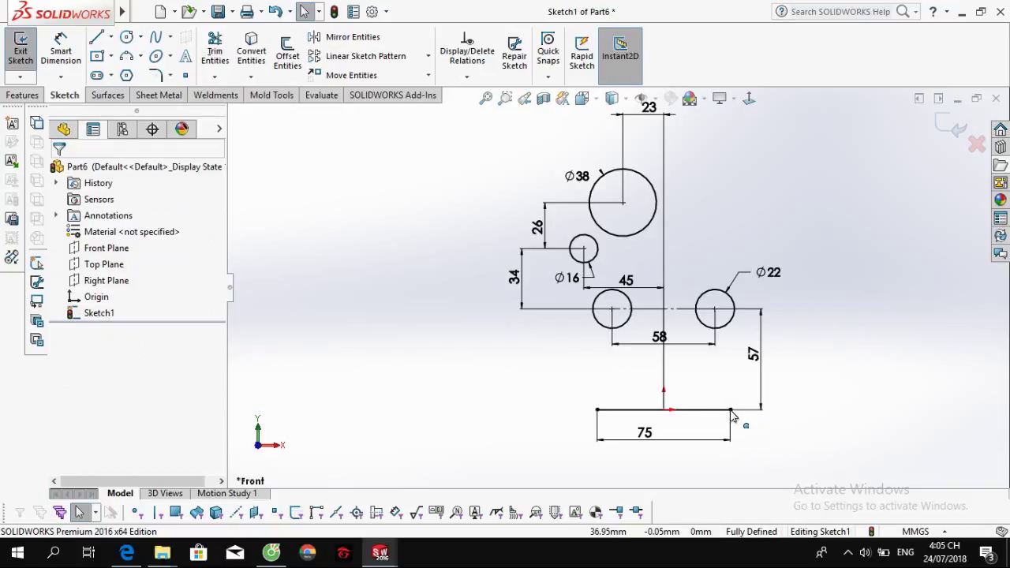
left_click_drag(729, 409, 729, 383)
key("Escape")
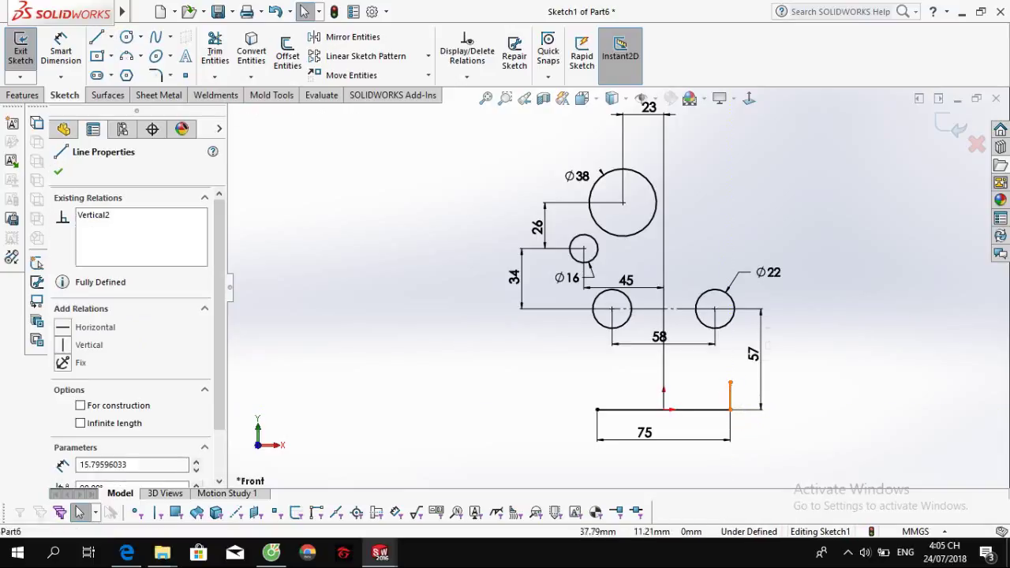
left_click(804, 347)
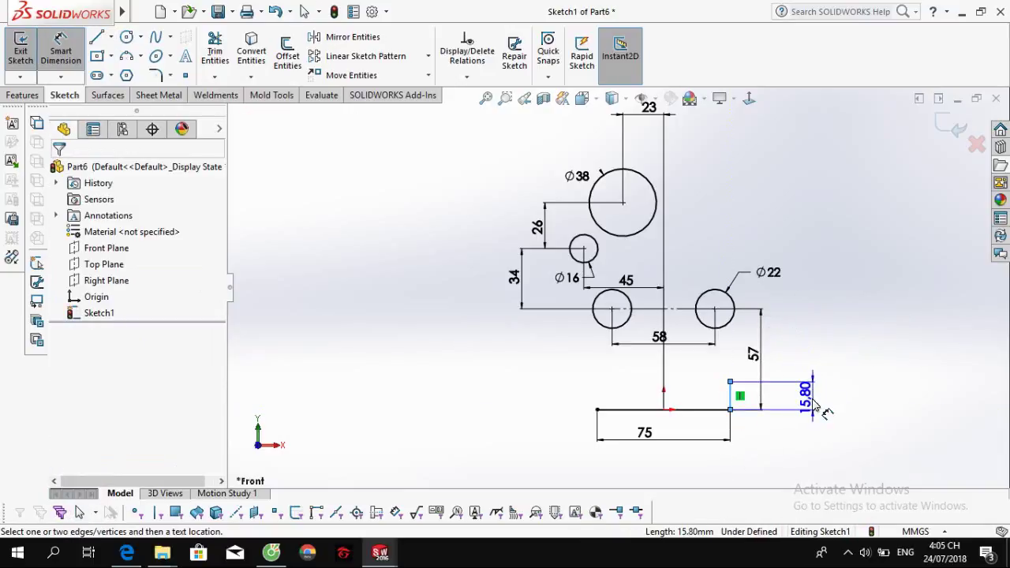
left_click(815, 406)
key("Return")
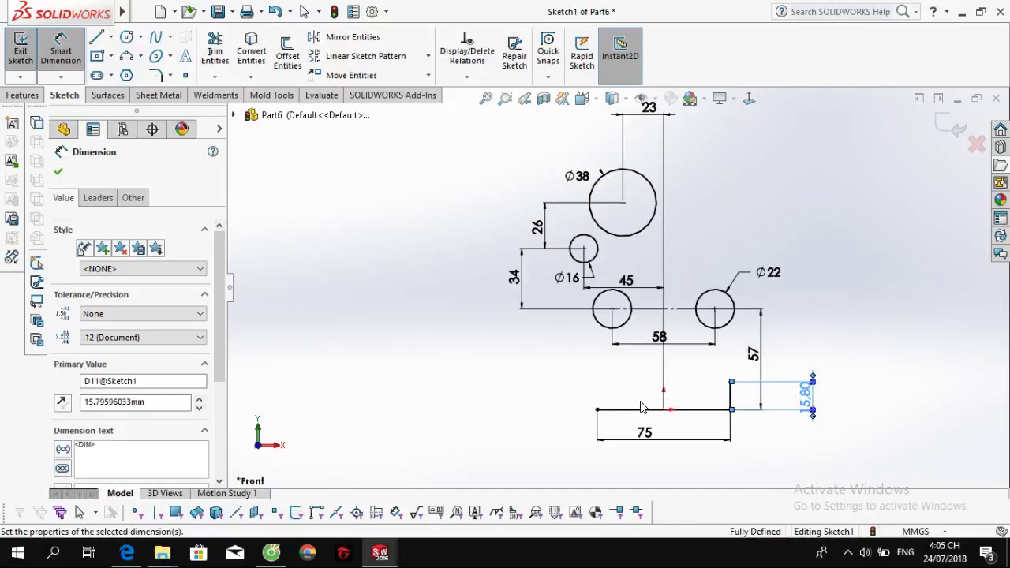
left_click(729, 394)
Add a vertical line at the base's left end, made equal to the right 14 mm line.
left_click(316, 138)
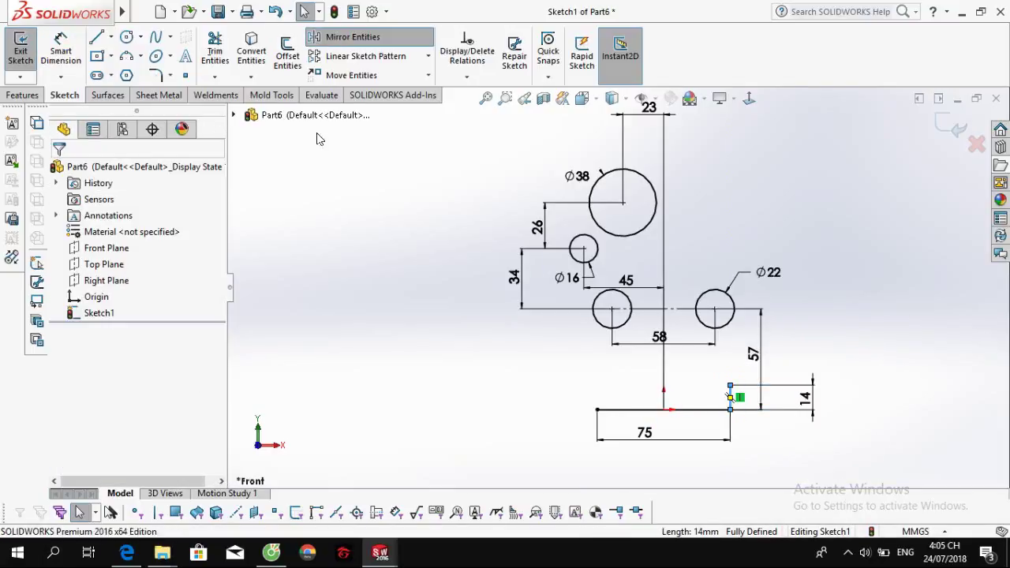
left_click(353, 36)
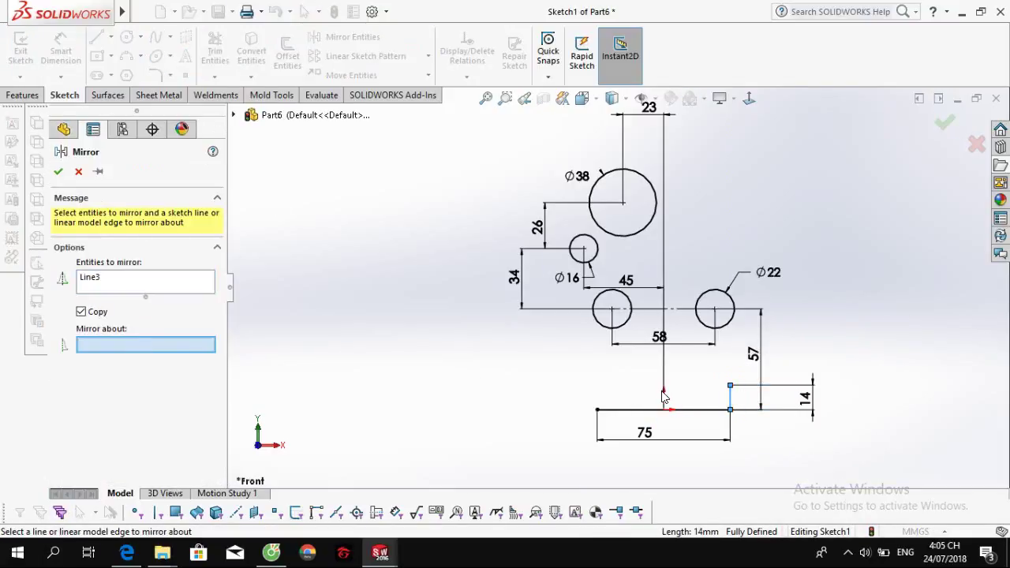
key("Escape")
key("l")
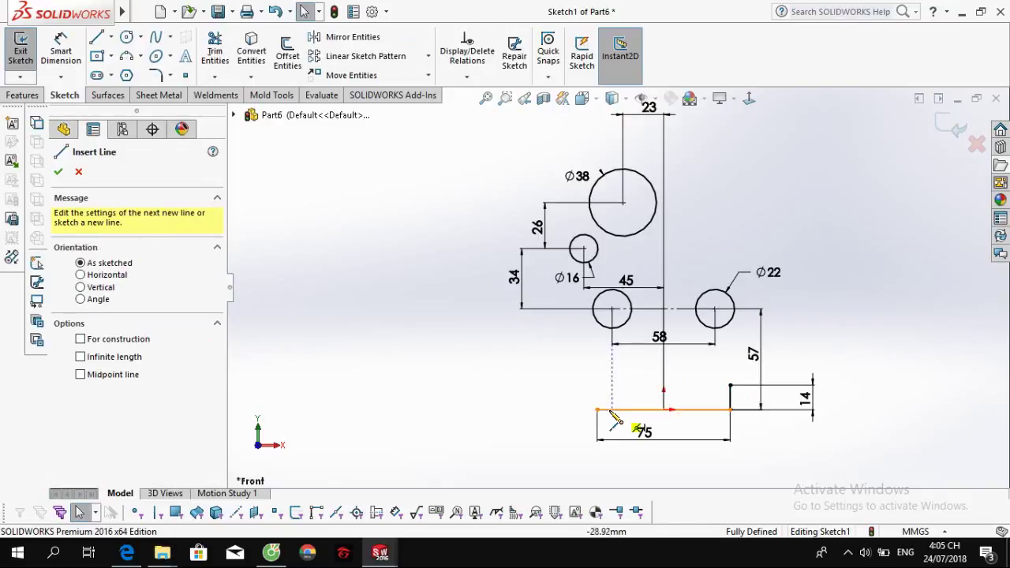
left_click_drag(597, 409, 597, 377)
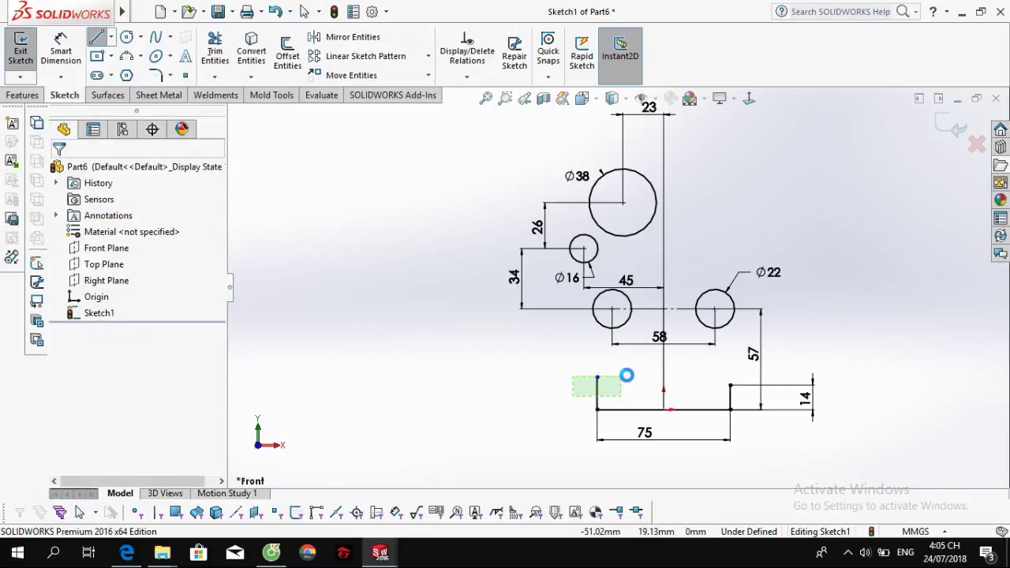
key("Escape")
left_click(729, 397, "ctrl")
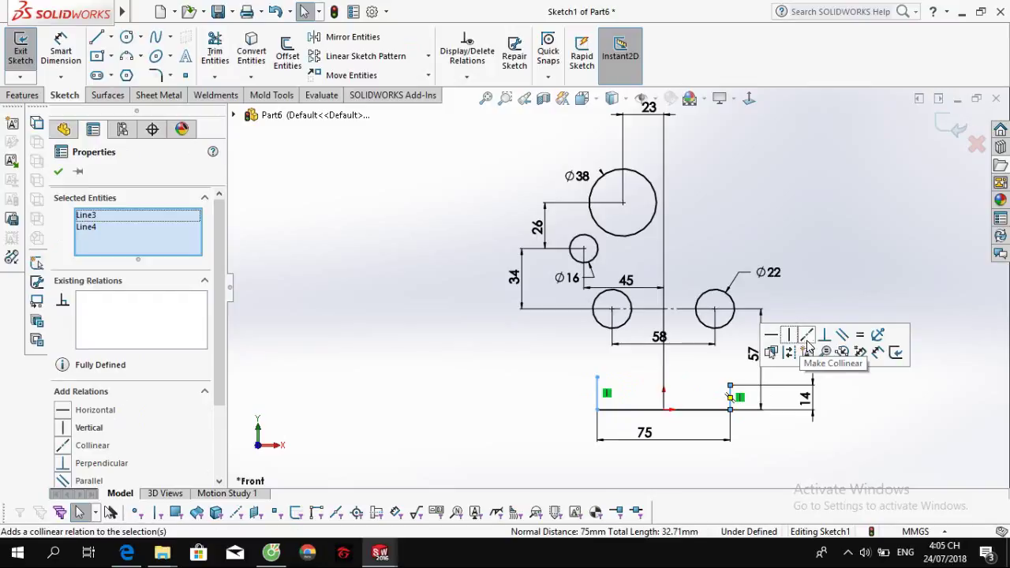
left_click(823, 341)
Draw a 3-point arc from the right line's top end to the Ø22 circle.
key("a")
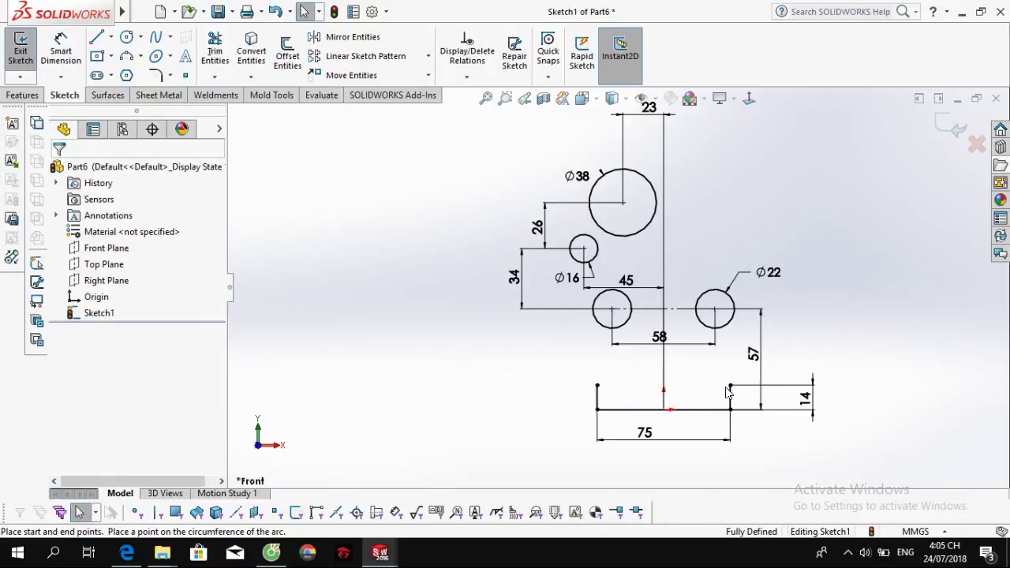
left_click(729, 397)
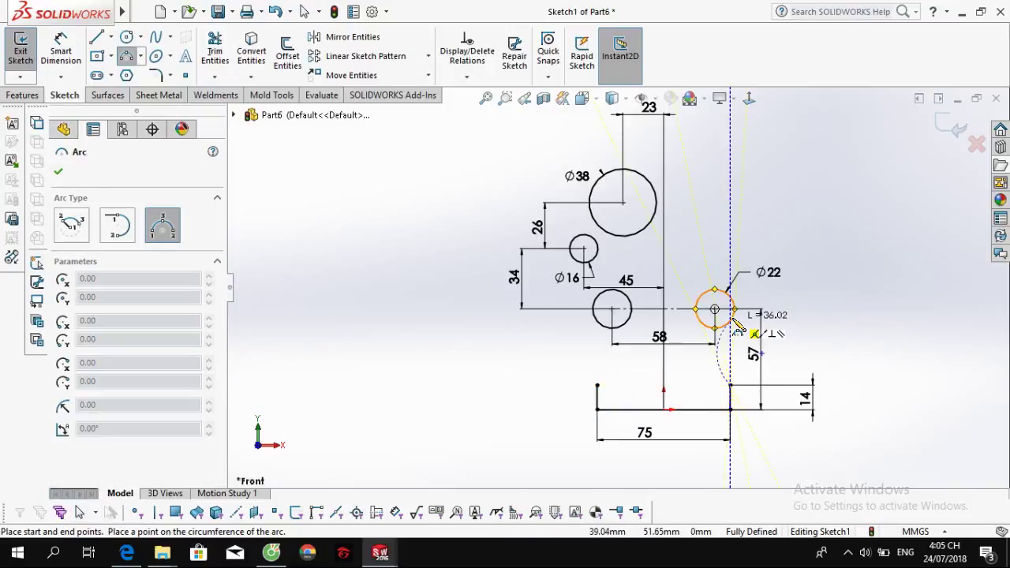
left_click(733, 323)
left_click(727, 355)
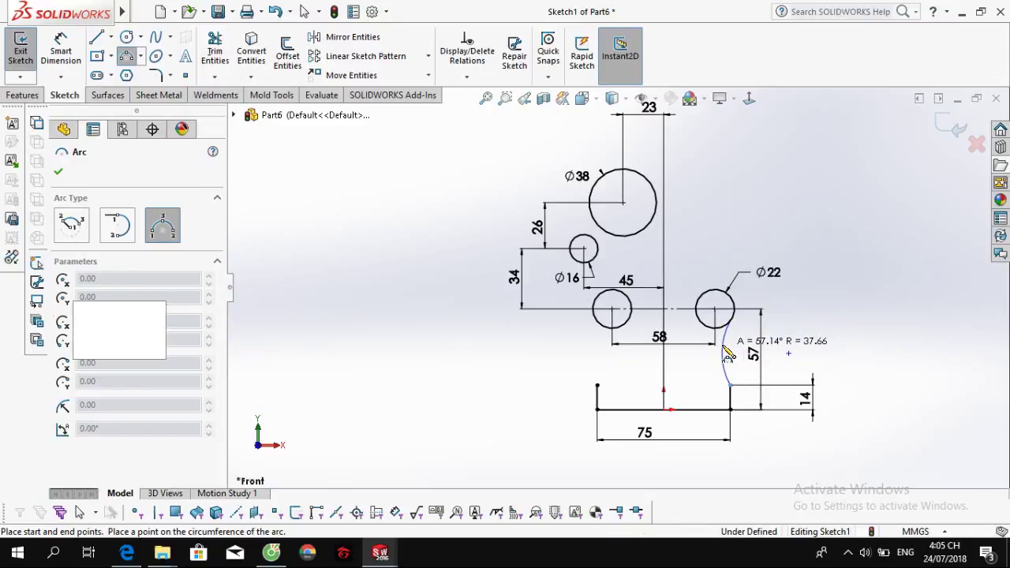
key("Escape")
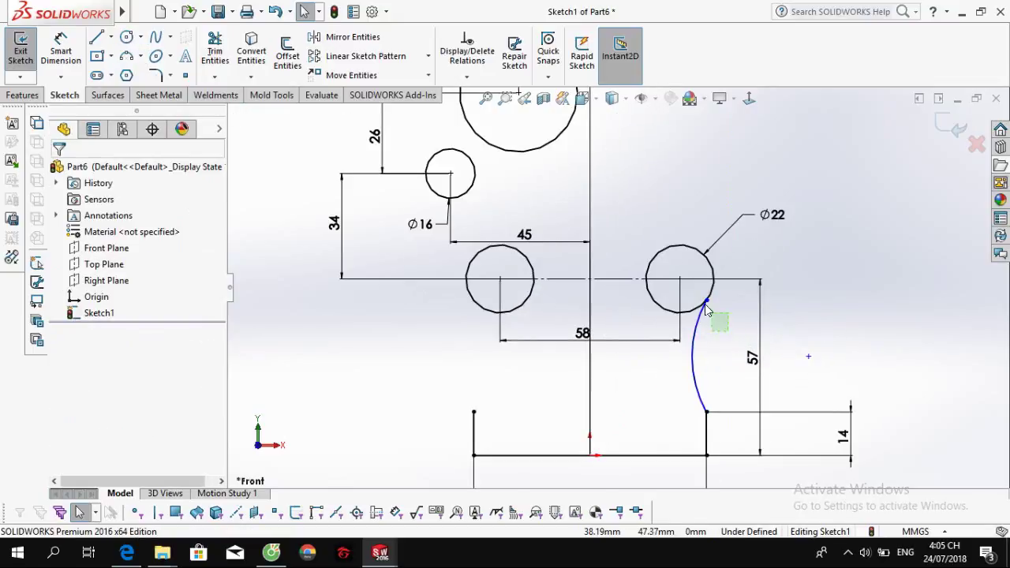
Make the right lower arc tangent to the Ø22 circle and dimension its radius as 35.
left_click(702, 301, "ctrl")
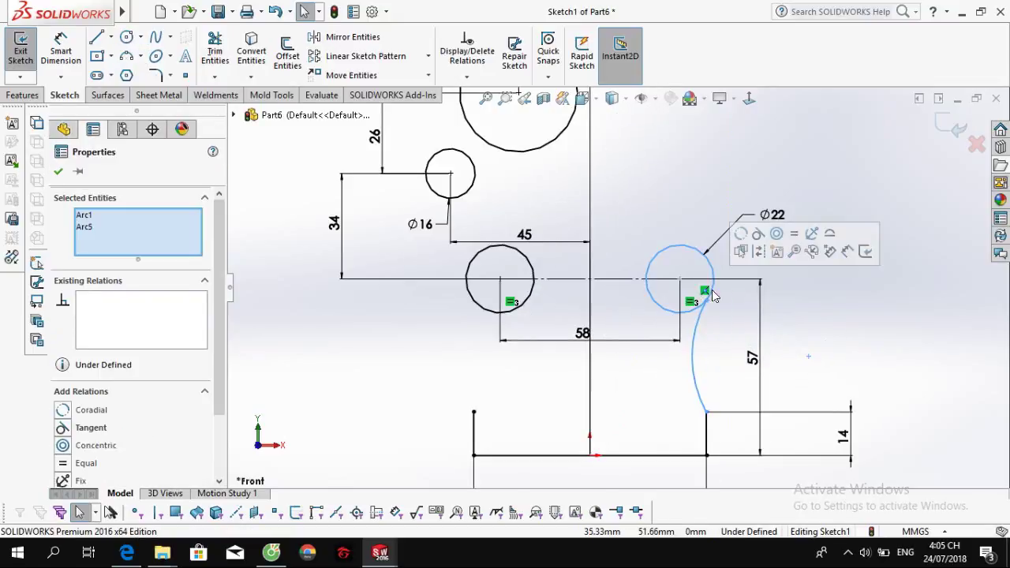
left_click(755, 235)
right_click_drag(844, 335, 786, 324)
left_click(697, 365)
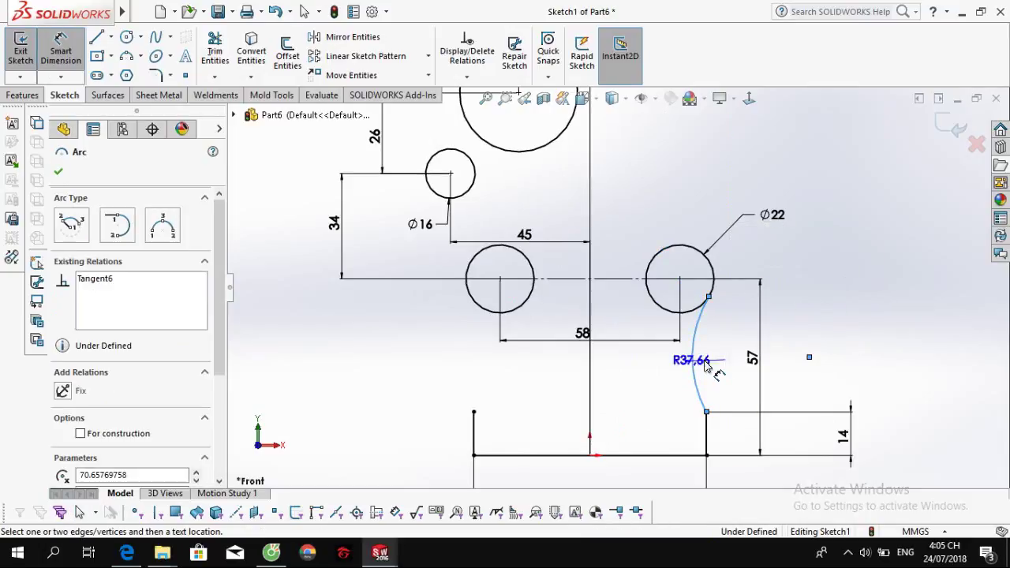
left_click(705, 367)
type("35")
key("Return")
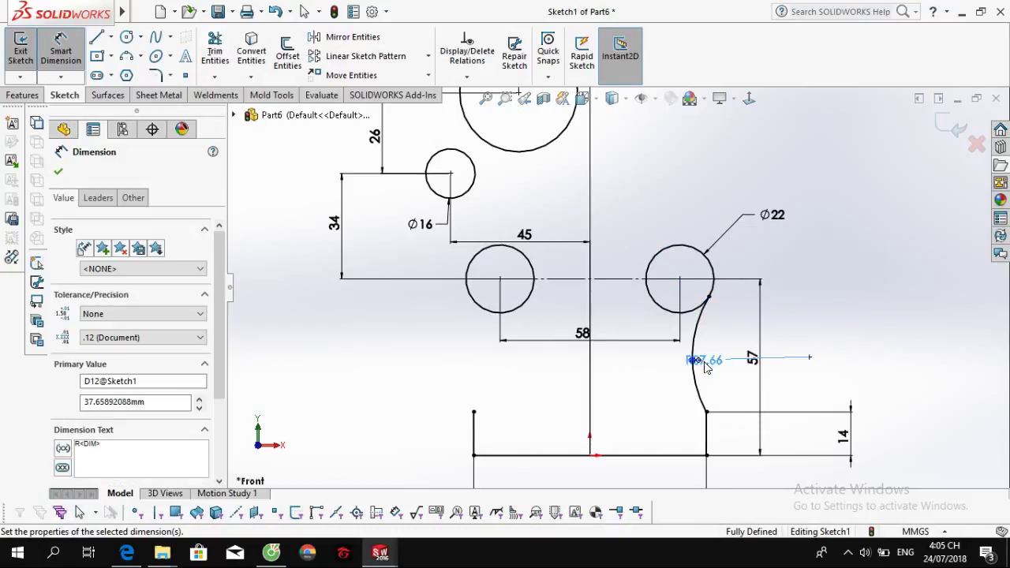
key("Escape")
Check the reference drawing and correct the arc's radius to 25.
key("z")
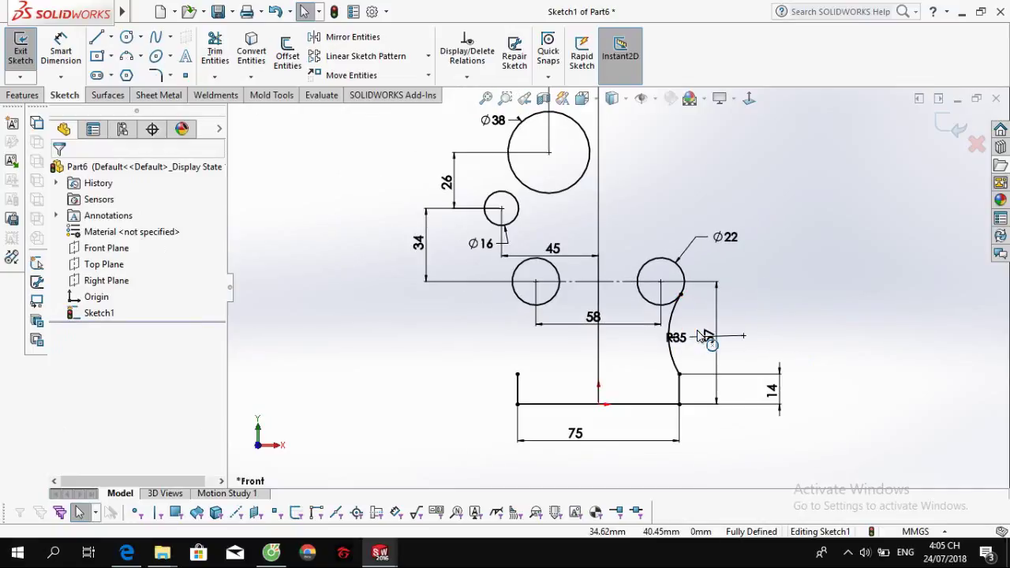
key("alt+Tab")
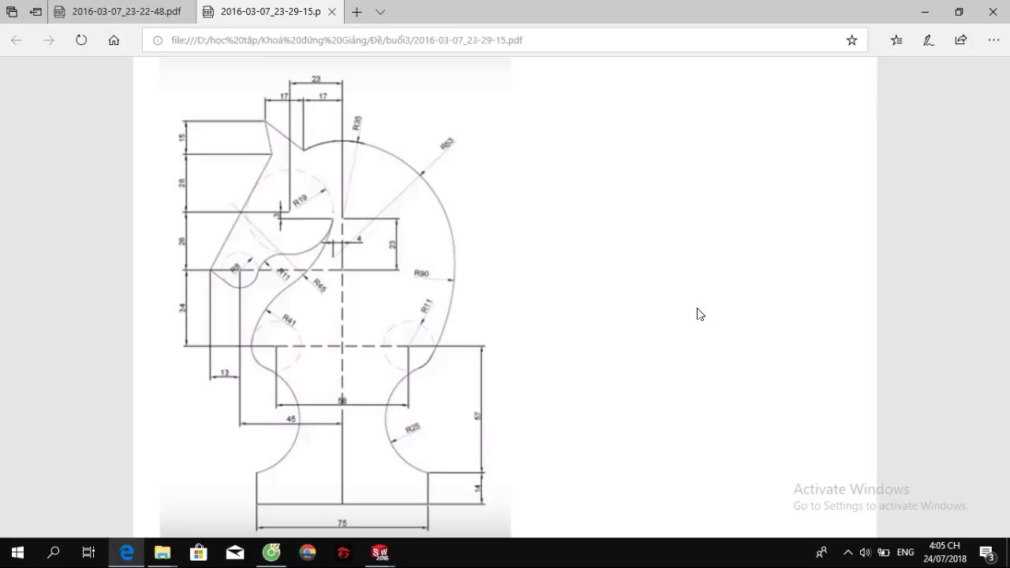
key("alt+Tab")
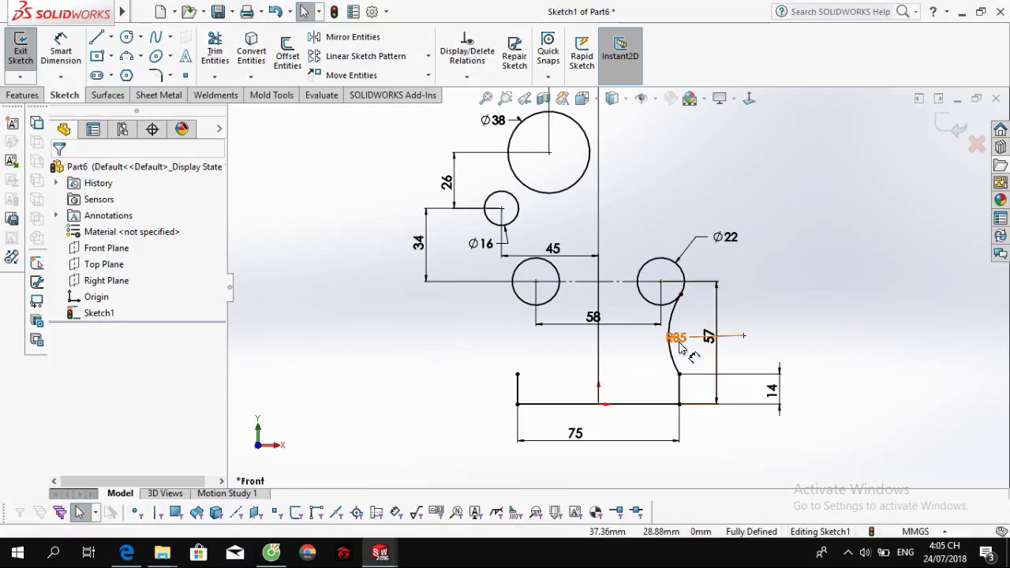
double_click(676, 338)
key("Return")
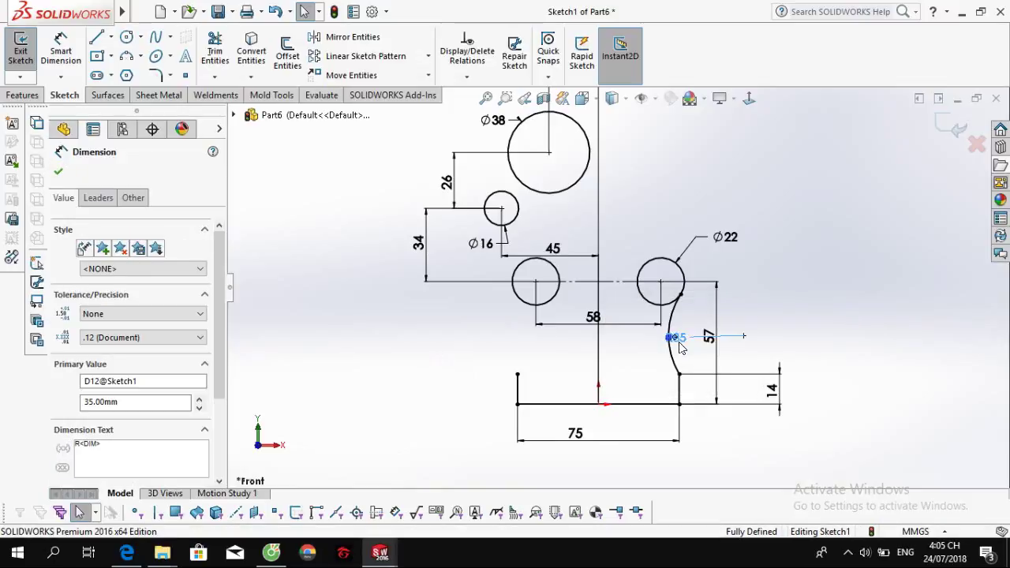
left_click(806, 349)
key("alt+Tab")
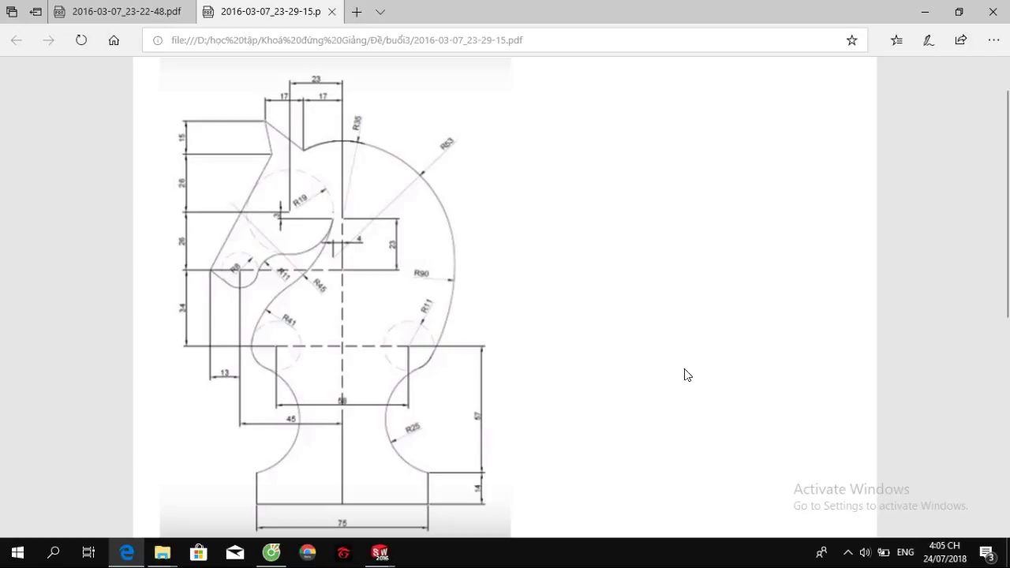
key("alt+Tab")
key("alt+Tab")
key("alt+Tab")
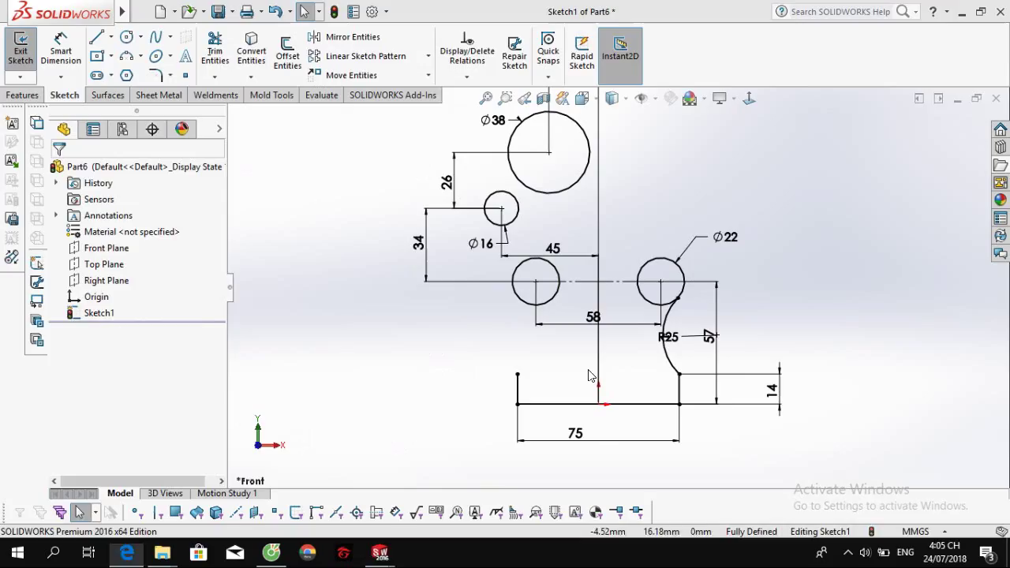
Draw a left arc from the left line's top to the left circle, equal to the R25 arc.
key("a")
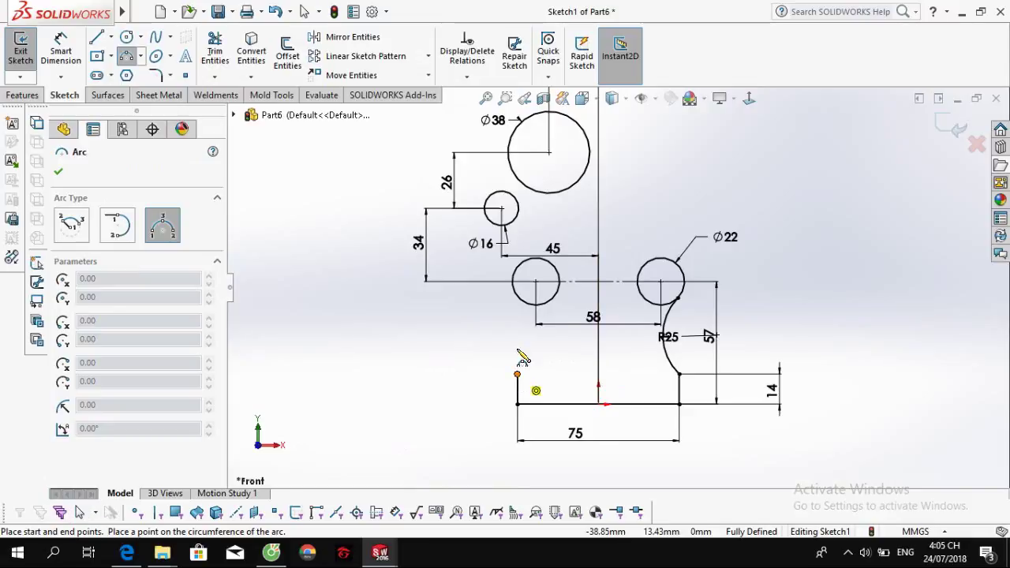
left_click(517, 374)
left_click(517, 297)
left_click(527, 335)
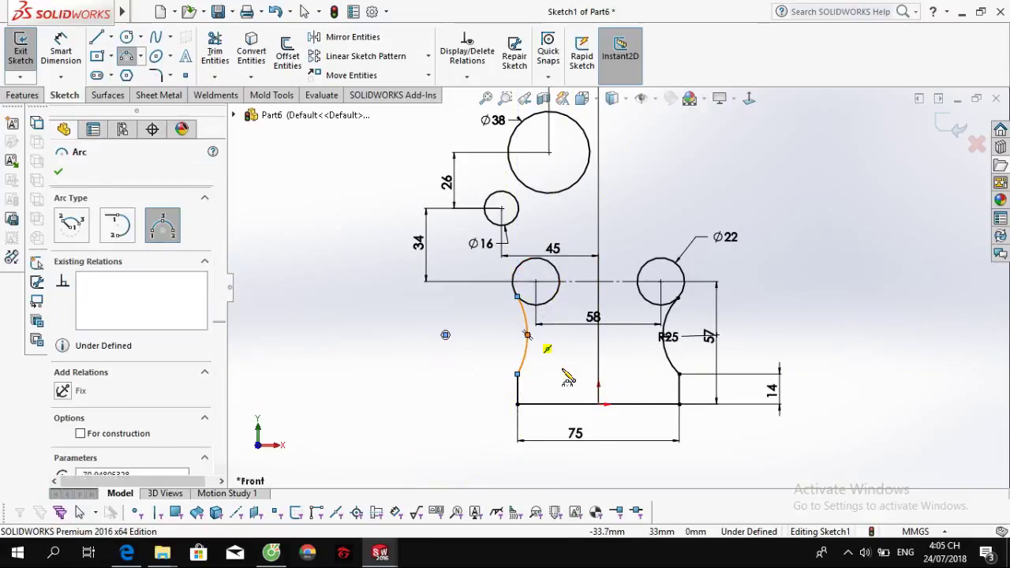
key("Escape")
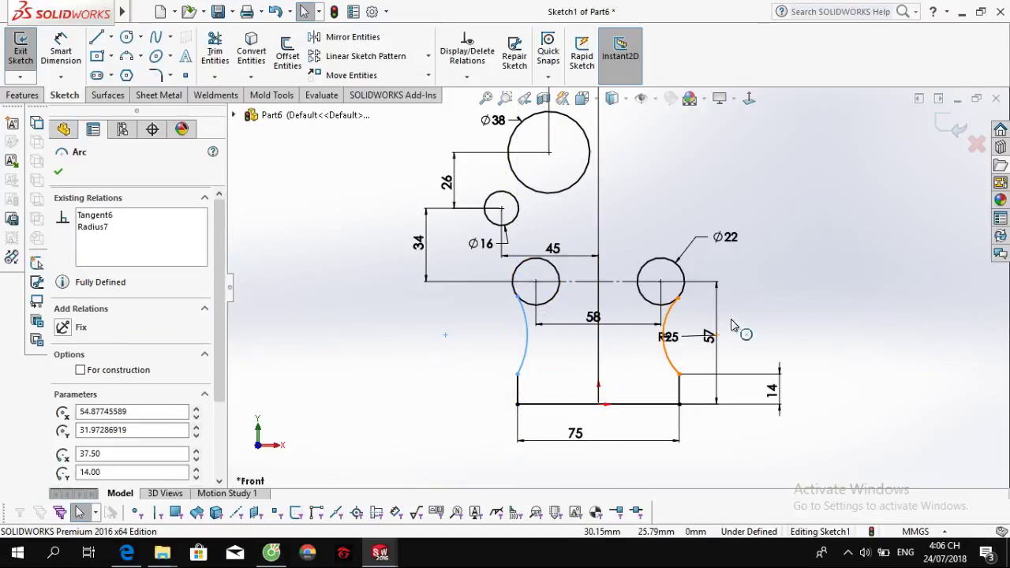
left_click(664, 340, "ctrl")
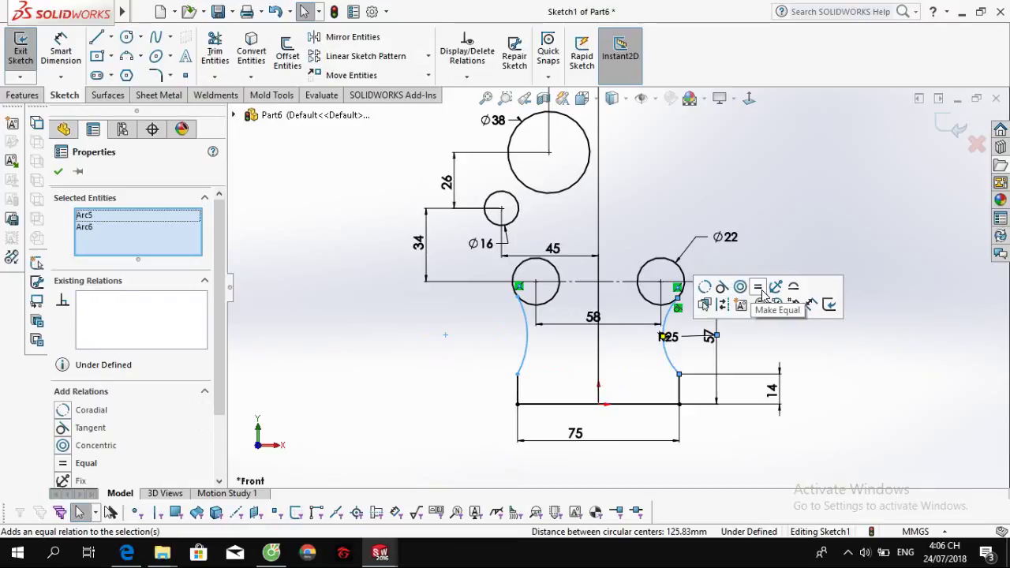
left_click(757, 287)
left_click(563, 356)
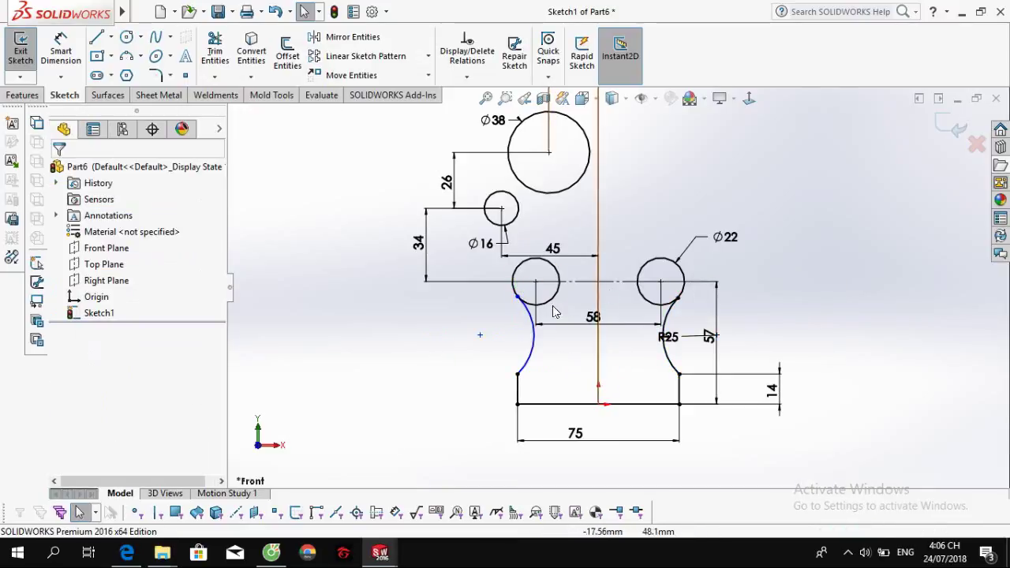
Make the left arc tangent to its Ø22 circle and compare with the reference drawing.
scroll(537, 298, "down", 3)
scroll(563, 302, "down", 3)
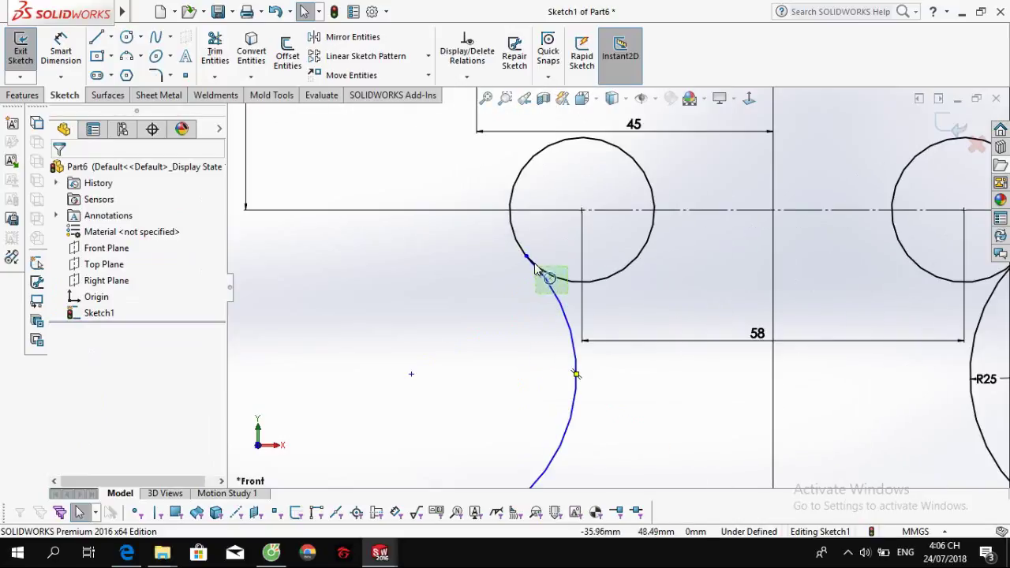
left_click_drag(535, 269, 529, 257)
left_click(601, 198)
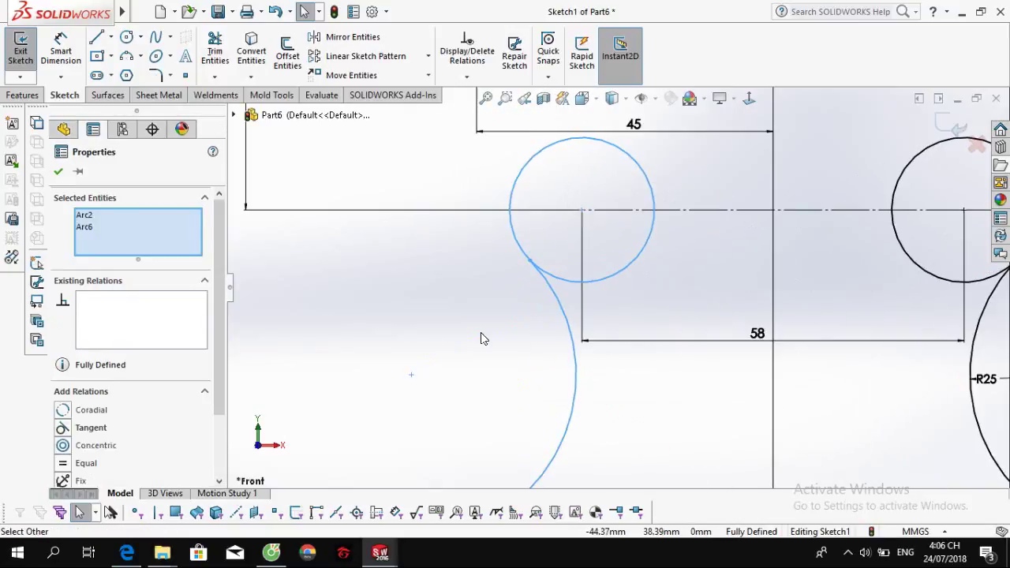
scroll(481, 332, "up", 2)
scroll(534, 235, "up", 2)
scroll(537, 228, "down", 2)
key("alt+Tab")
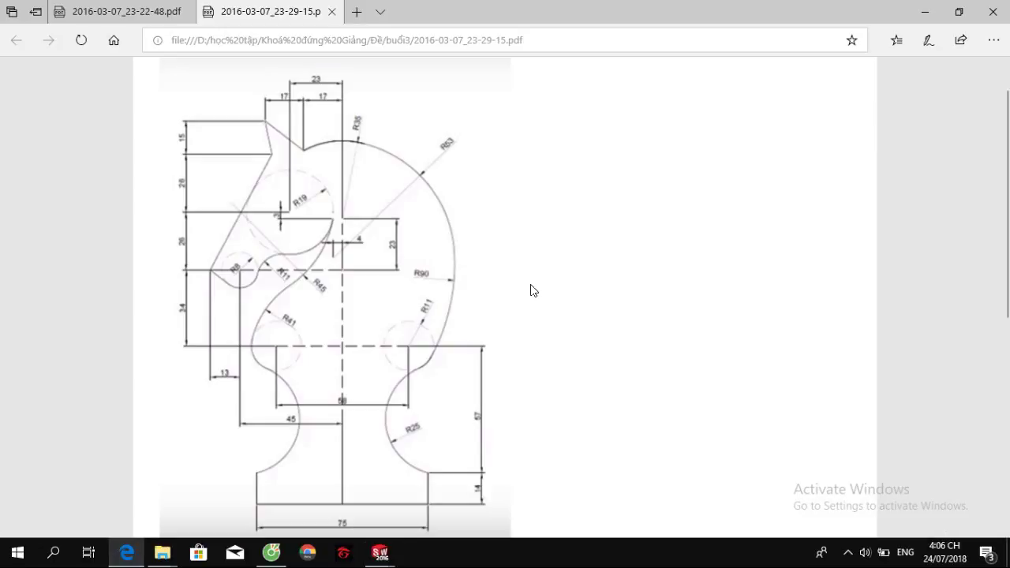
key("alt+Tab")
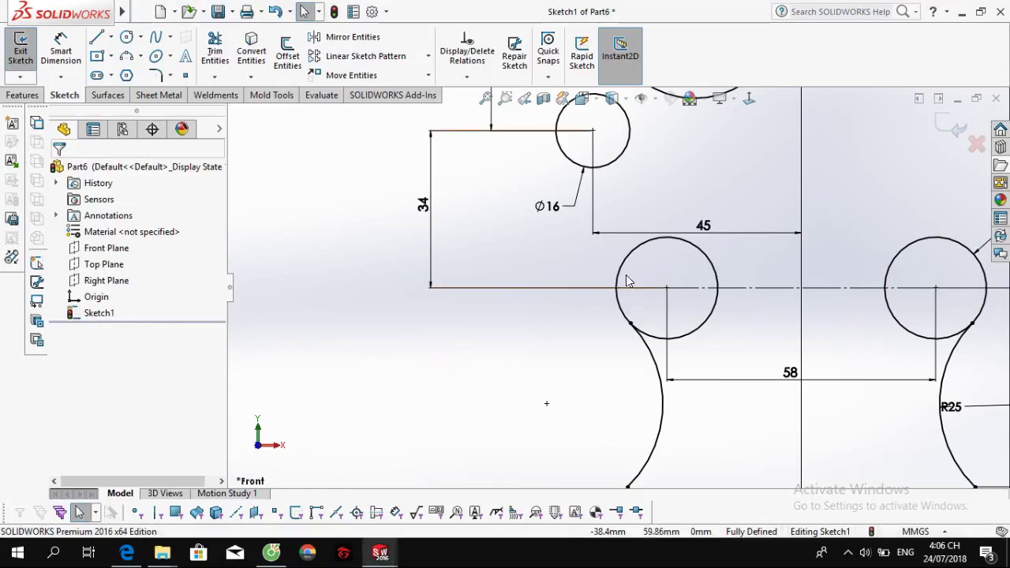
Sketch two S-curve arcs rising from the left circle to the Ø38 circle.
left_click_drag(624, 260, 708, 183)
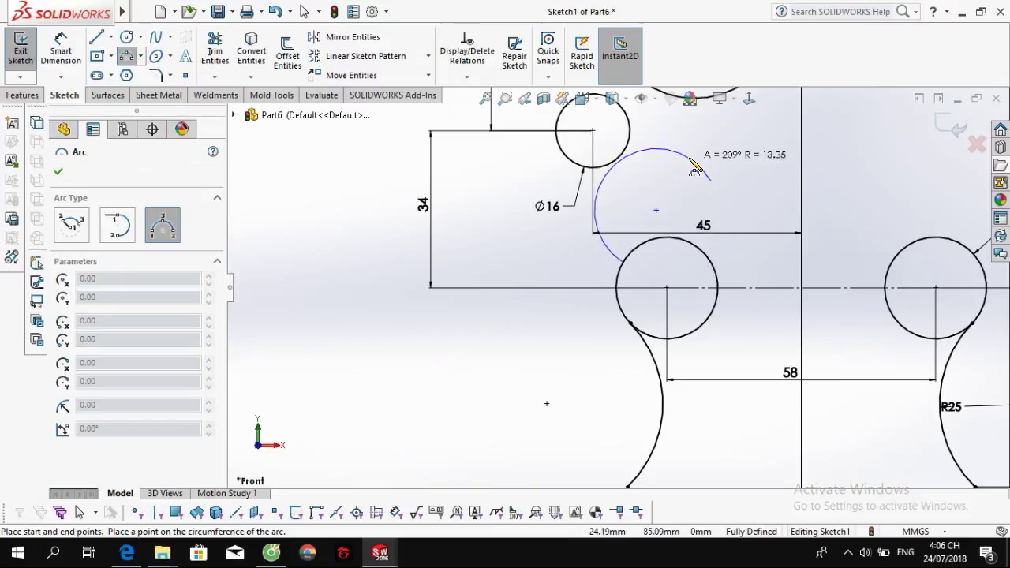
left_click(704, 190)
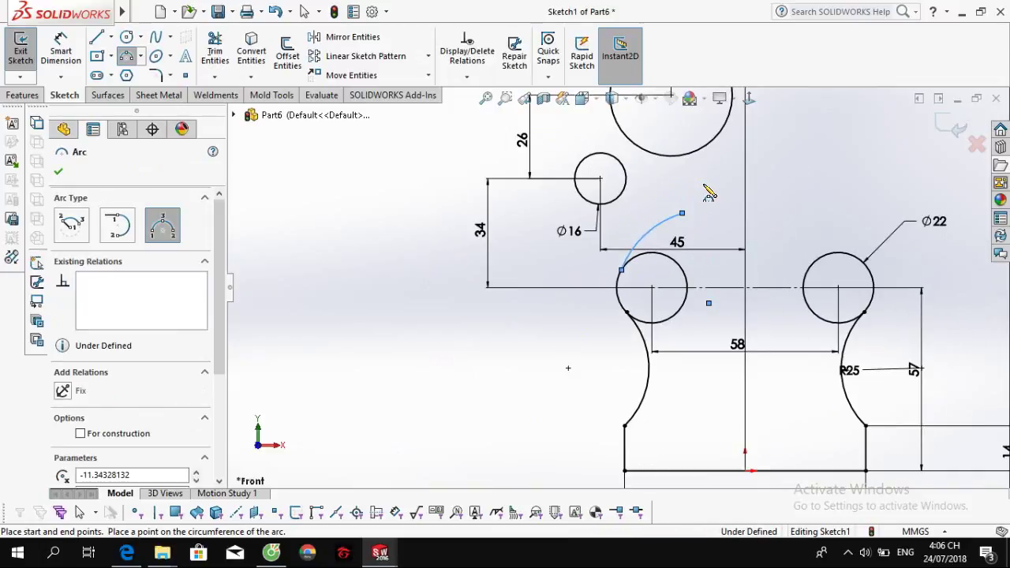
key("alt+Tab")
key("alt+Tab")
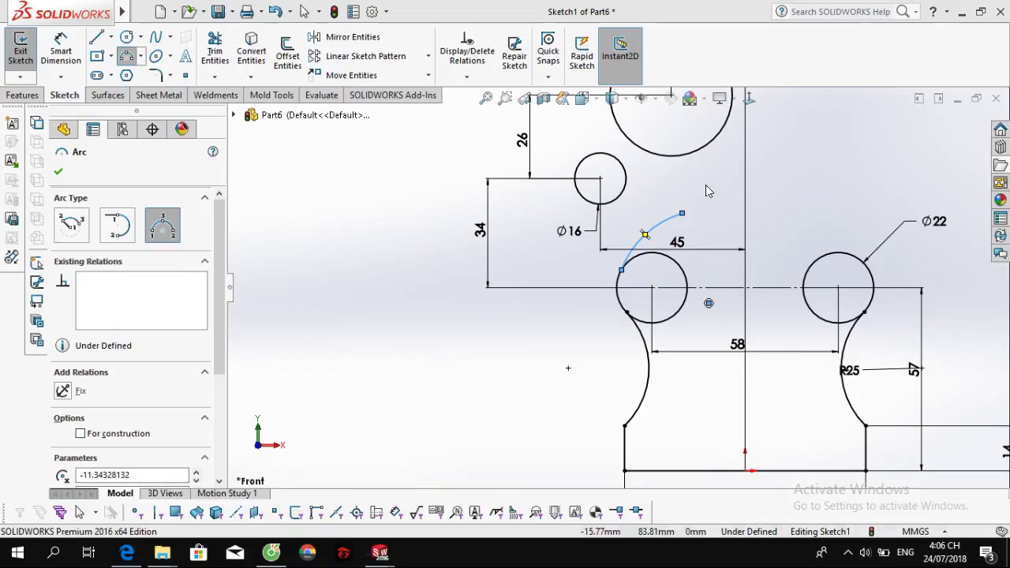
scroll(702, 178, "up", 2)
left_click(696, 164)
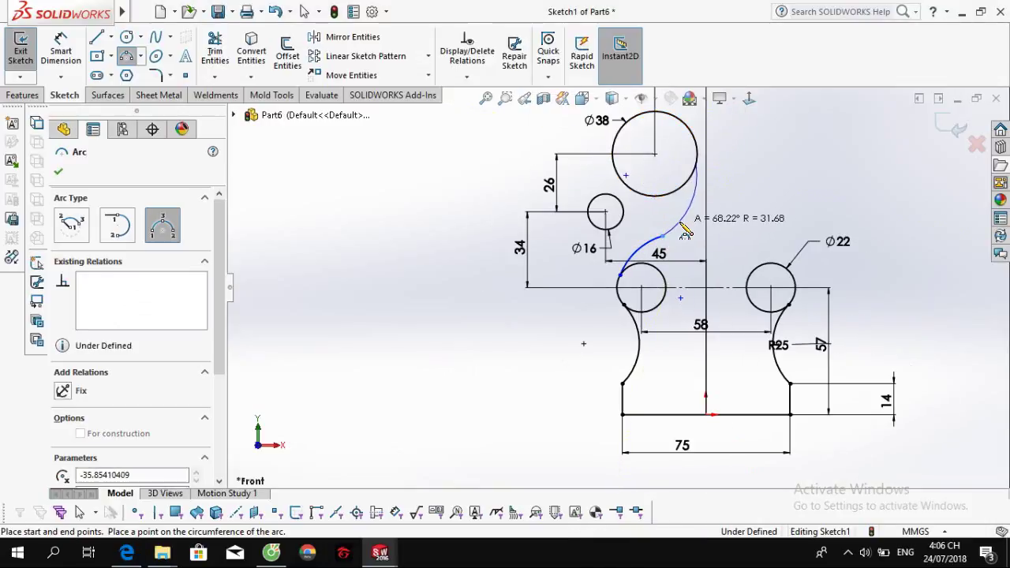
left_click(677, 231)
key("Escape")
scroll(688, 214, "down", 3)
Make the upper S-curve arc tangent to the Ø38 circle.
left_click(682, 157, "ctrl")
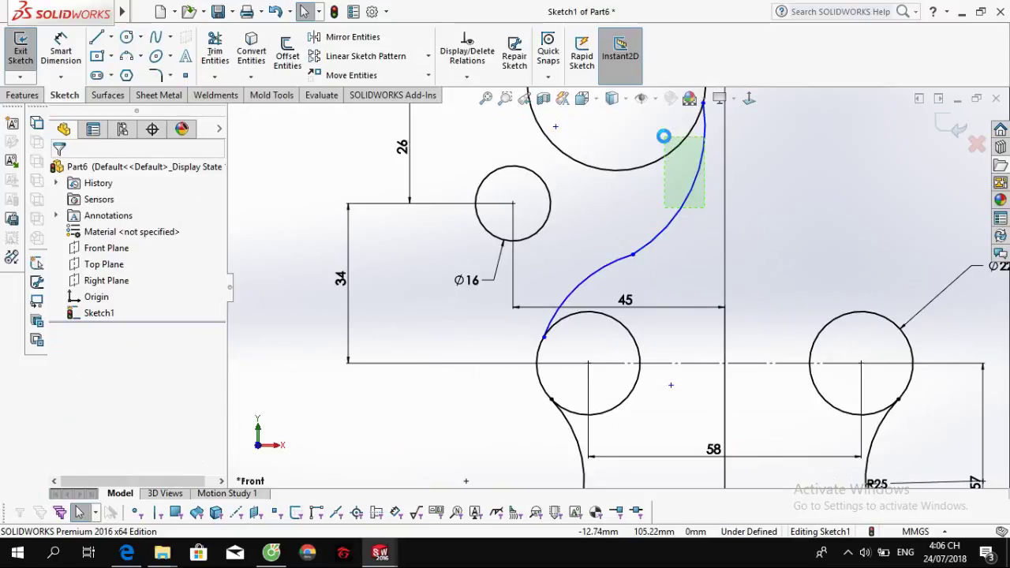
left_click(712, 76)
left_click(667, 260)
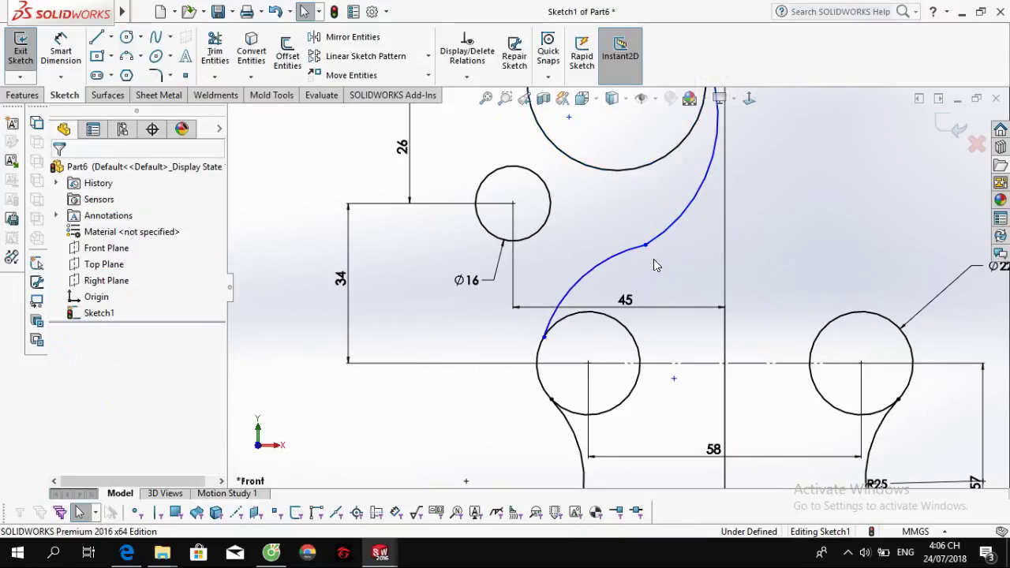
left_click(647, 243)
left_click(599, 263, "ctrl")
Make the lower S-curve arc tangent to the left Ø22 circle.
scroll(584, 303, "down", 3)
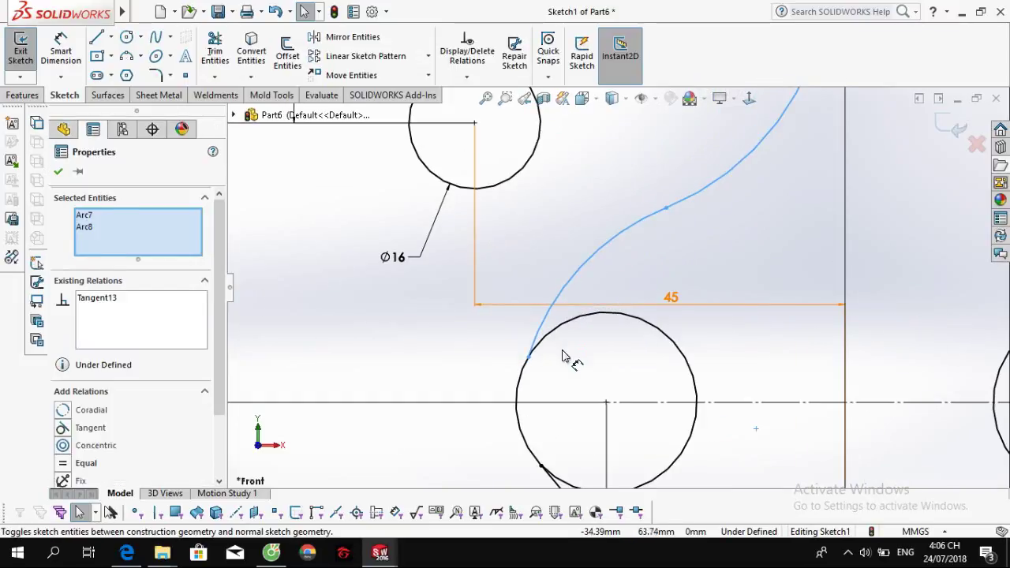
left_click(567, 355)
left_click(540, 344)
left_click(541, 469, "ctrl")
left_click(588, 277)
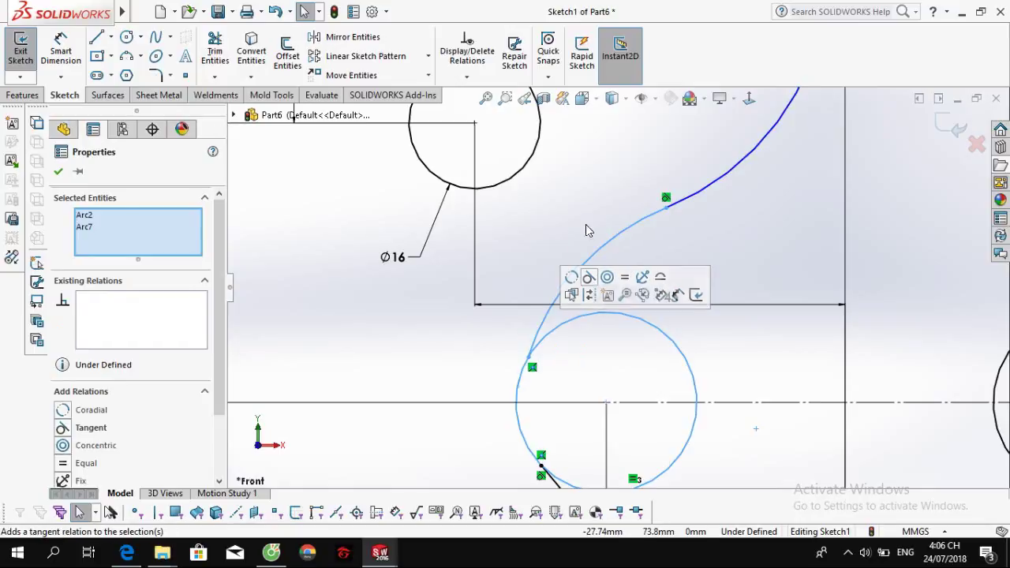
left_click(586, 228)
scroll(605, 221, "up", 2)
key("alt+Tab")
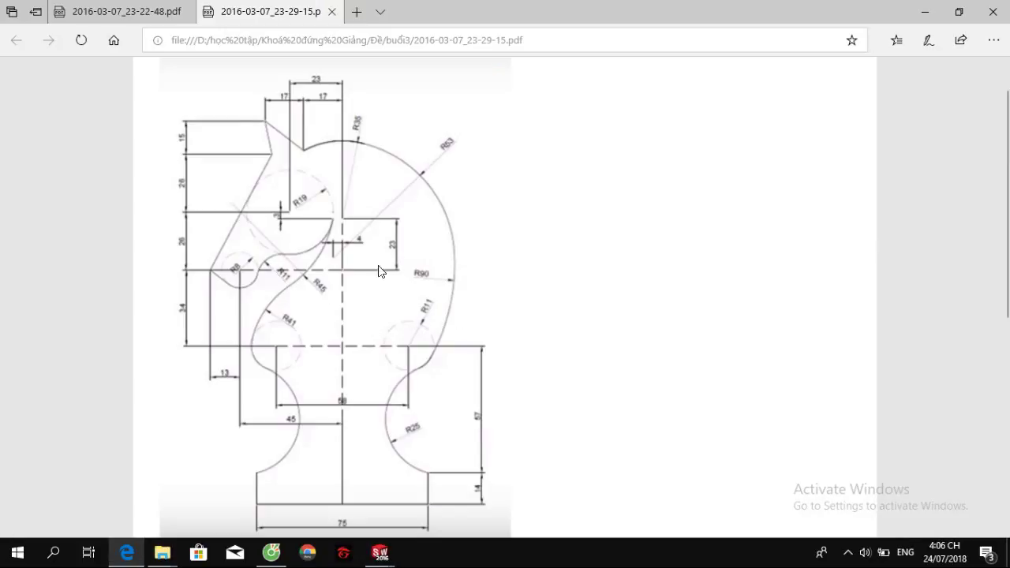
Dimension the lower S-curve arc to R41 and the upper arc to R45.
key("alt+Tab")
left_click(61, 51)
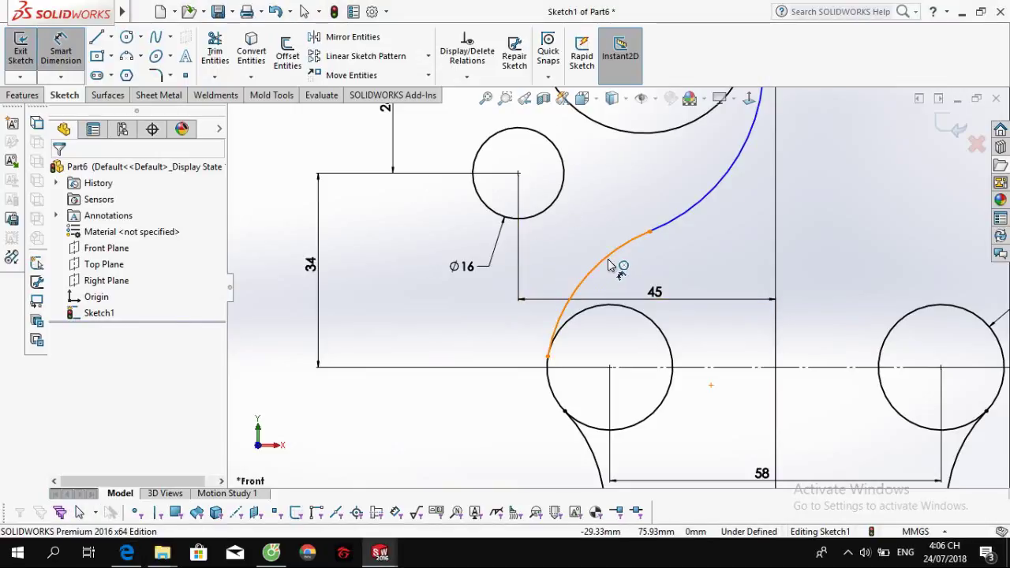
left_click(610, 265)
left_click(572, 246)
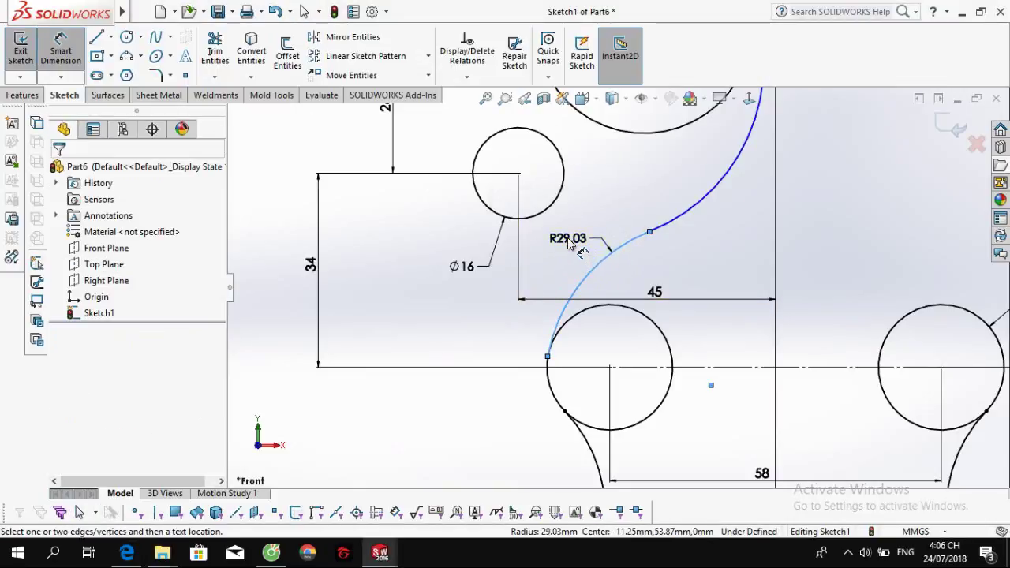
type("41")
key("Return")
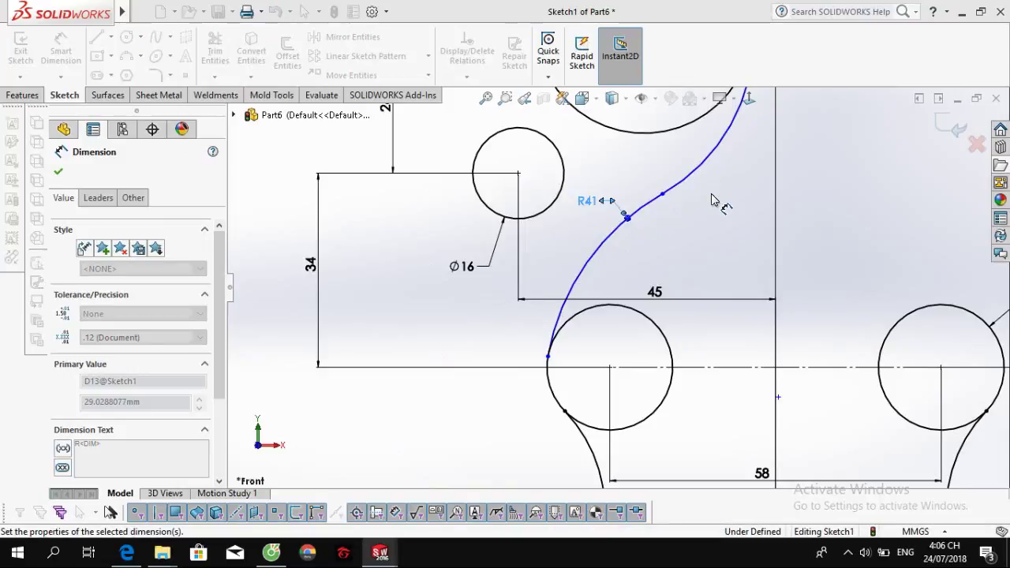
left_click(705, 174)
left_click(713, 185)
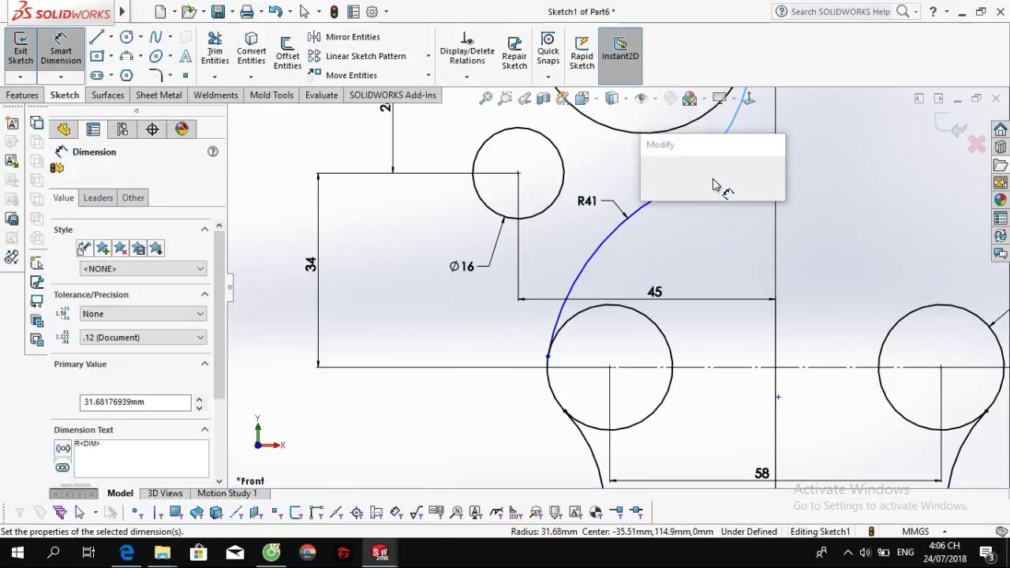
type("45")
key("Return")
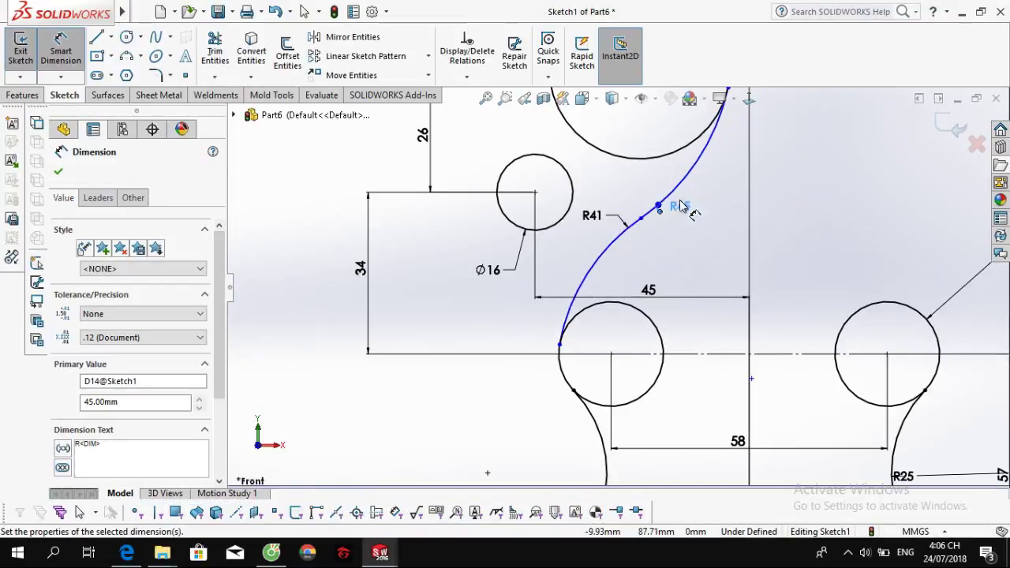
middle_click_drag(720, 197, 686, 245, "ctrl")
key("alt+Tab")
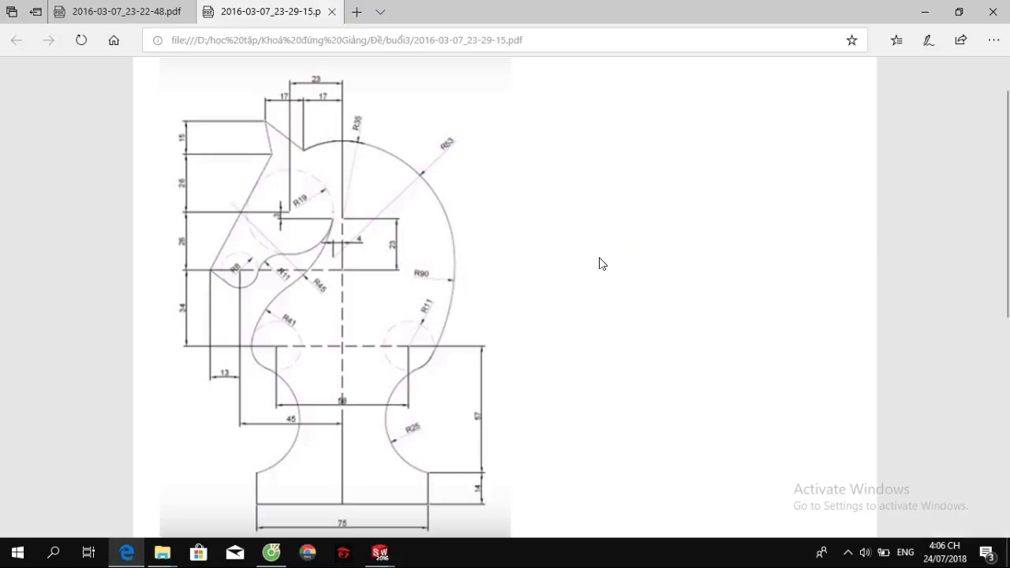
key("alt+Tab")
left_click(671, 313)
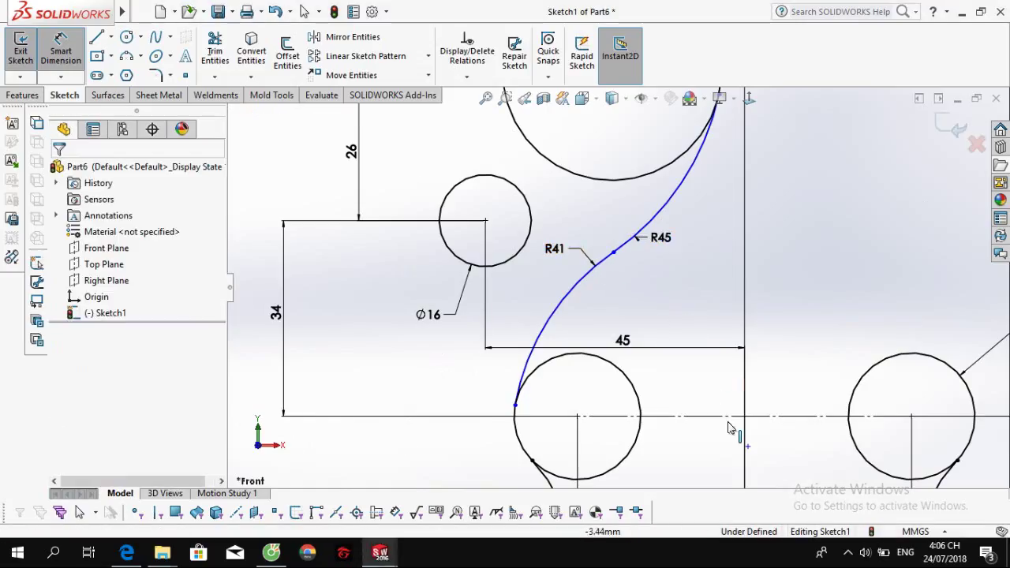
Make the point below the centreline coincident with the construction line to fully define the sketch.
left_click(747, 447)
left_click(773, 416)
left_click(744, 416, "ctrl")
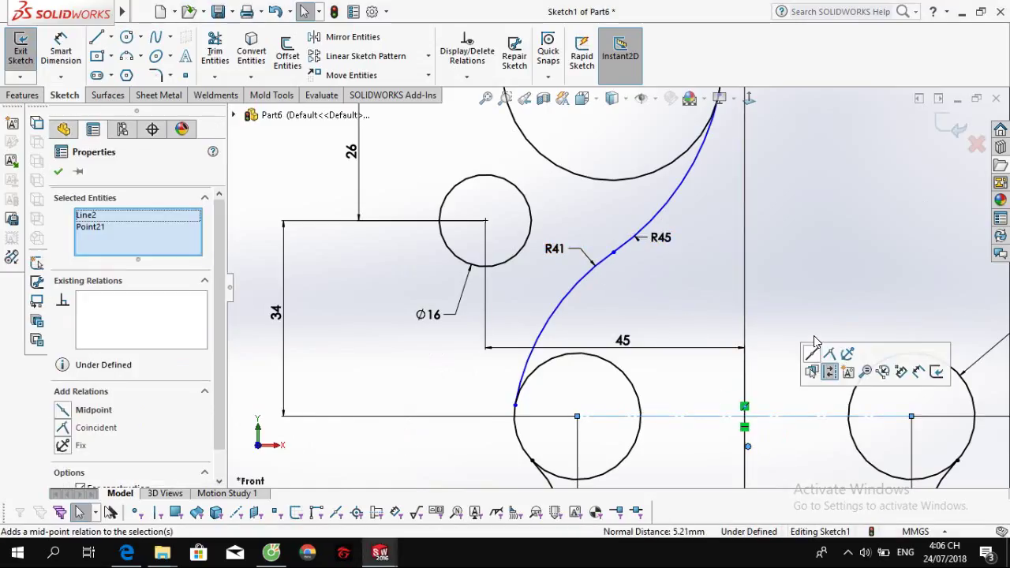
left_click(818, 347)
key("ctrl+z")
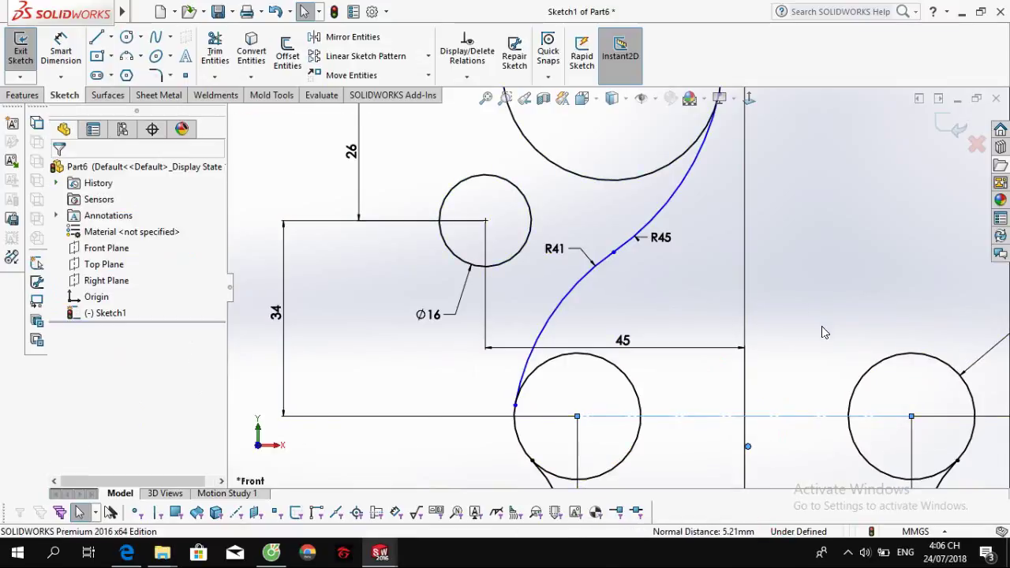
left_click(830, 353)
left_click(829, 302)
scroll(619, 264, "up", 2)
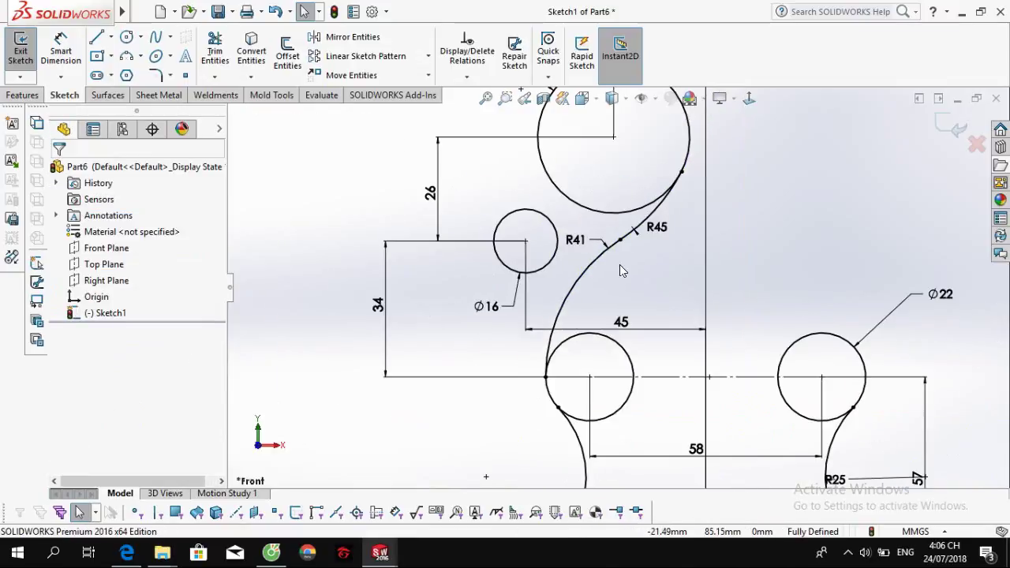
scroll(619, 264, "down", 2)
key("alt+Tab")
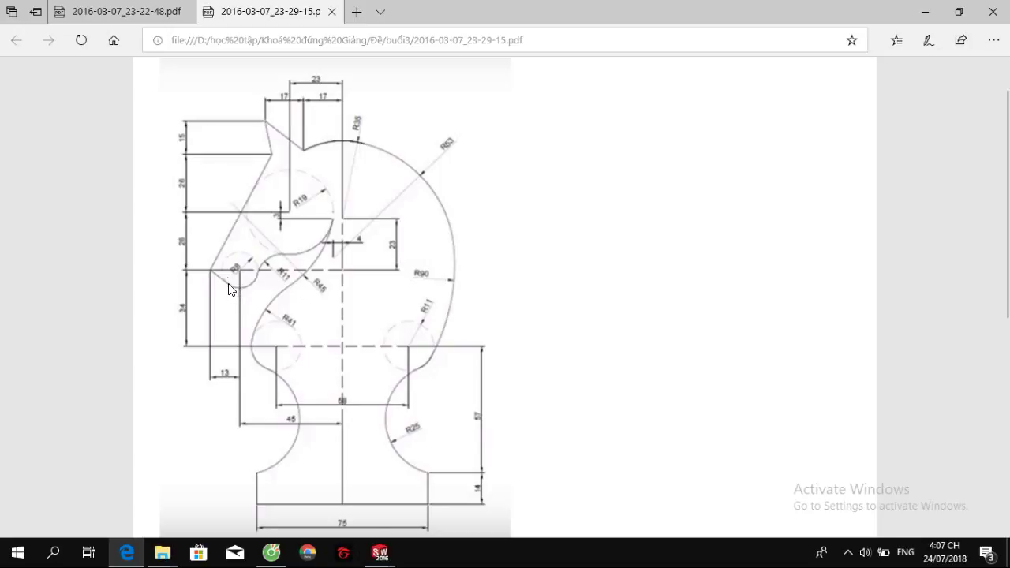
Draw a line up from the base's midpoint, then left past the Ø16 circle.
key("alt+Tab")
key("l")
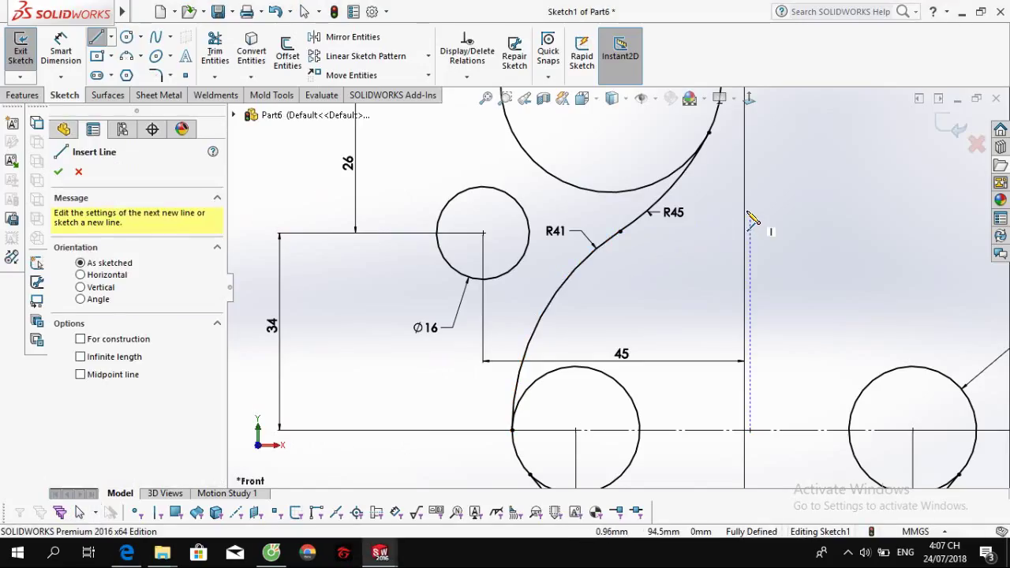
scroll(748, 254, "up", 3)
scroll(675, 428, "up", 2)
scroll(667, 438, "up", 2)
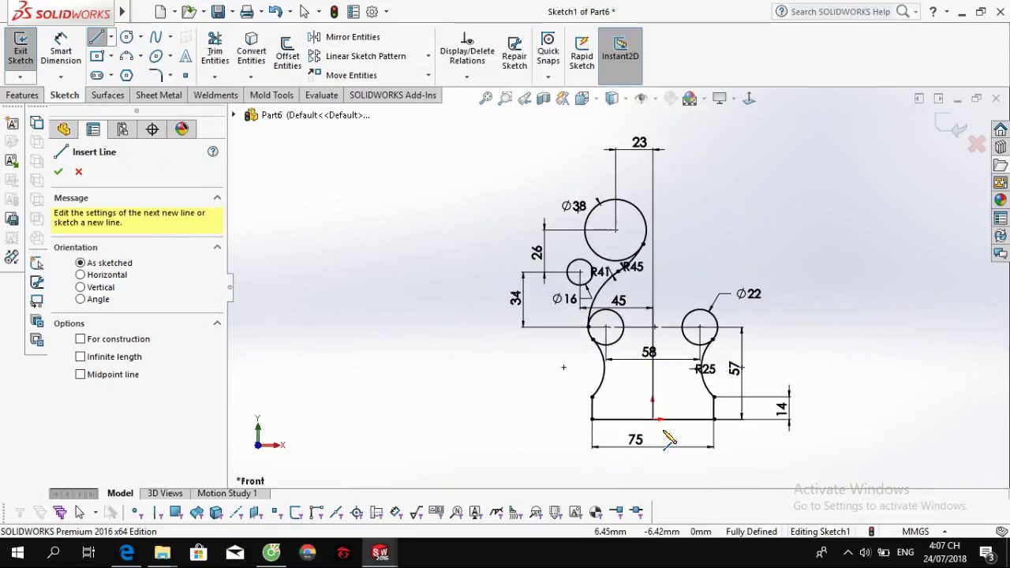
left_click(652, 419)
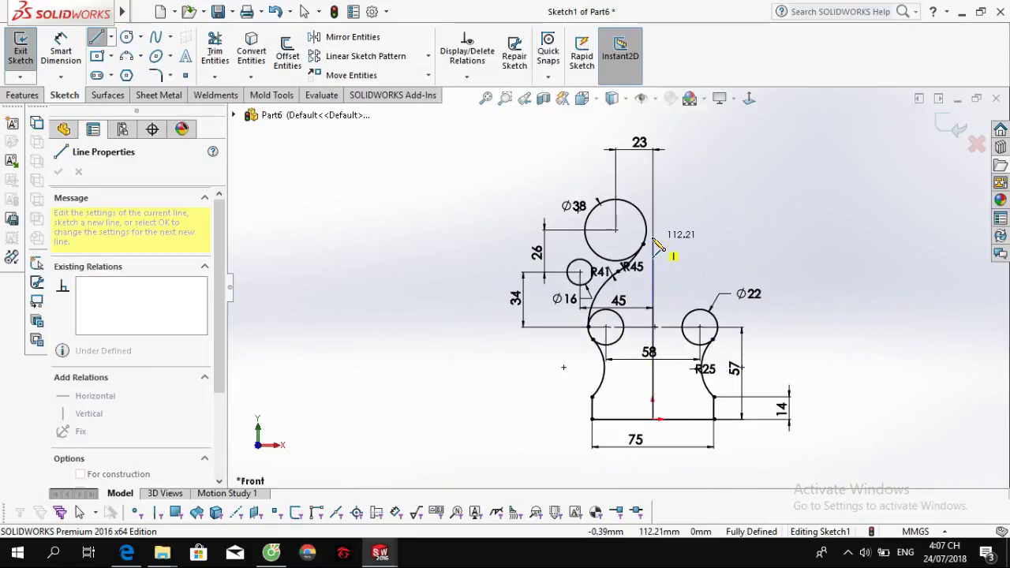
scroll(652, 245, "down", 2)
left_click(649, 278)
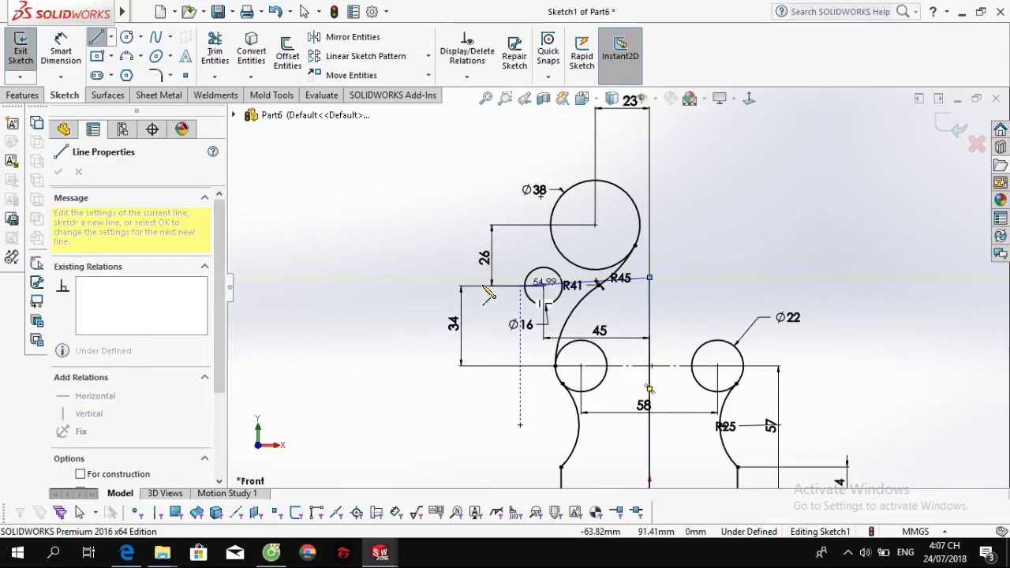
left_click(436, 278)
key("Escape")
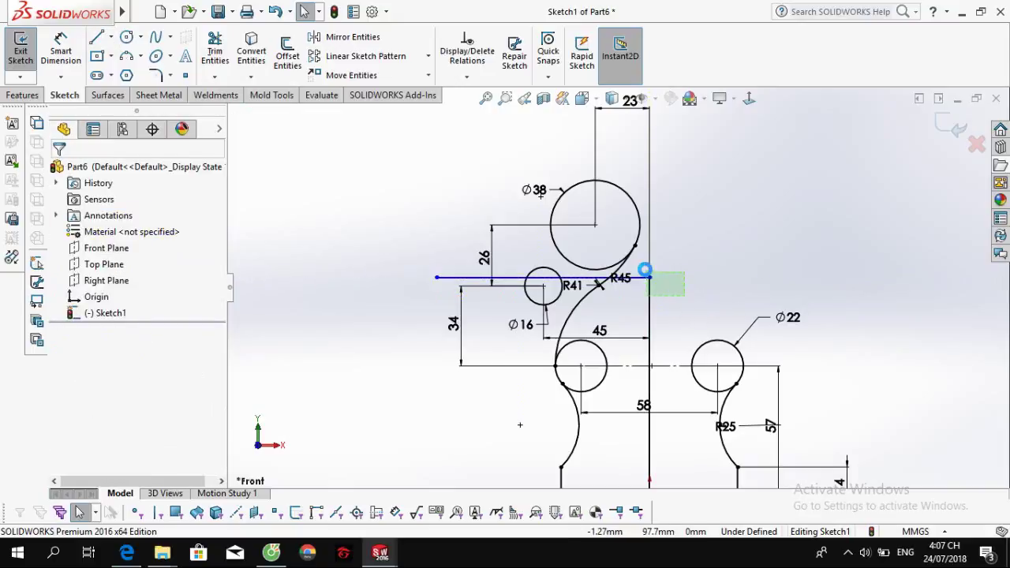
Make the horizontal line coincident with the Ø16 circle's centre point.
left_click_drag(646, 271, 647, 272)
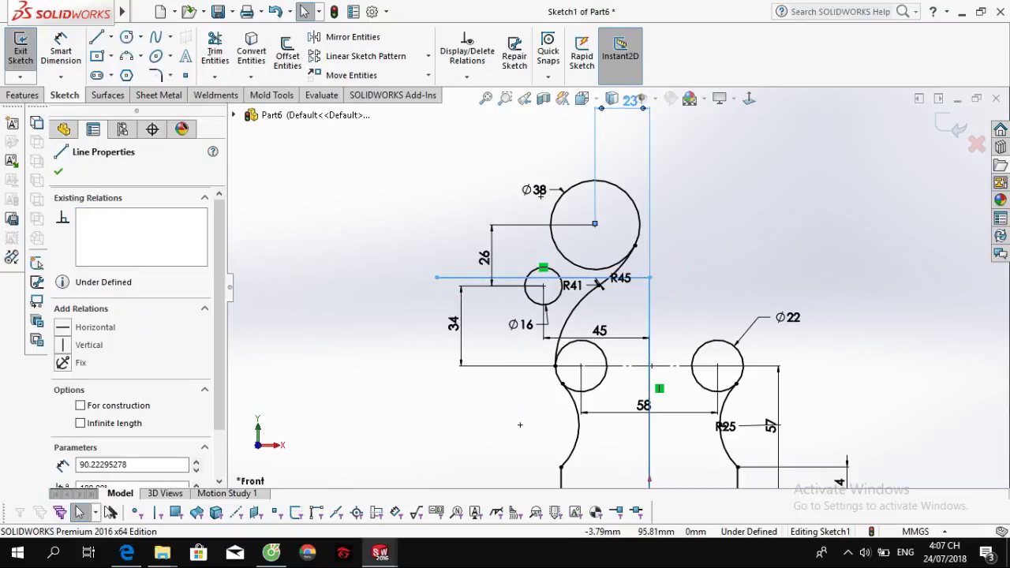
left_click(701, 284)
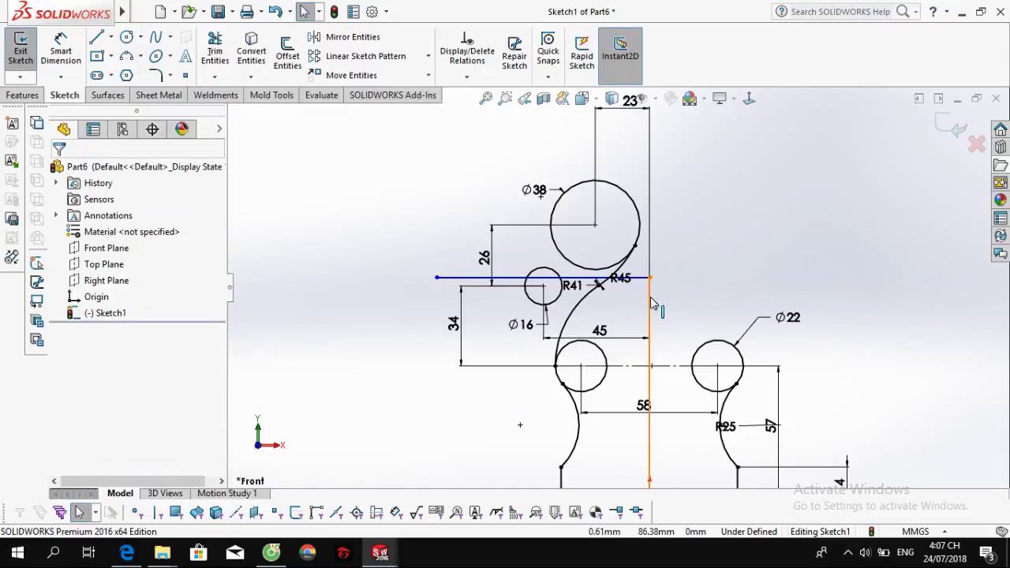
left_click(649, 339)
left_click(631, 277, "ctrl")
left_click(702, 287)
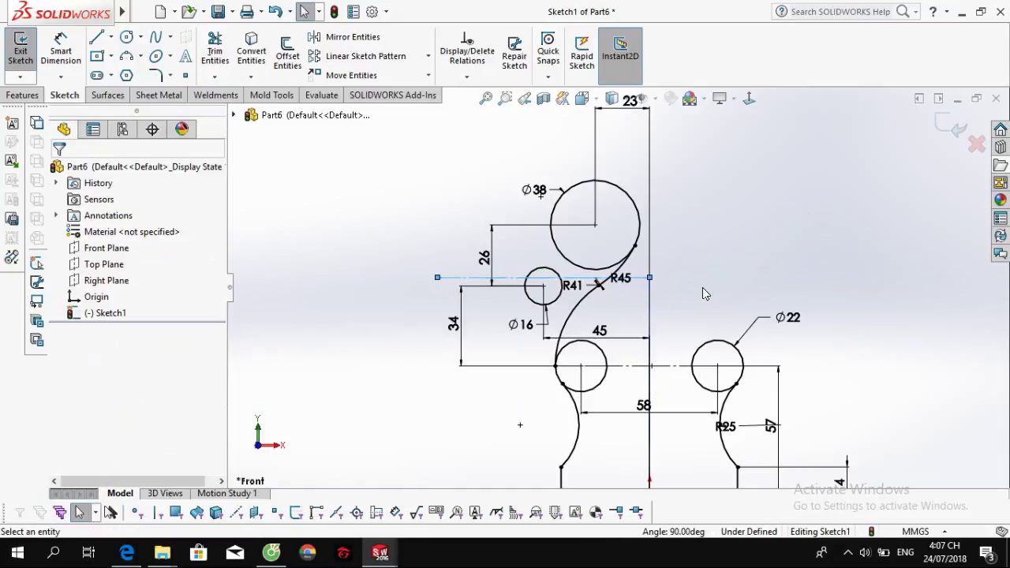
left_click(543, 284)
left_click(543, 285)
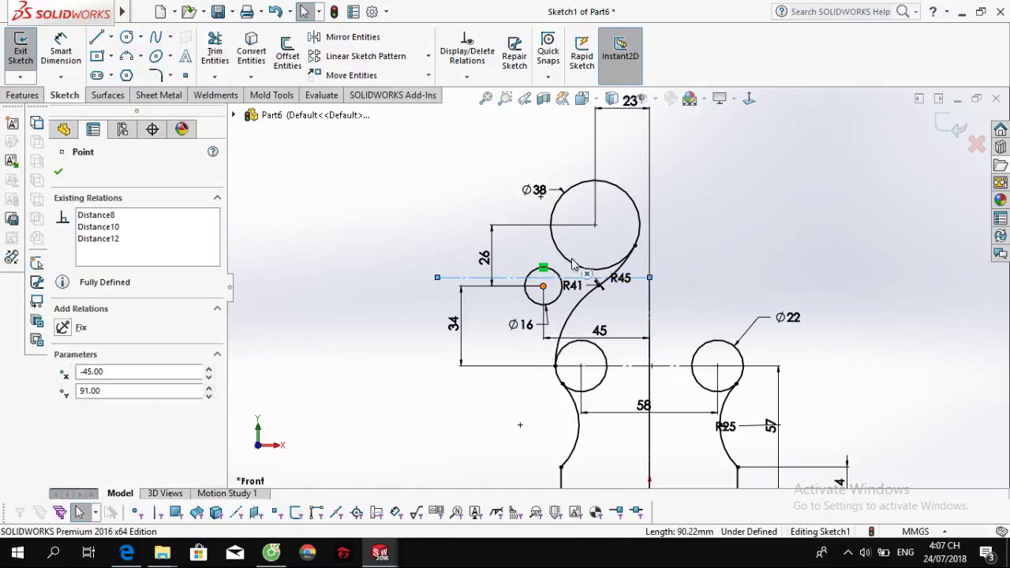
left_click(584, 278, "ctrl")
left_click(619, 234)
left_click(729, 309)
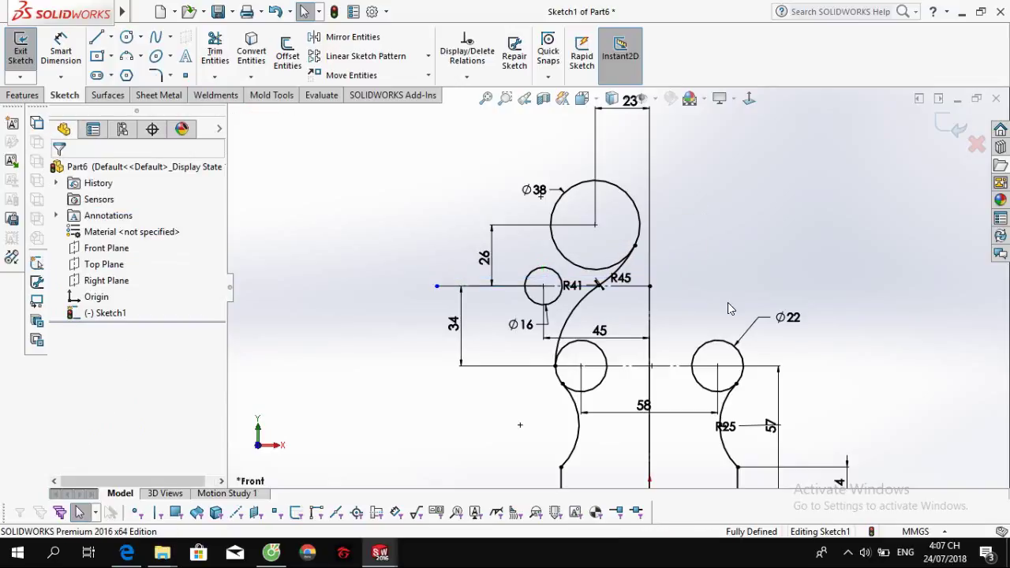
left_click(438, 286)
left_click(411, 331)
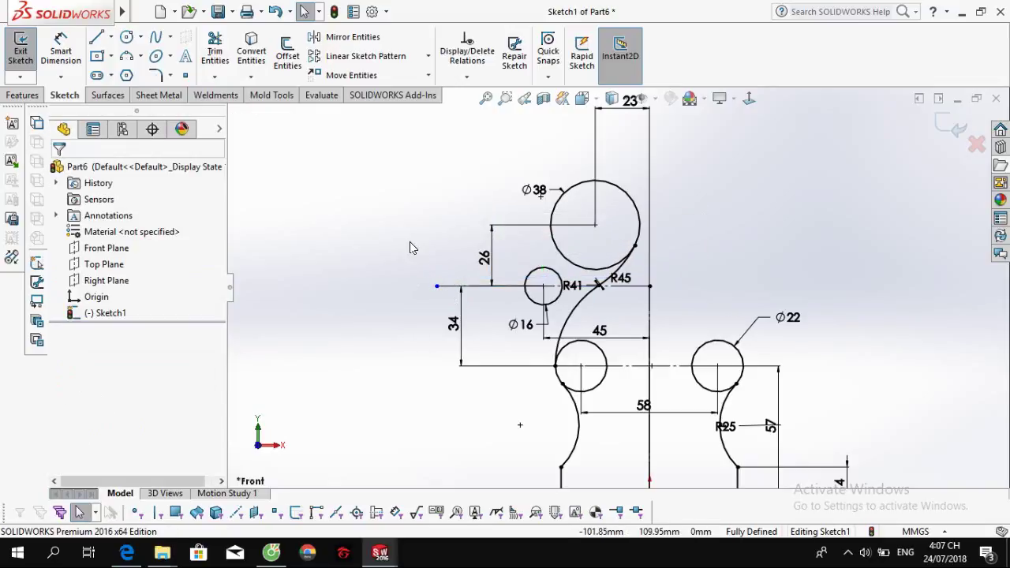
Dimension 13 from the Ø16 centre to the horizontal line's left endpoint, then drag the dimension lower.
right_click_drag(331, 221, 331, 182)
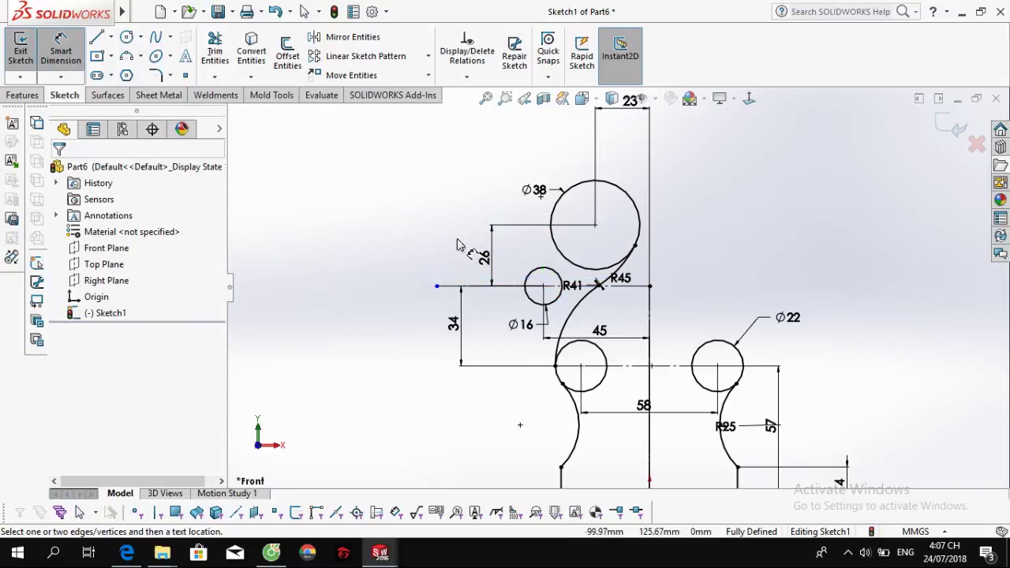
left_click(543, 287)
left_click(437, 286)
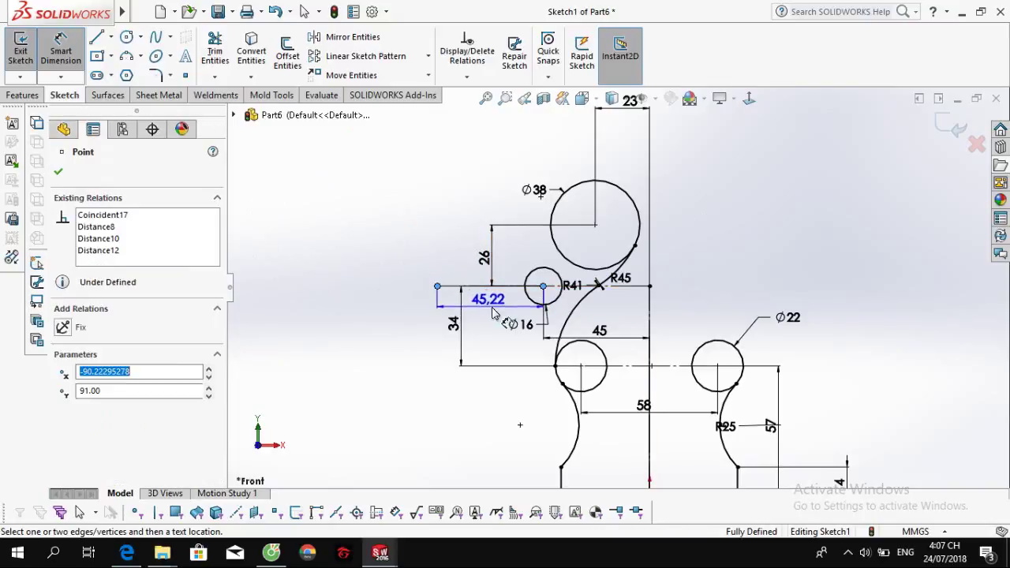
left_click(500, 350)
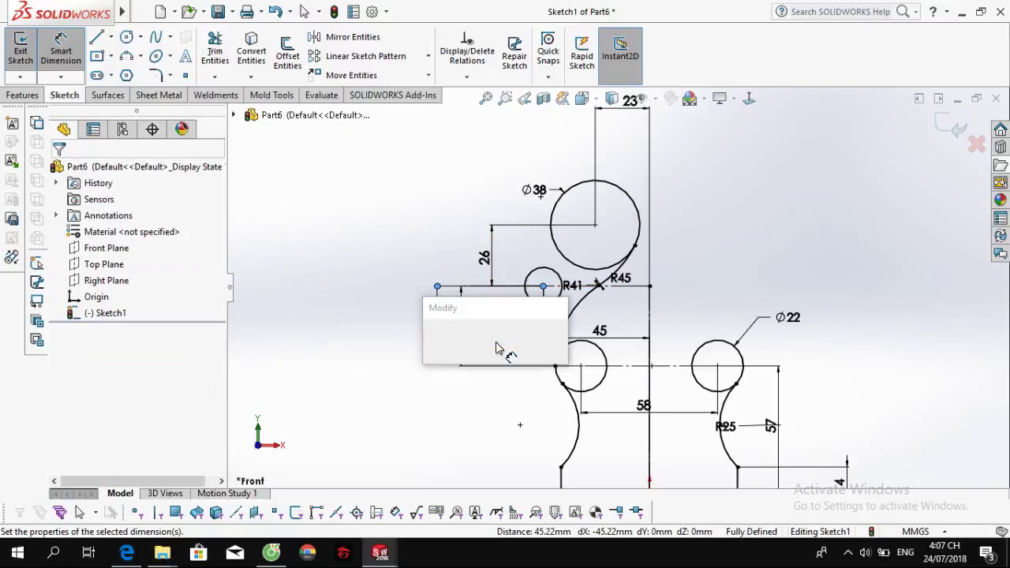
type("1")
key("Return")
key("Escape")
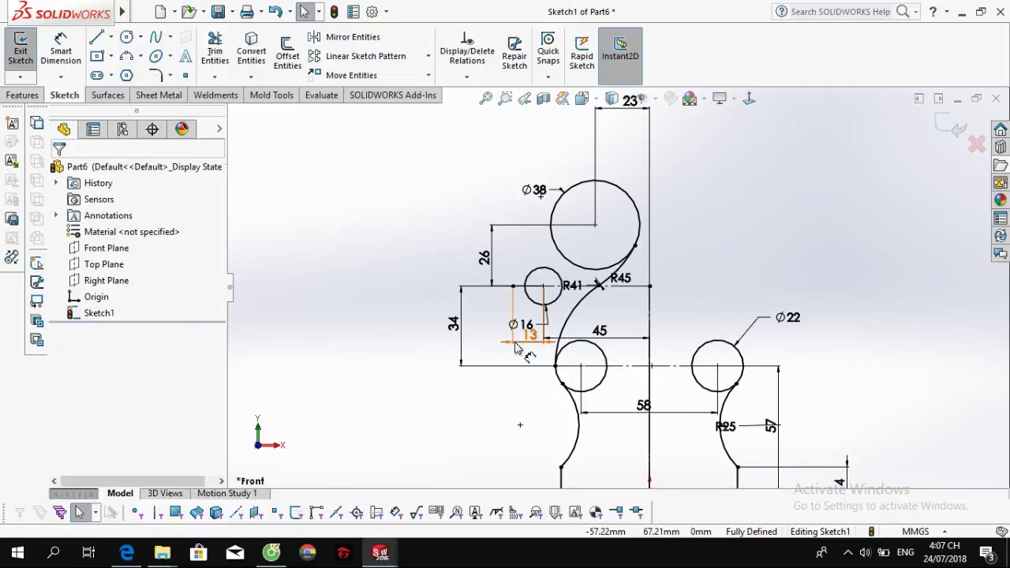
left_click_drag(520, 381, 523, 436)
left_click(416, 375)
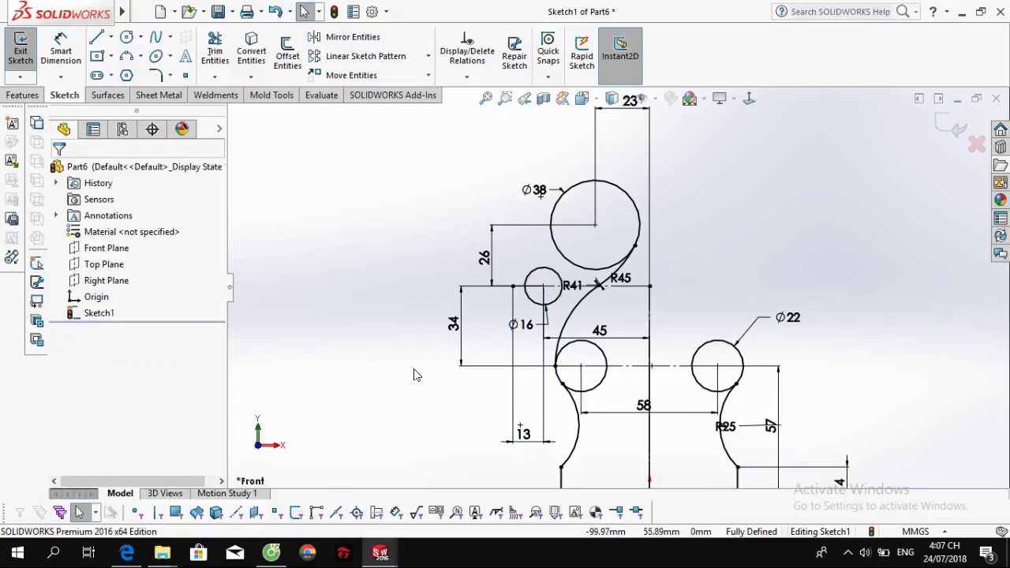
Draw a short line from the horizontal line's left end toward the Ø16 circle and return to the front view.
key("l")
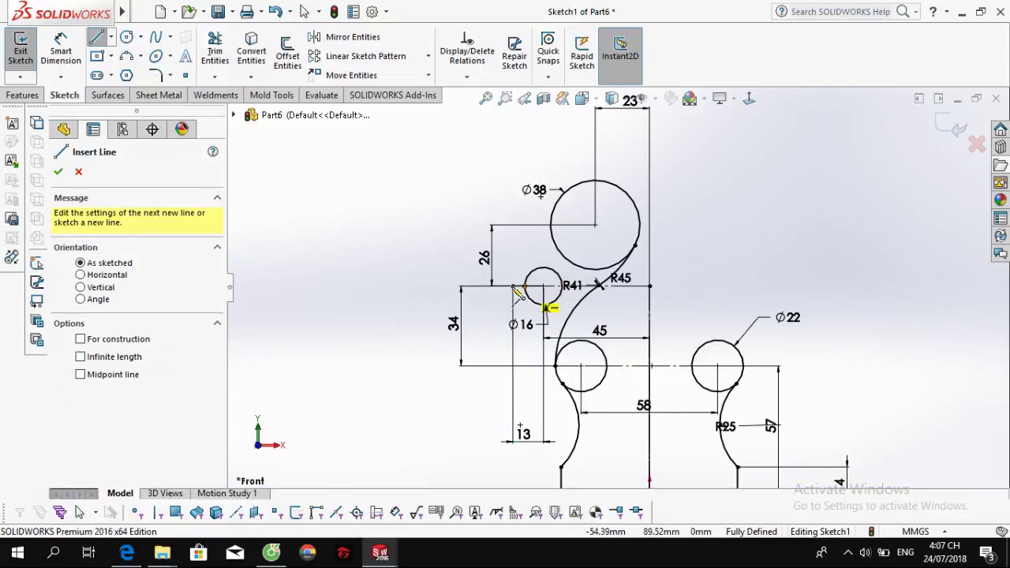
left_click(512, 287)
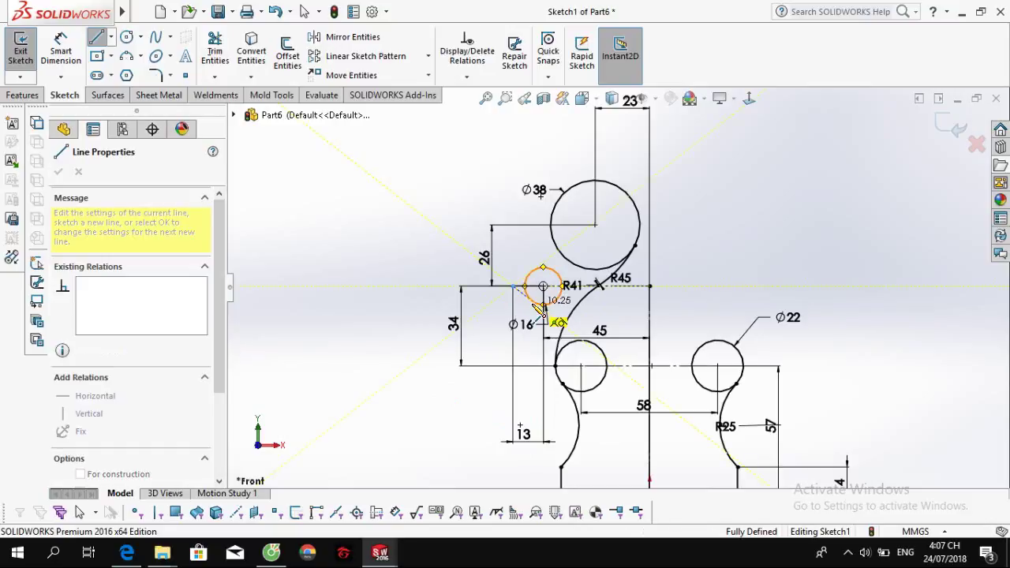
left_click(534, 303)
key("Escape")
key("space")
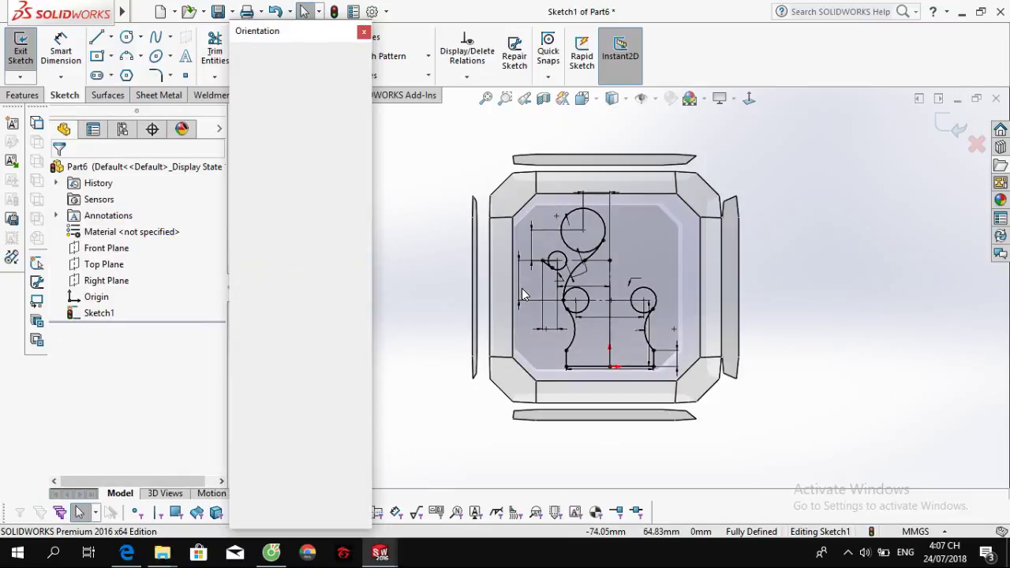
left_click(414, 224)
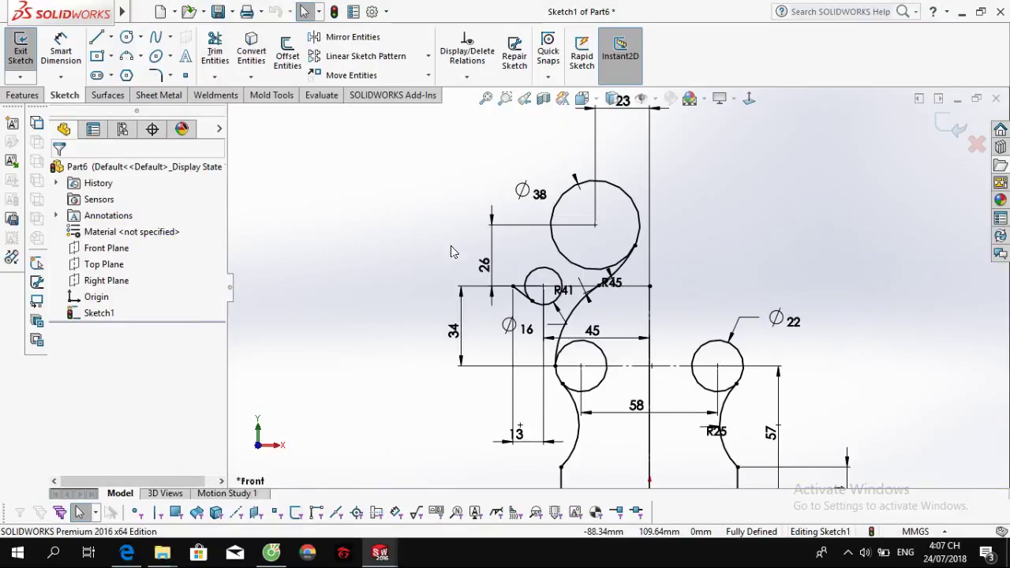
Draw a slanted line up from the left corner and make it tangent to the Ø38 circle.
key("l")
left_click(514, 287)
left_click(585, 157)
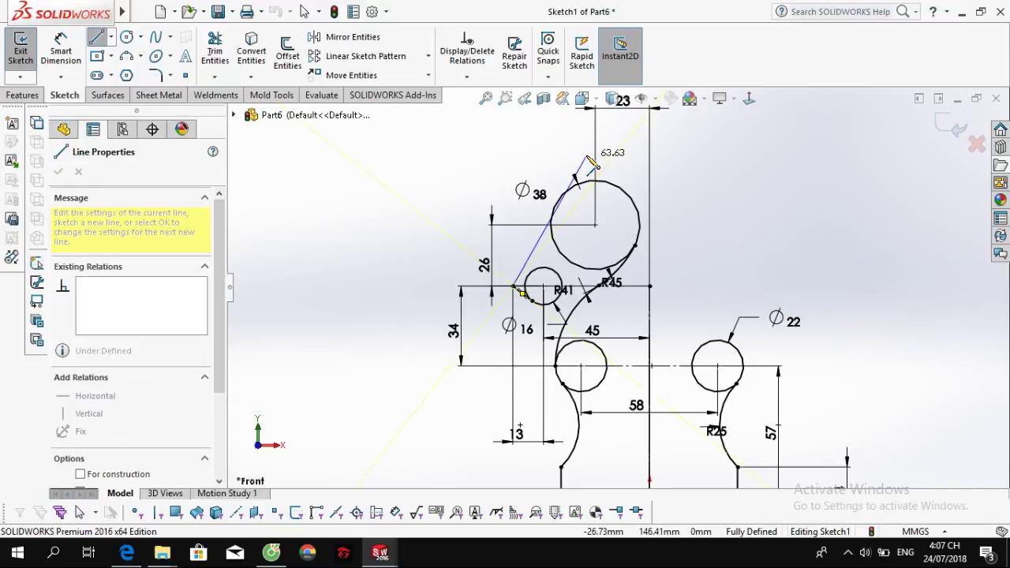
key("Escape")
left_click(568, 194)
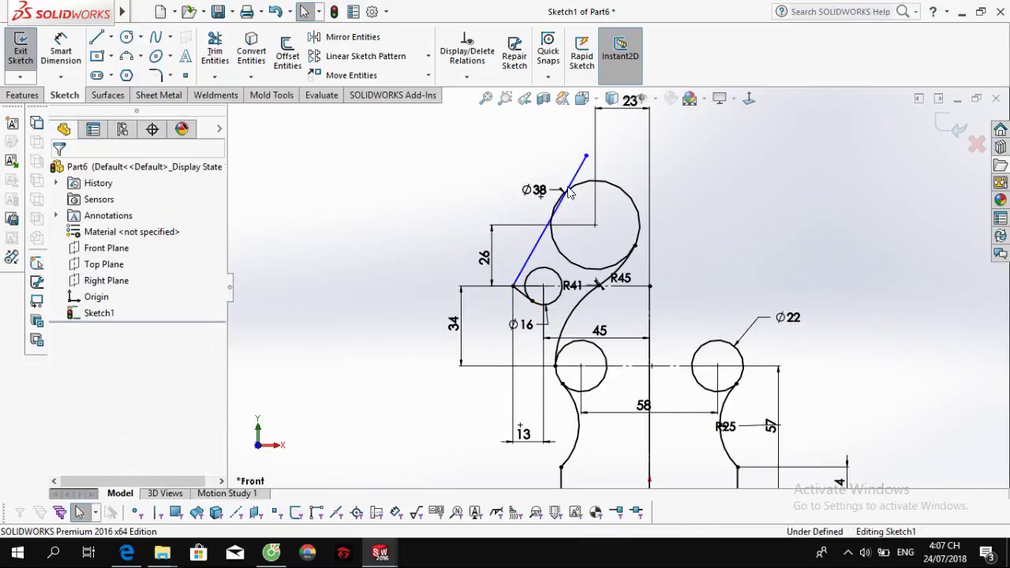
left_click(565, 192, "ctrl")
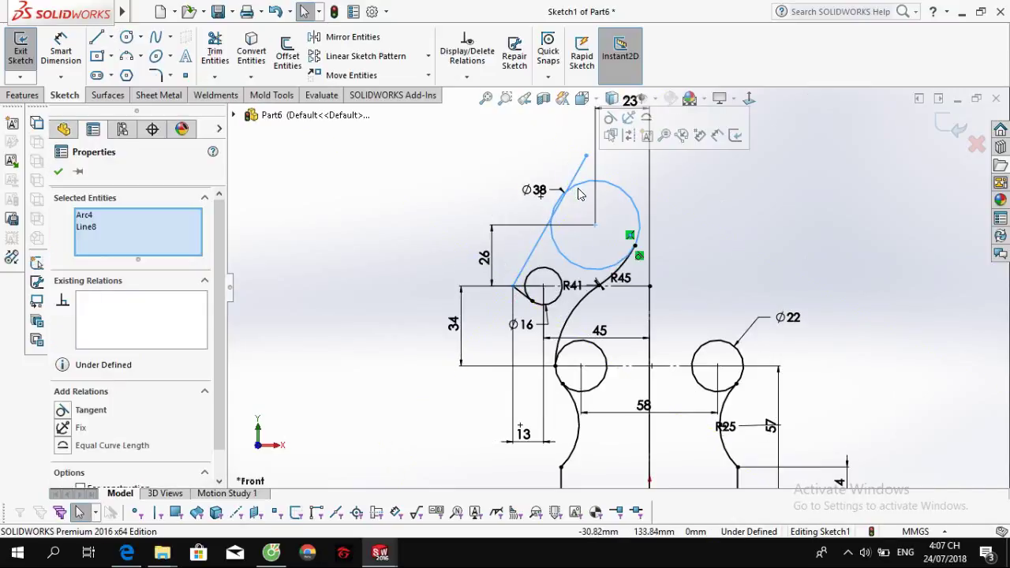
left_click(610, 118)
left_click(552, 147)
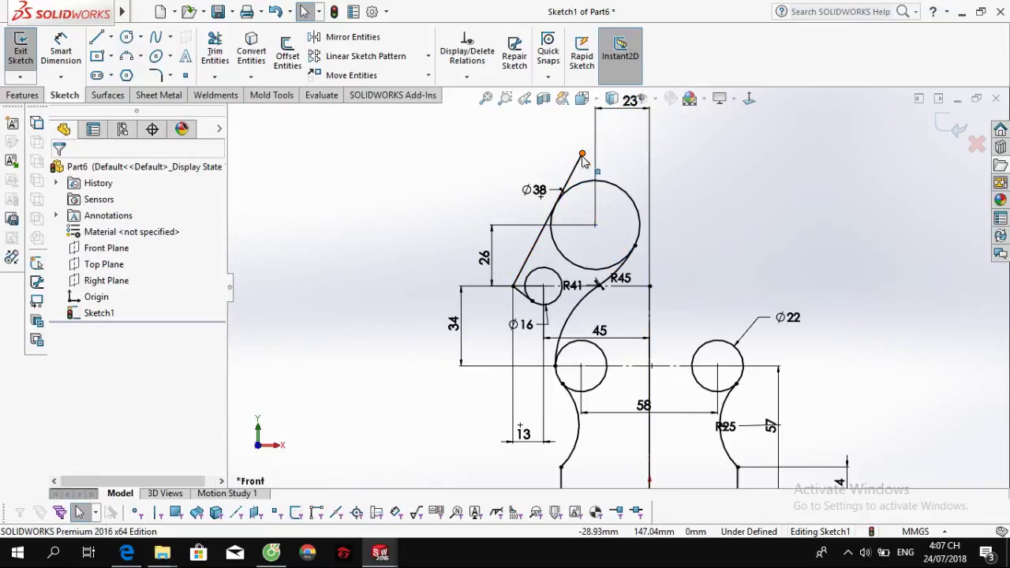
left_click(581, 154)
left_click(713, 201)
key("alt+Tab")
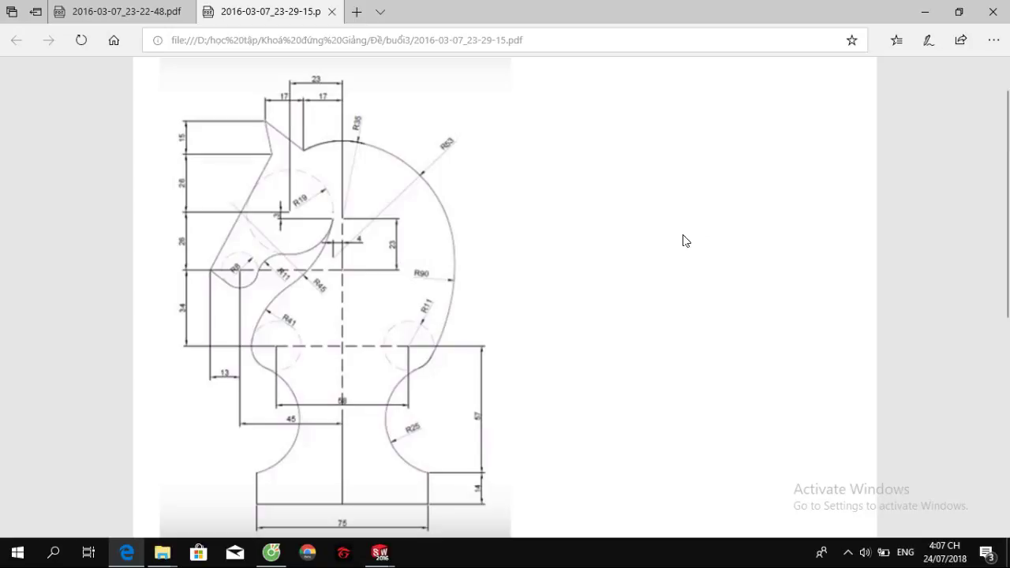
Dimension the slanted line's top endpoint 26 mm vertically above the Ø38 circle's centre.
key("alt+Tab")
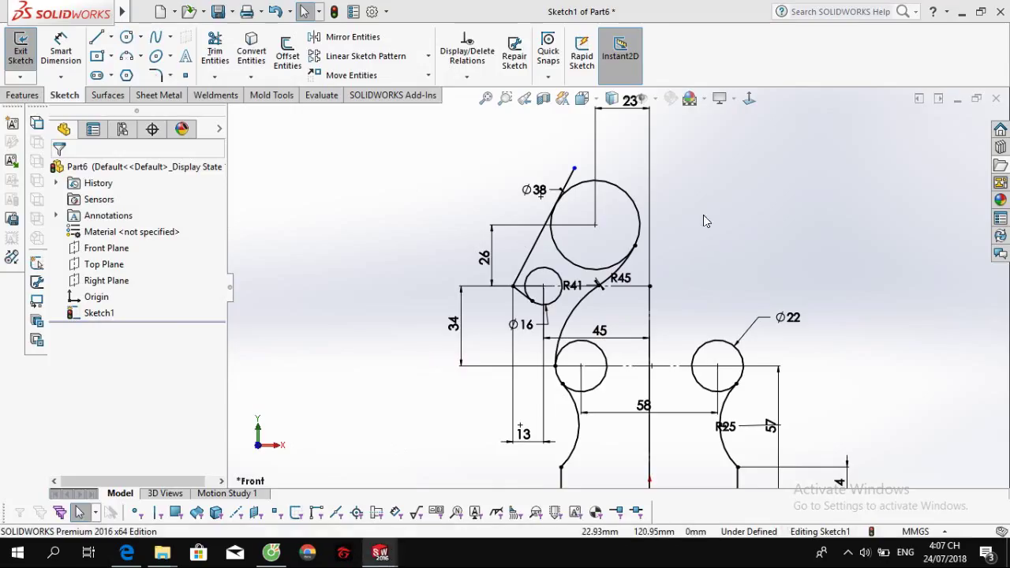
left_click(594, 226)
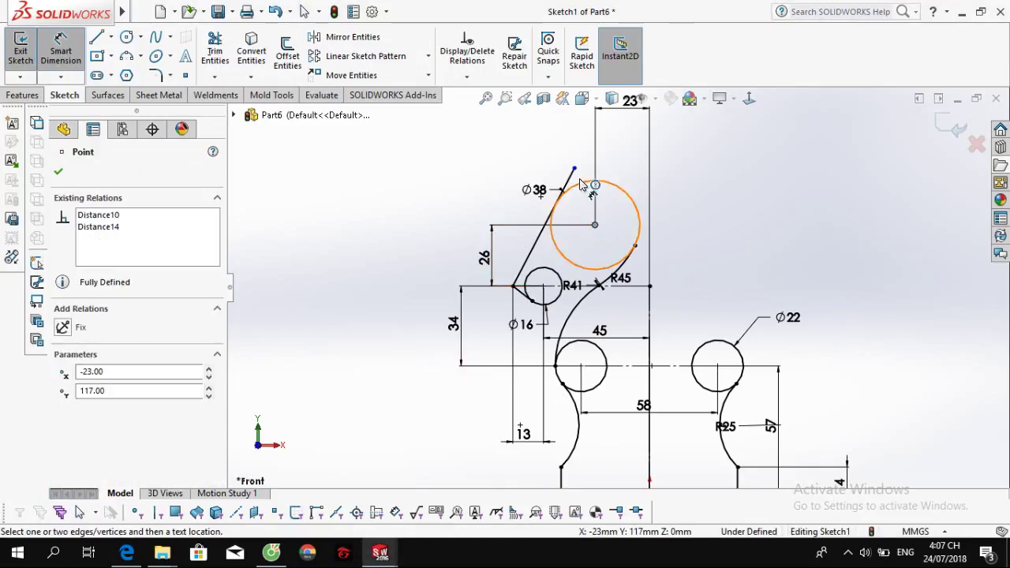
left_click(574, 170)
left_click(484, 177)
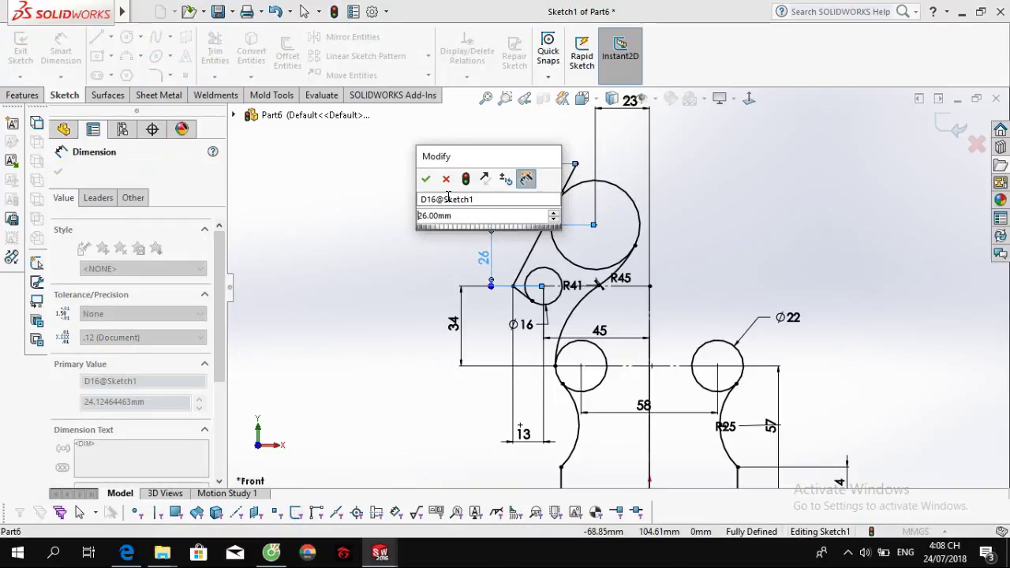
left_click(424, 180)
left_click(767, 237)
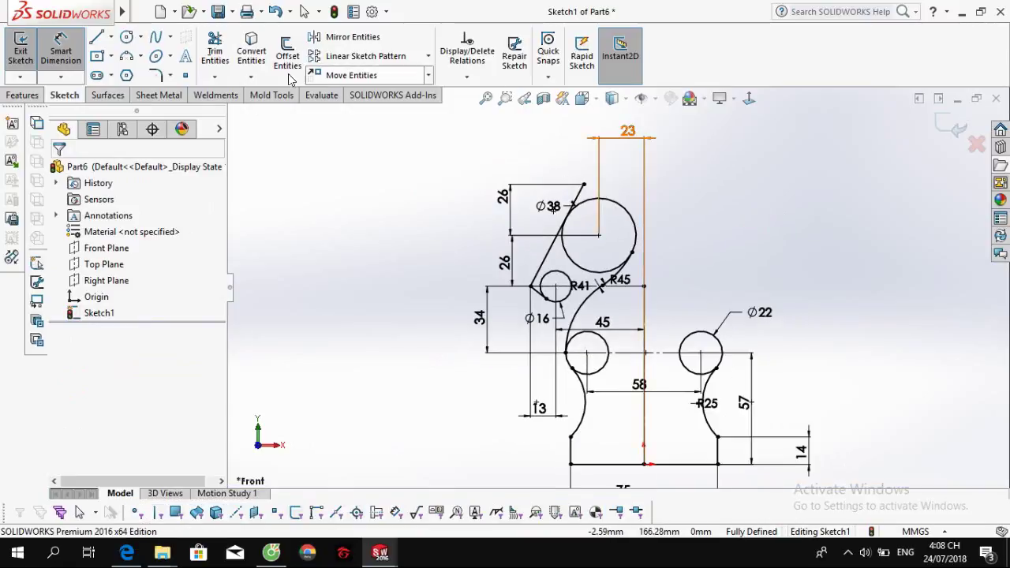
Switch to the sketch Point tool and compare the sketch with the reference drawing.
left_click(185, 75)
scroll(598, 146, "down", 3)
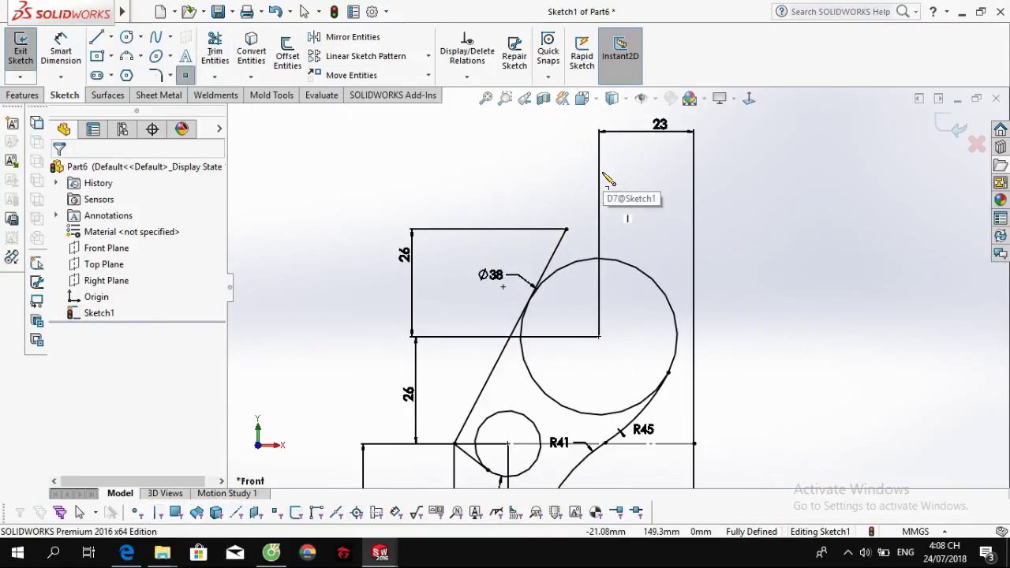
key("alt+Tab")
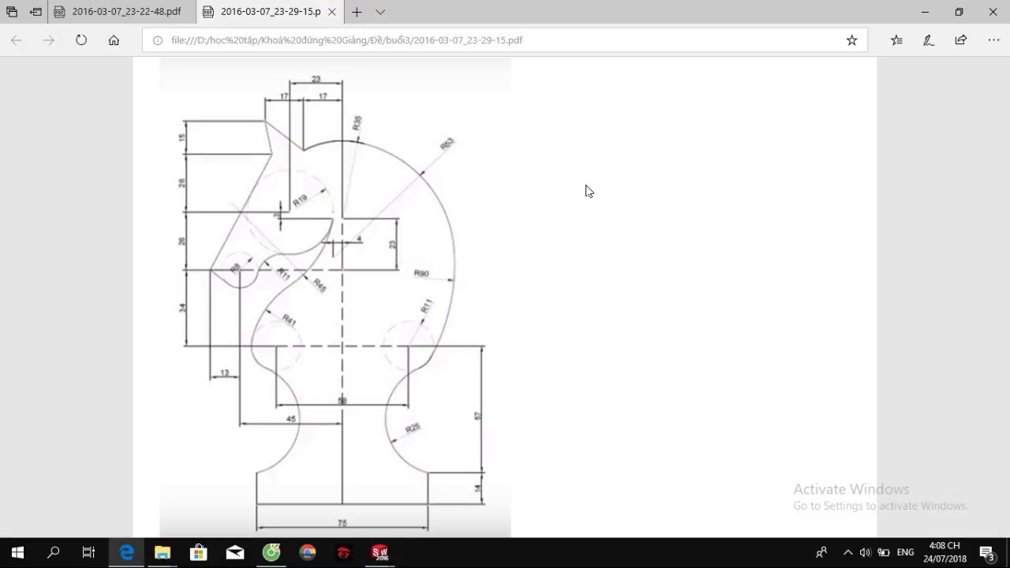
key("alt+Tab")
Place two ear points above the slanted line and make them horizontal.
left_click(628, 230)
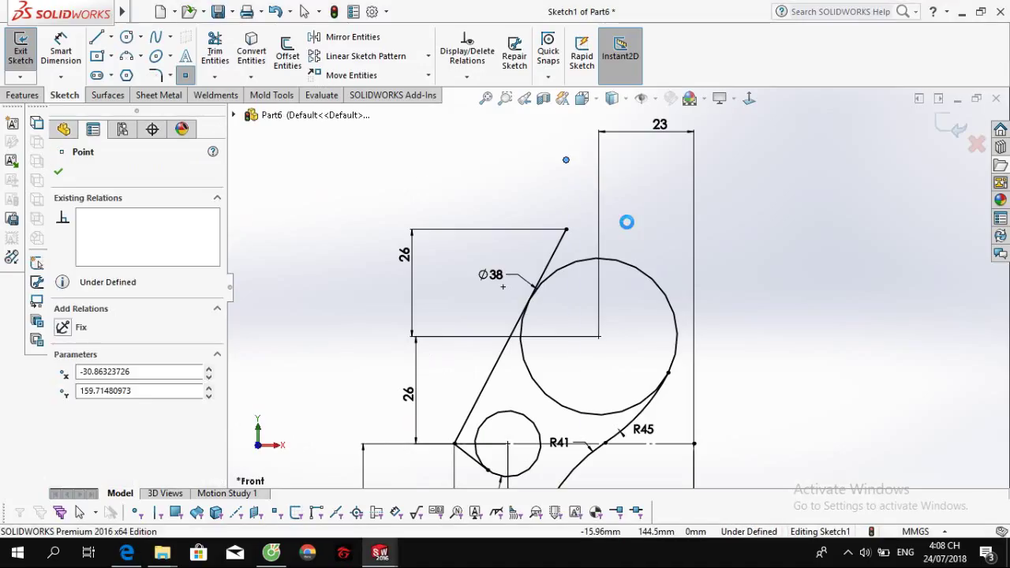
key("Escape")
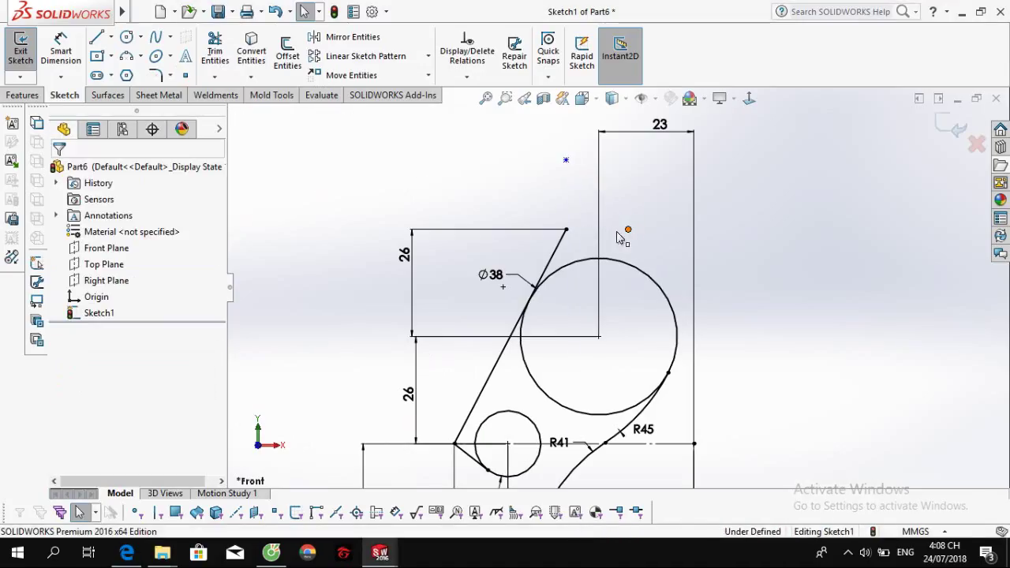
left_click(628, 230)
left_click(565, 230, "ctrl")
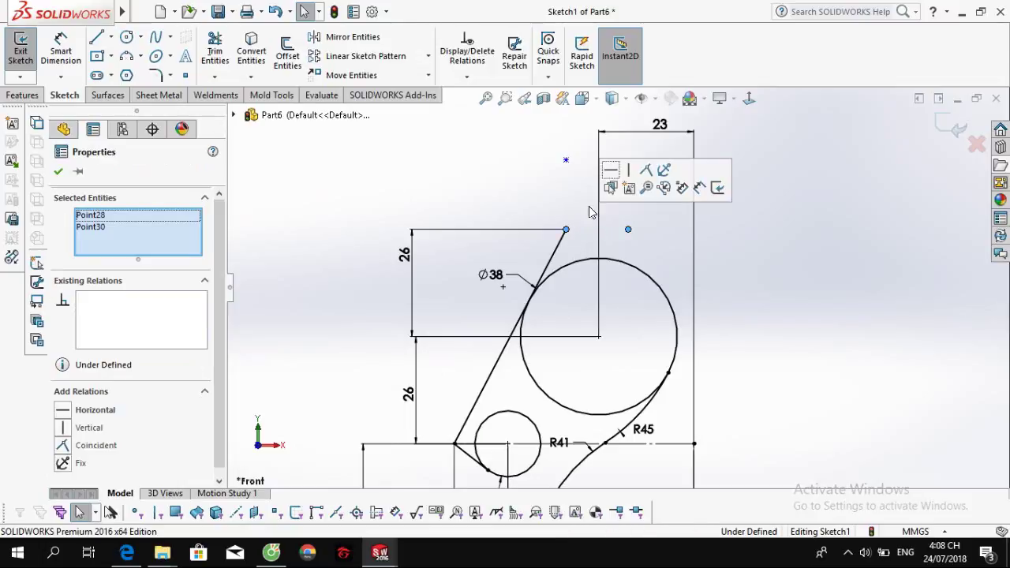
left_click(610, 170)
left_click(793, 256)
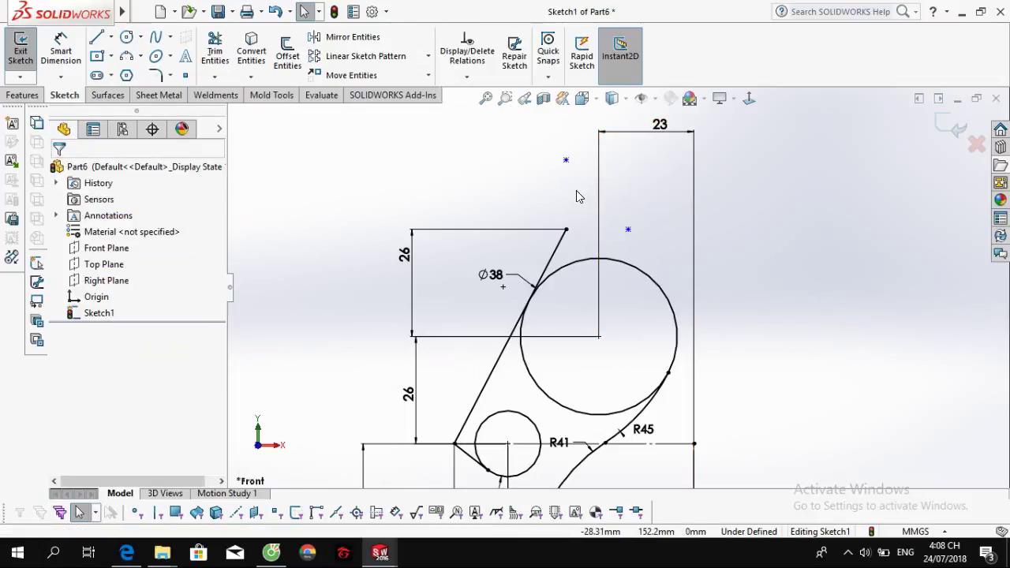
Dimension the right ear point 17 mm from the right vertical edge.
right_click_drag(912, 247, 848, 184)
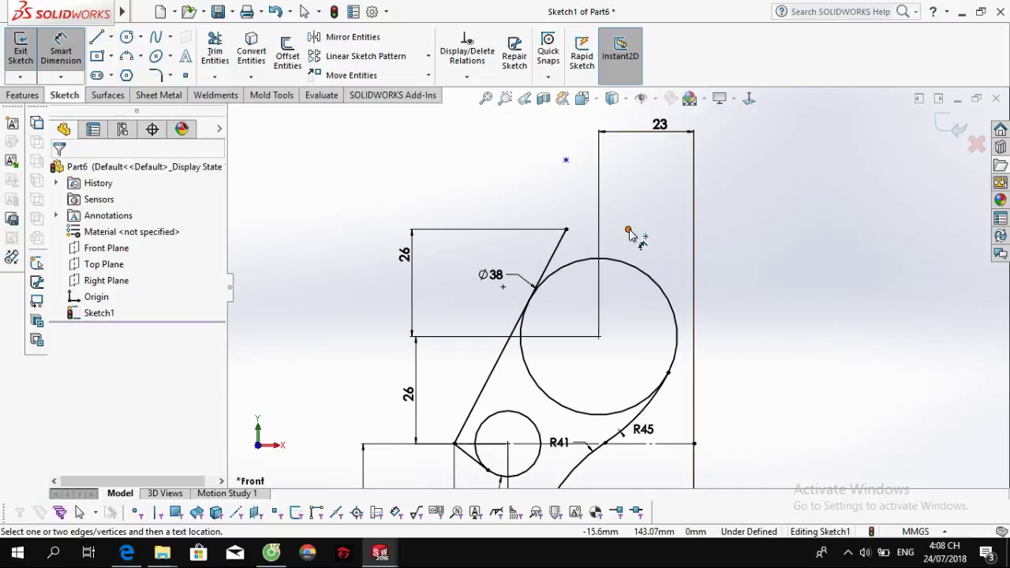
left_click(628, 231)
left_click(693, 444)
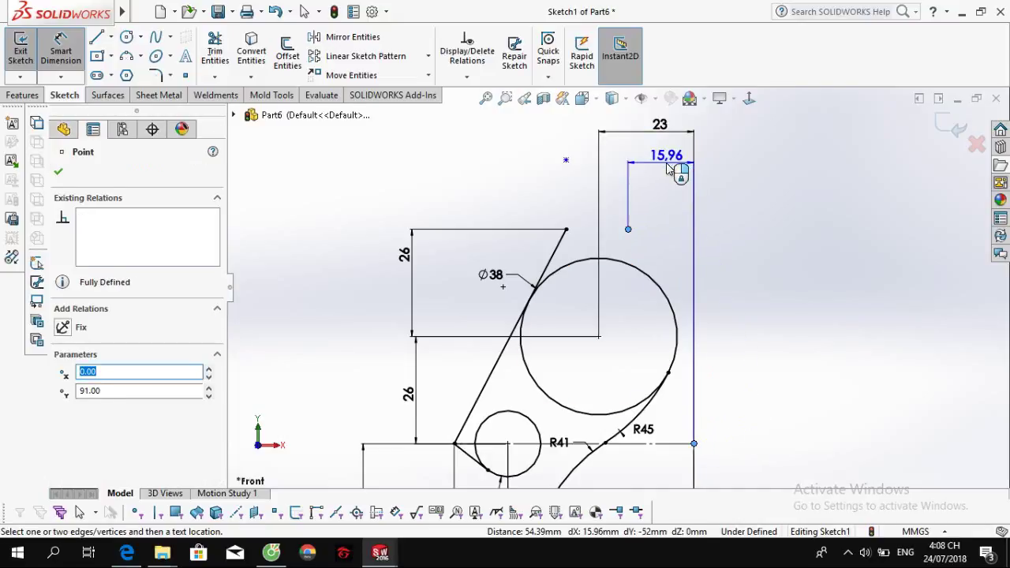
left_click(666, 162)
type("17")
key("Return")
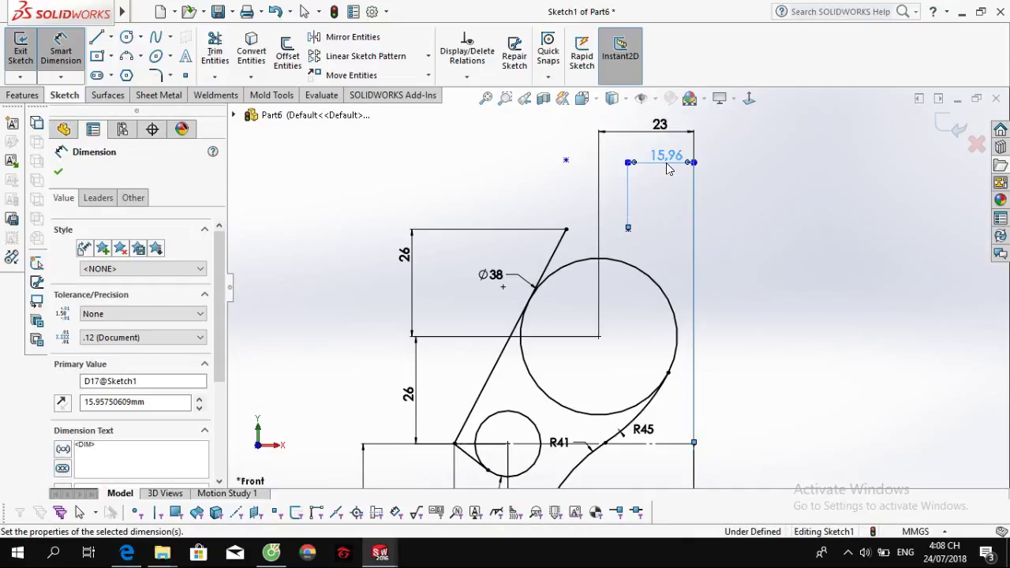
Space the ear points 17 mm apart and set them 15 mm above the slanted line's top.
left_click(566, 160)
left_click(623, 162)
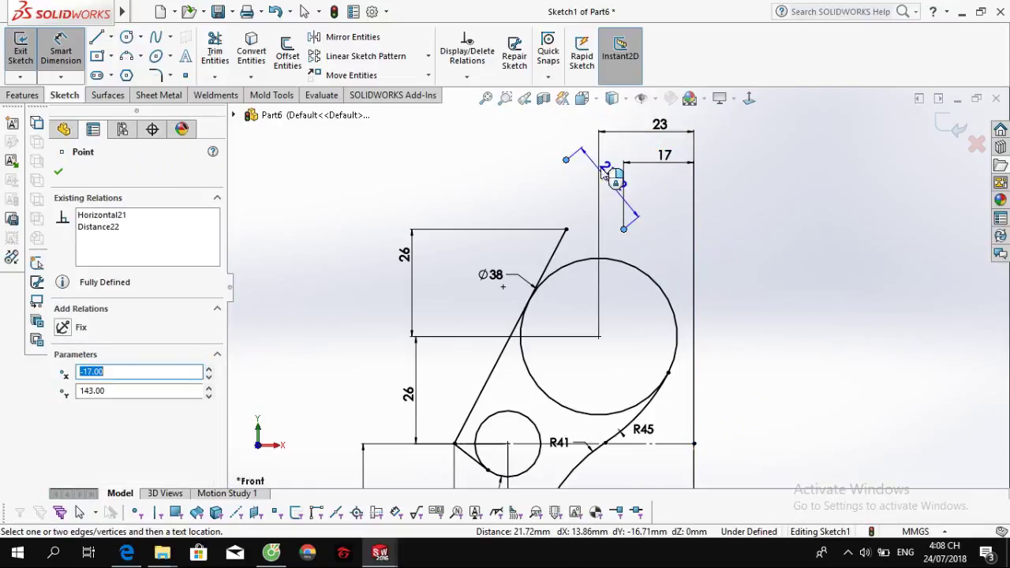
left_click(596, 155)
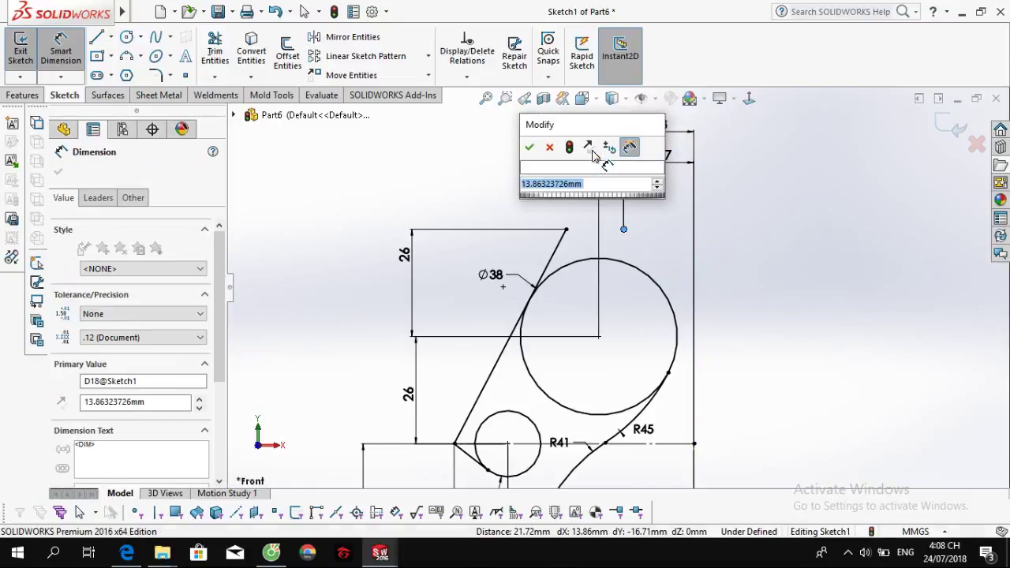
type("17")
key("Return")
left_click(566, 230)
left_click(553, 160)
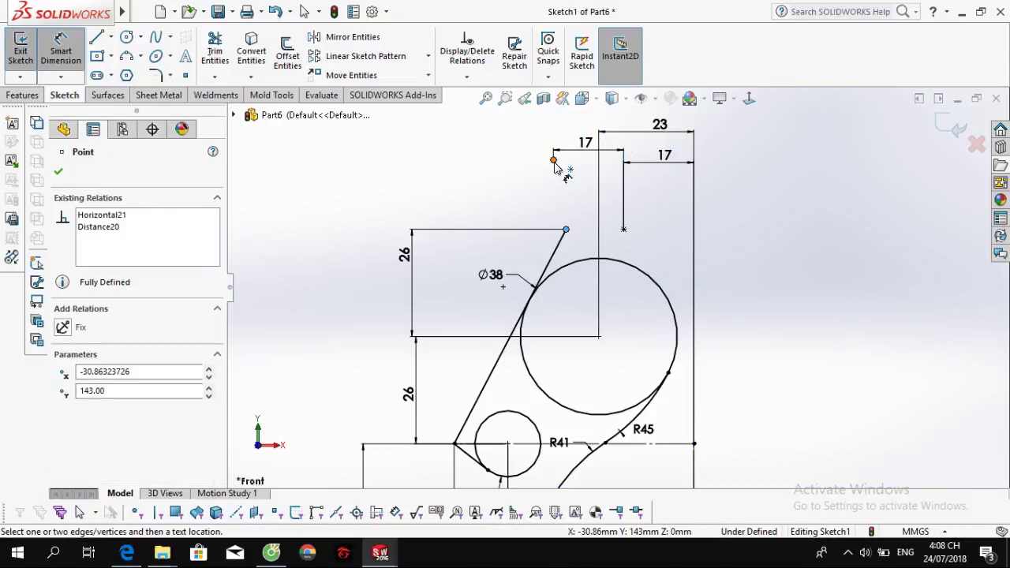
left_click(414, 207)
type("15")
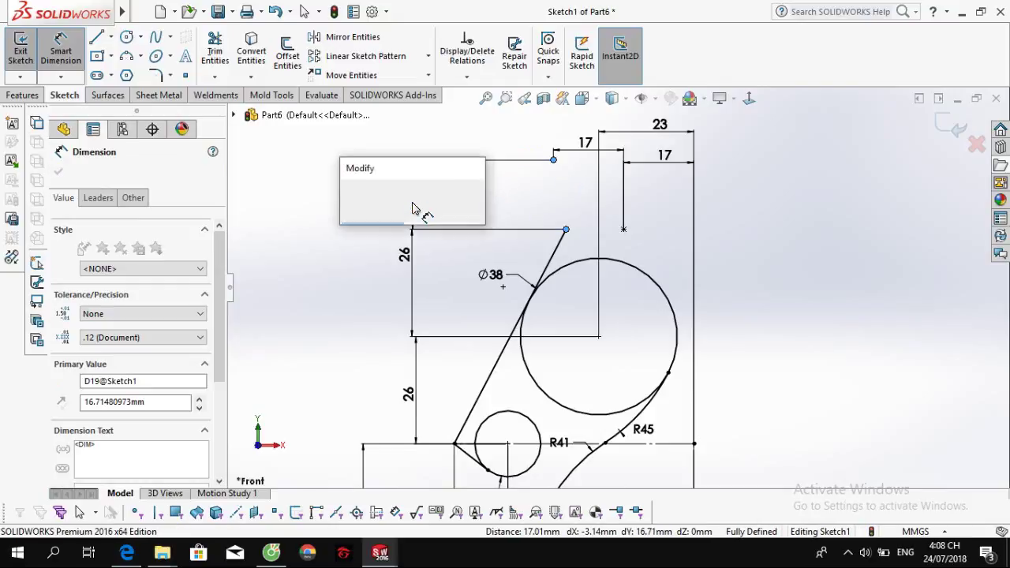
key("Return")
key("Escape")
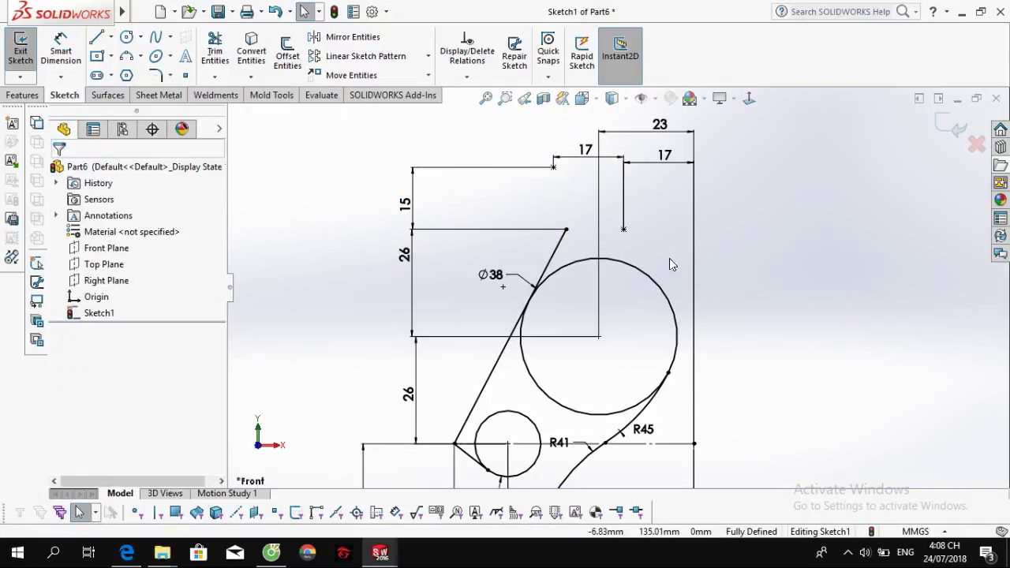
Draw lines from the slanted line's top up to the left ear point, then down to the right ear point.
key("l")
left_click(565, 230)
left_click(553, 167)
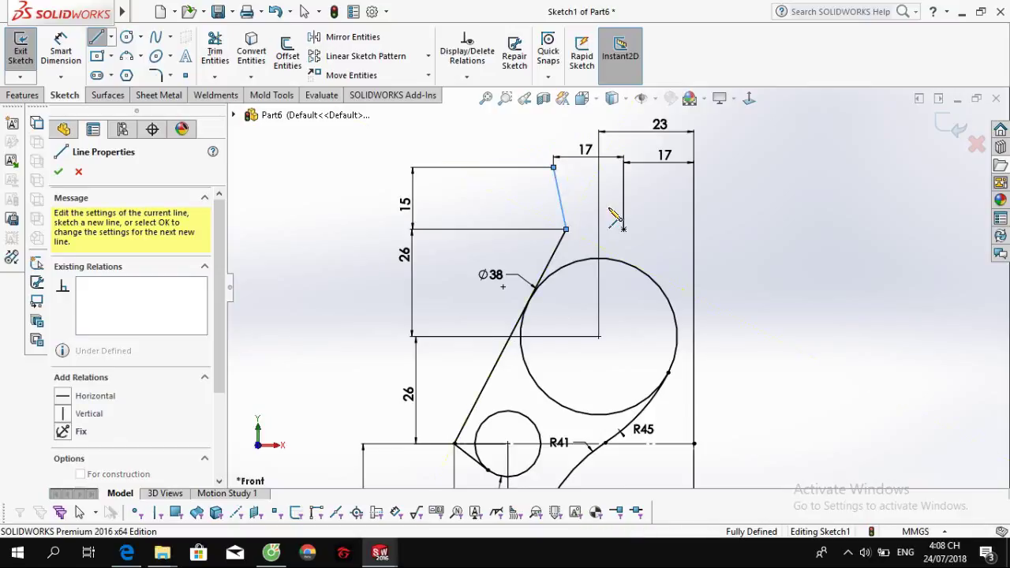
left_click(623, 229)
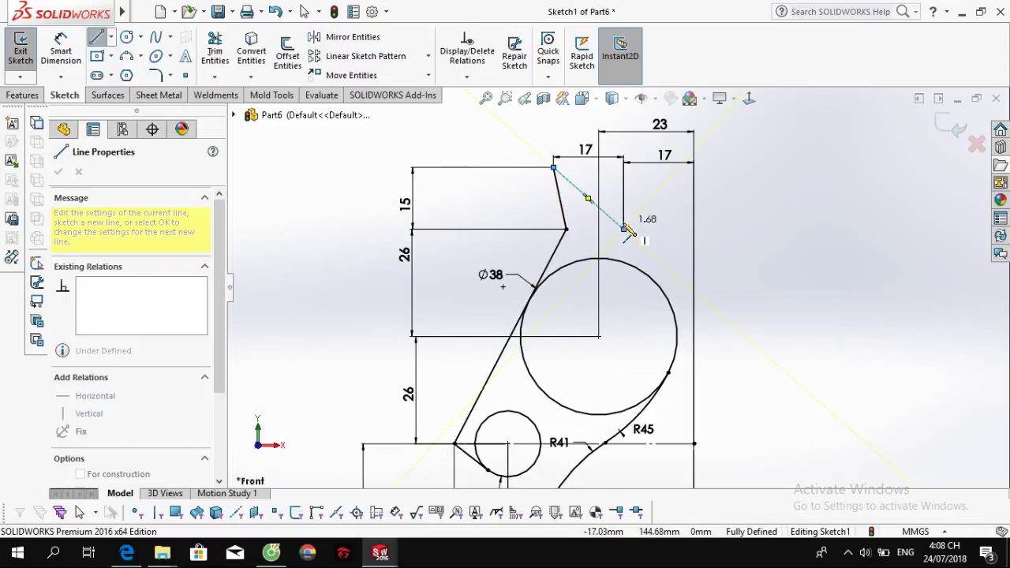
key("Escape")
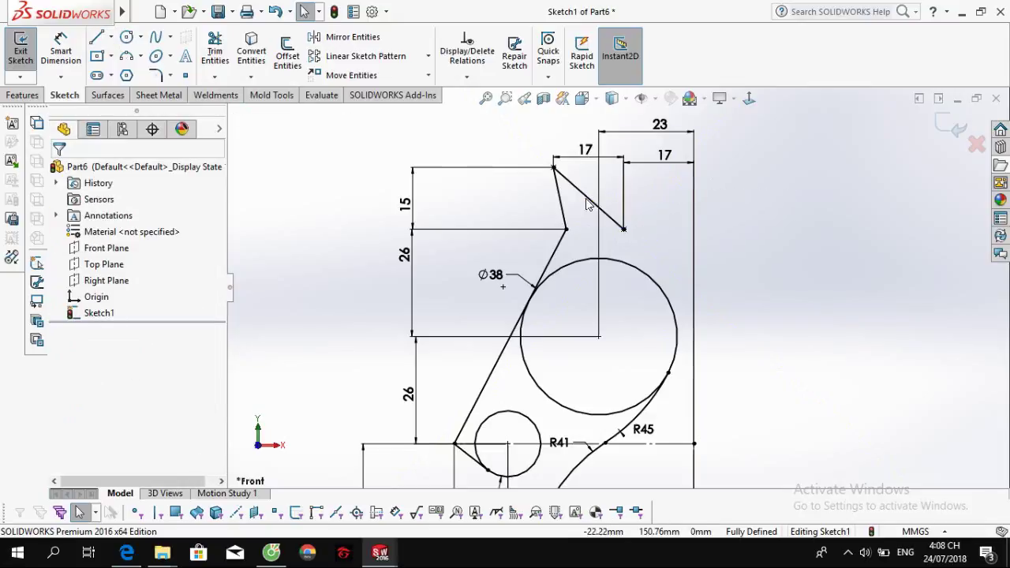
key("a")
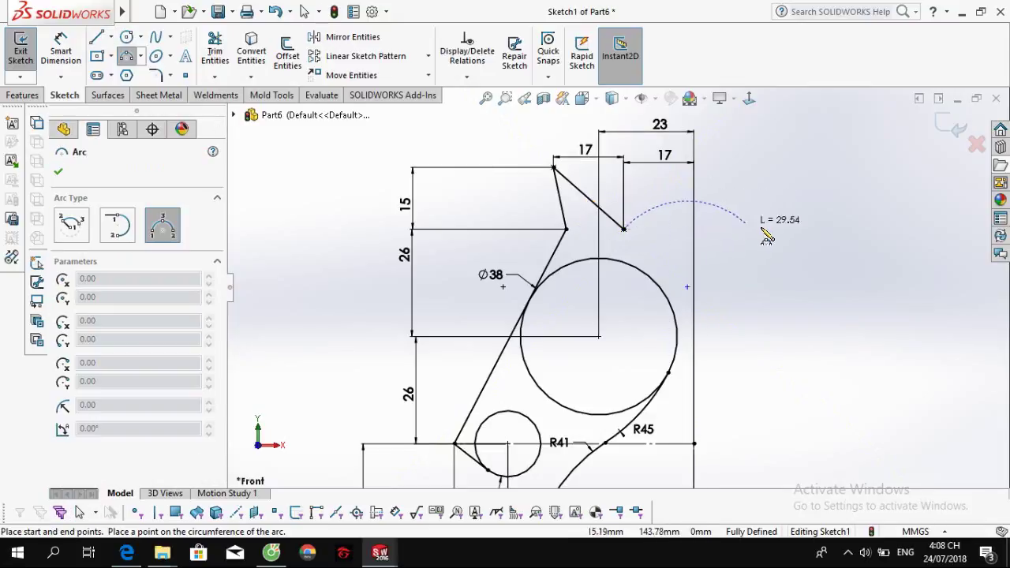
Draw three-point arcs over the head and down the back to the Ø22 circle.
left_click(821, 273)
scroll(828, 286, "up", 1)
left_click(801, 290)
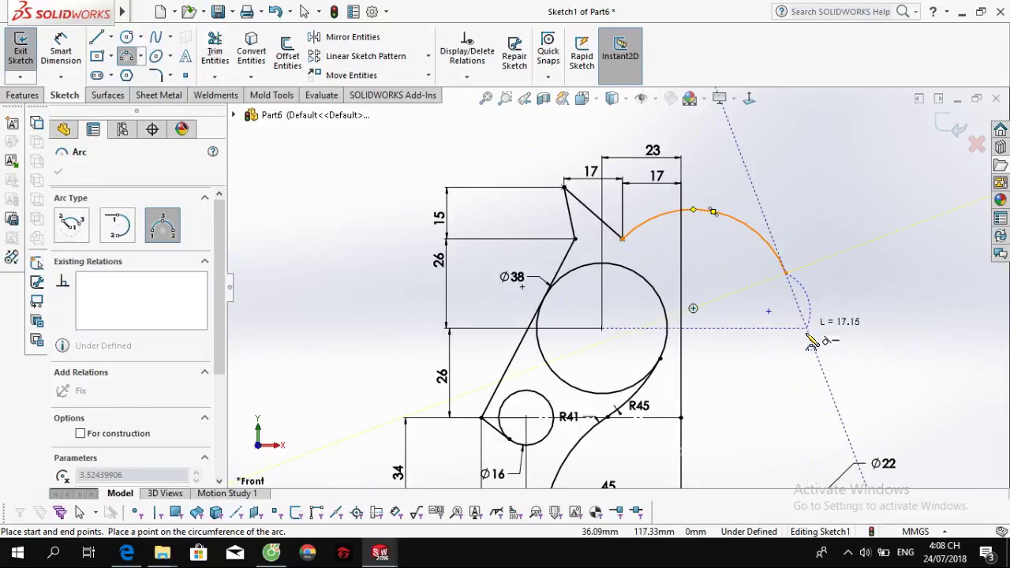
scroll(813, 348, "up", 2)
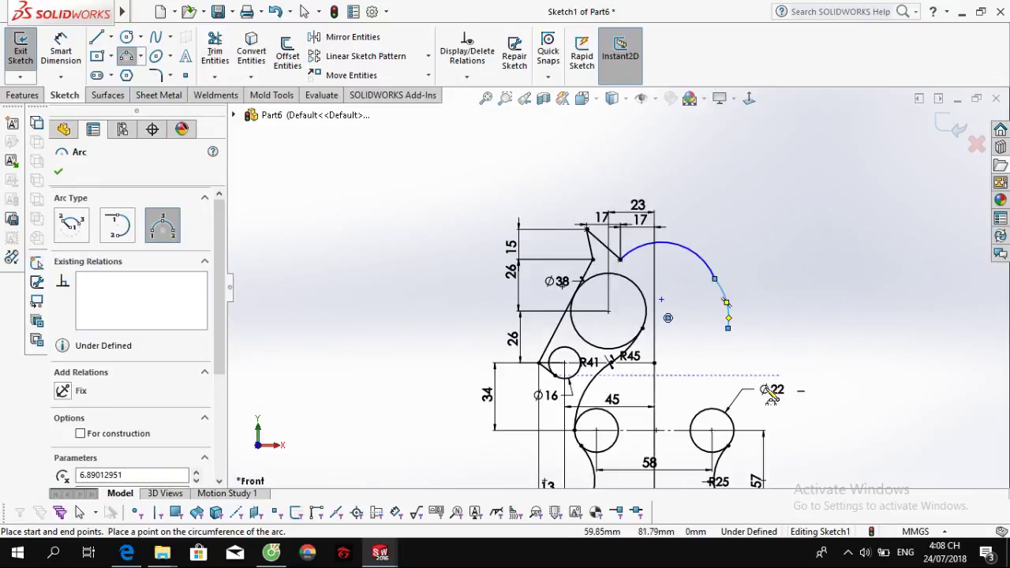
left_click(710, 321)
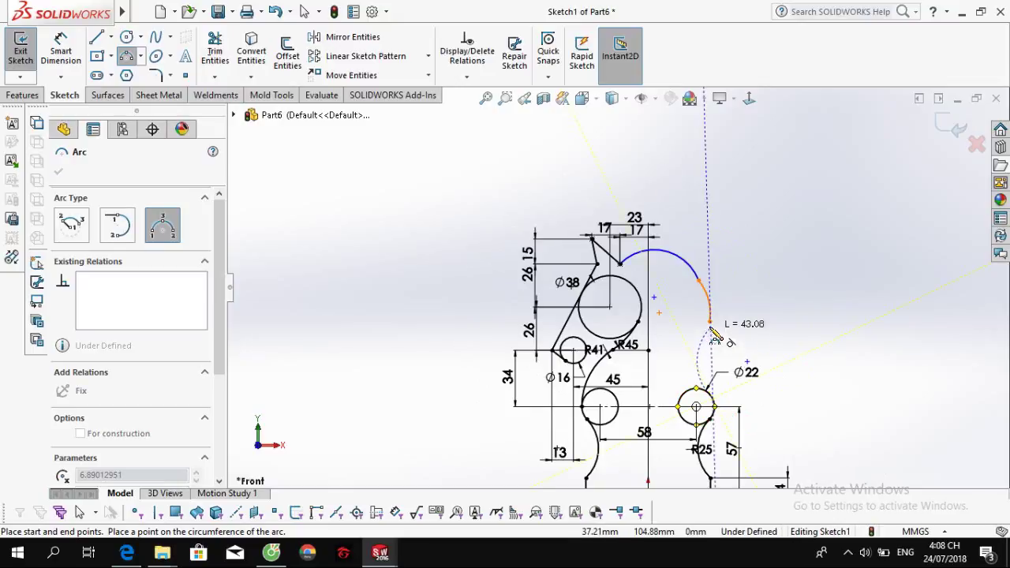
left_click(712, 398)
key("Escape")
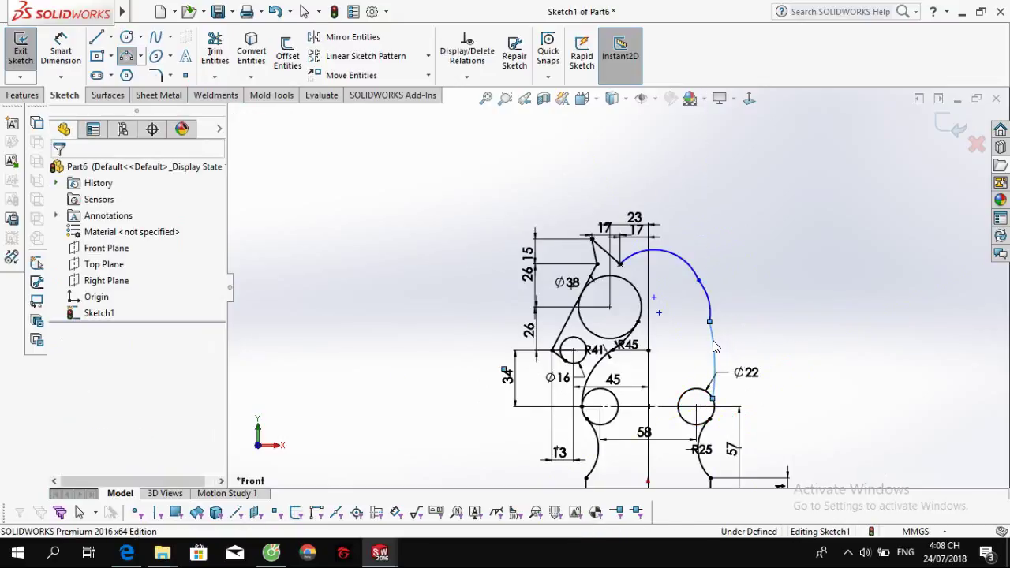
scroll(710, 468, "down", 2)
scroll(710, 468, "down", 2)
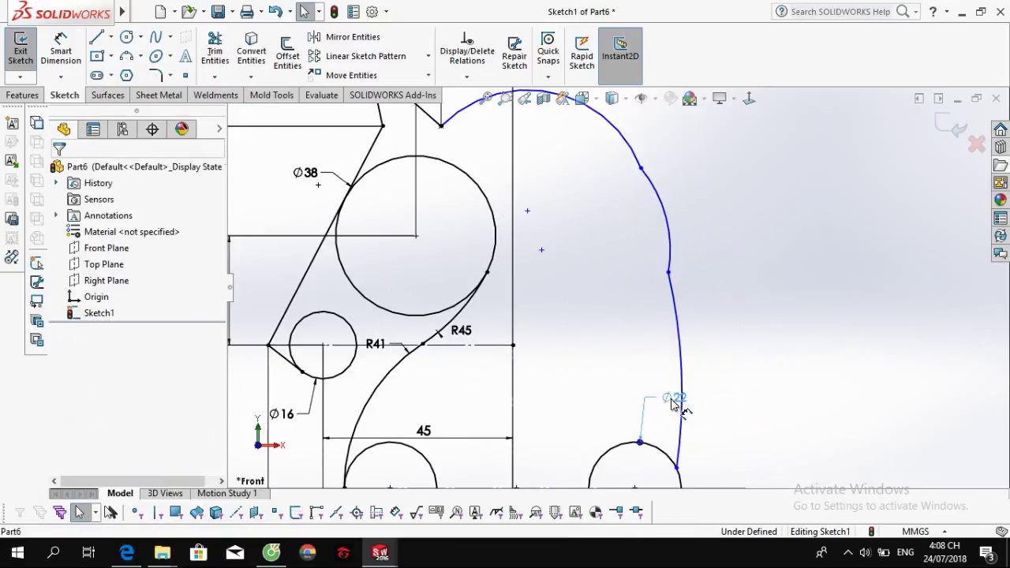
Move the Ø22 label aside and make the back arc tangent to the Ø22 circle.
left_click_drag(754, 406, 644, 390)
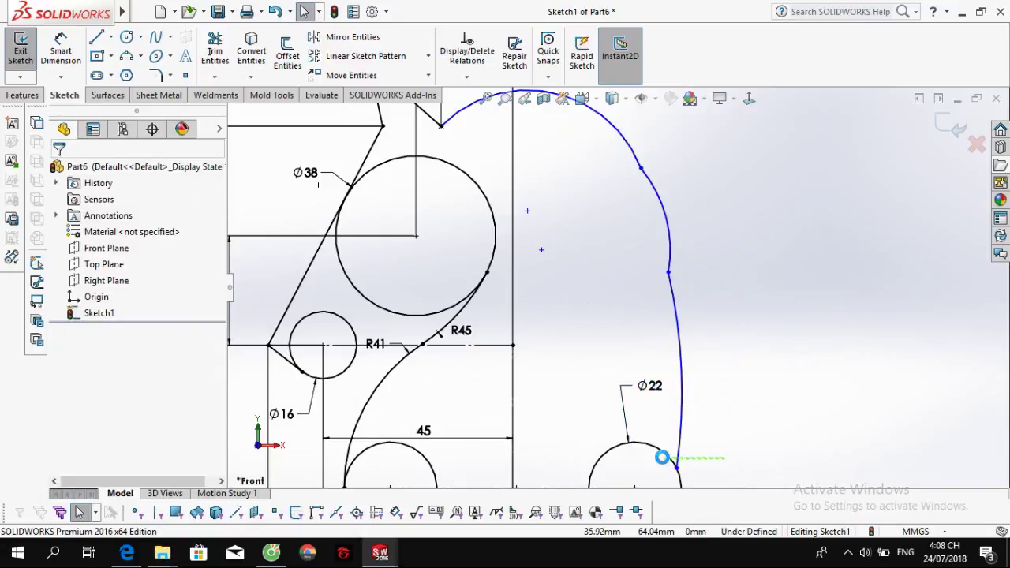
left_click_drag(661, 456, 667, 472)
left_click(720, 383)
left_click_drag(718, 284, 652, 246)
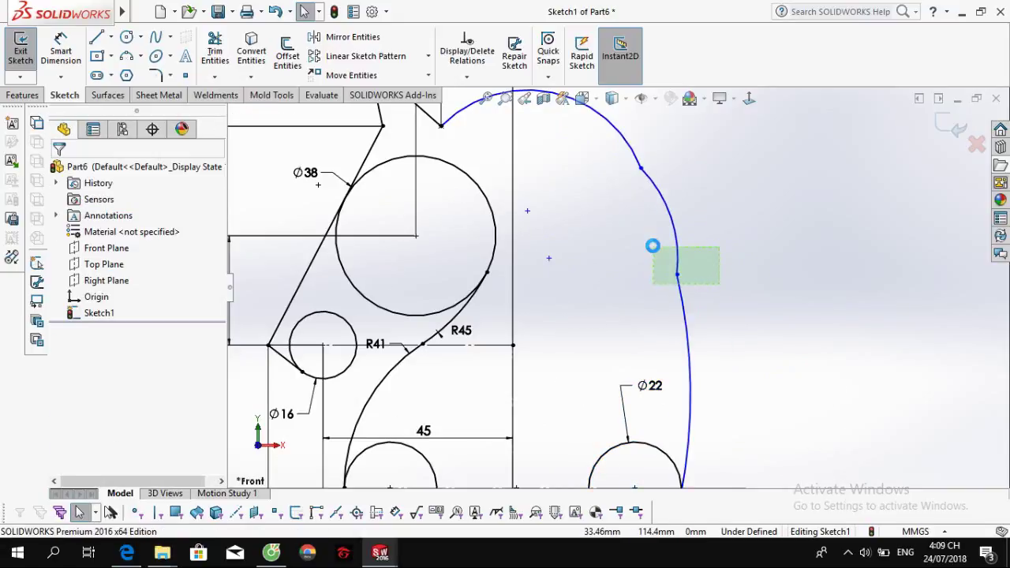
left_click(715, 173)
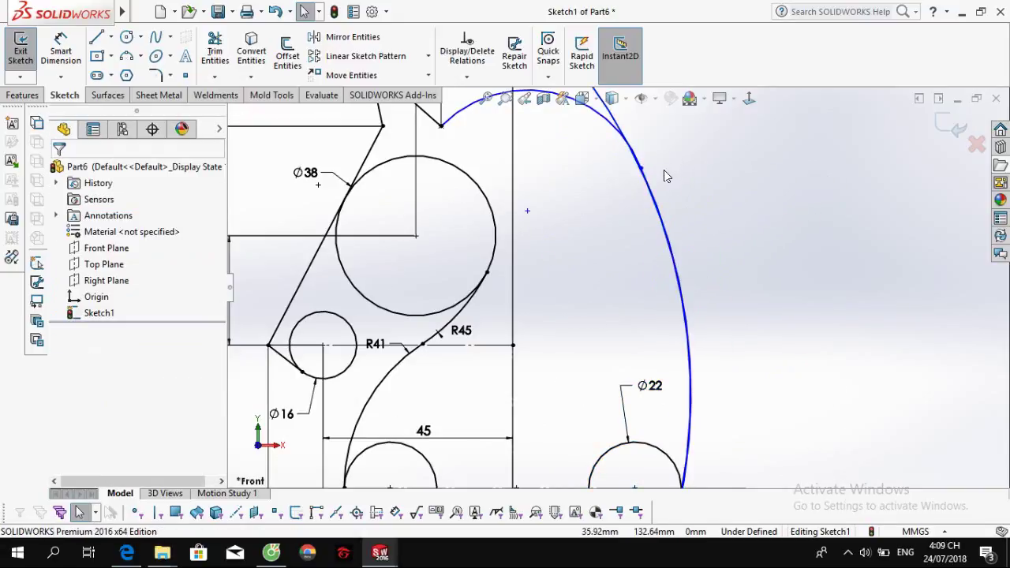
scroll(664, 169, "up", 3)
scroll(663, 169, "up", 2)
Drag the back arc's lower endpoint onto the Ø22 circle and reshape the oversized arc.
left_click(634, 307)
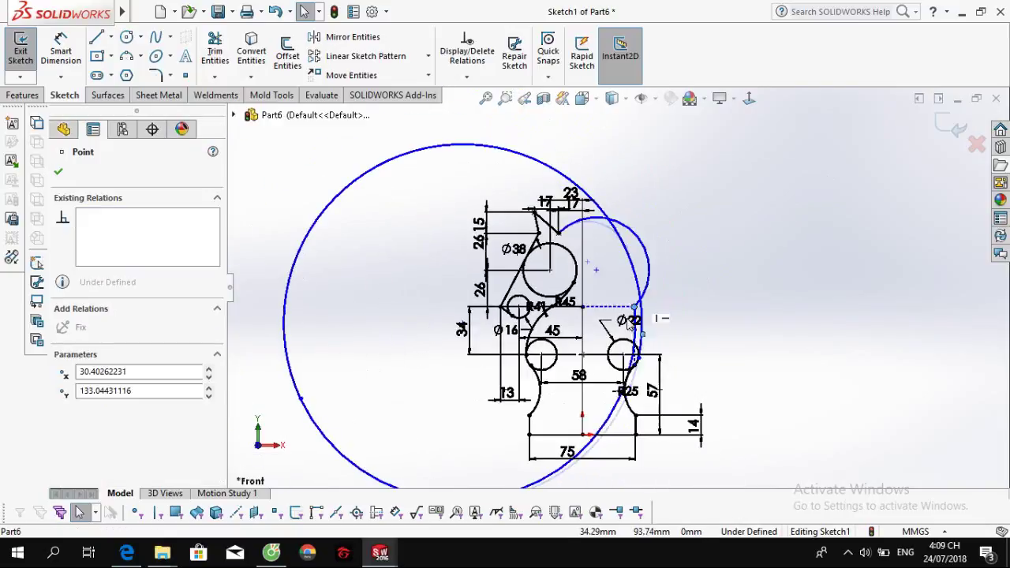
left_click_drag(634, 307, 558, 381)
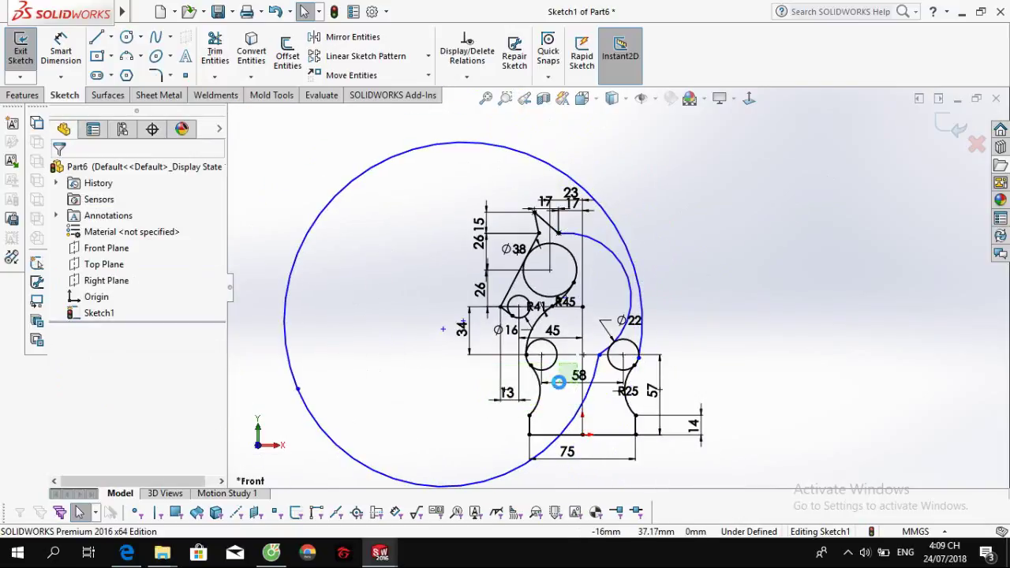
left_click(558, 382)
left_click(518, 355)
mouse_move(541, 453)
left_mouse_down()
mouse_move(495, 416)
mouse_move(599, 305)
mouse_move(625, 247)
left_mouse_up()
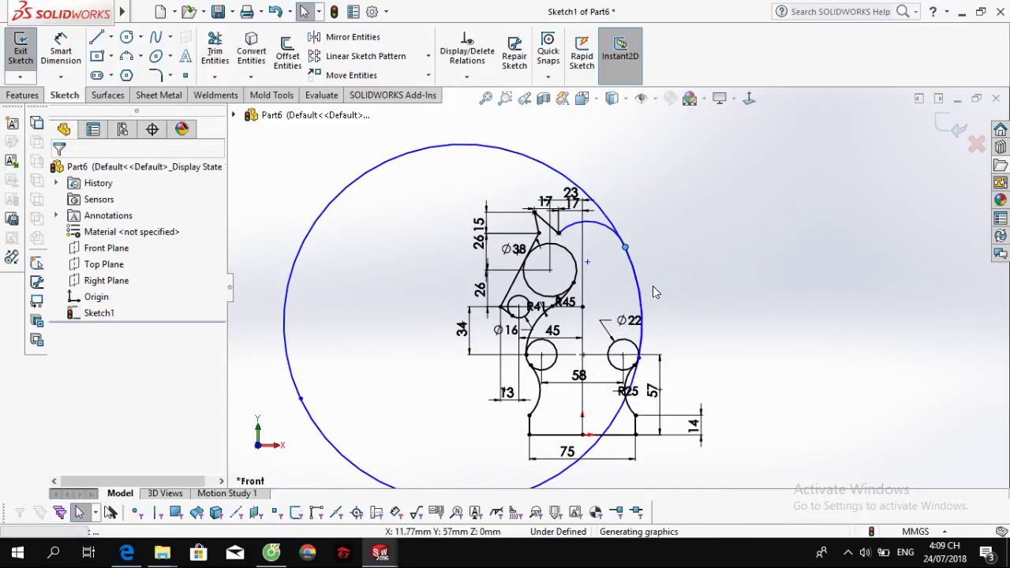
left_click(702, 302)
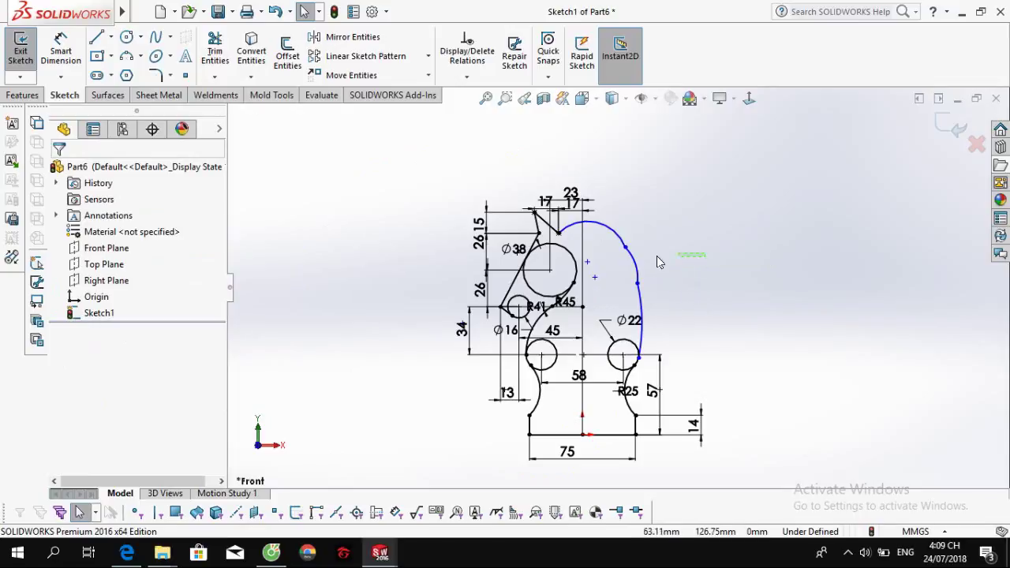
Make the two back arcs tangent and check them against the reference drawing.
left_click(611, 246, "ctrl")
left_click(677, 160)
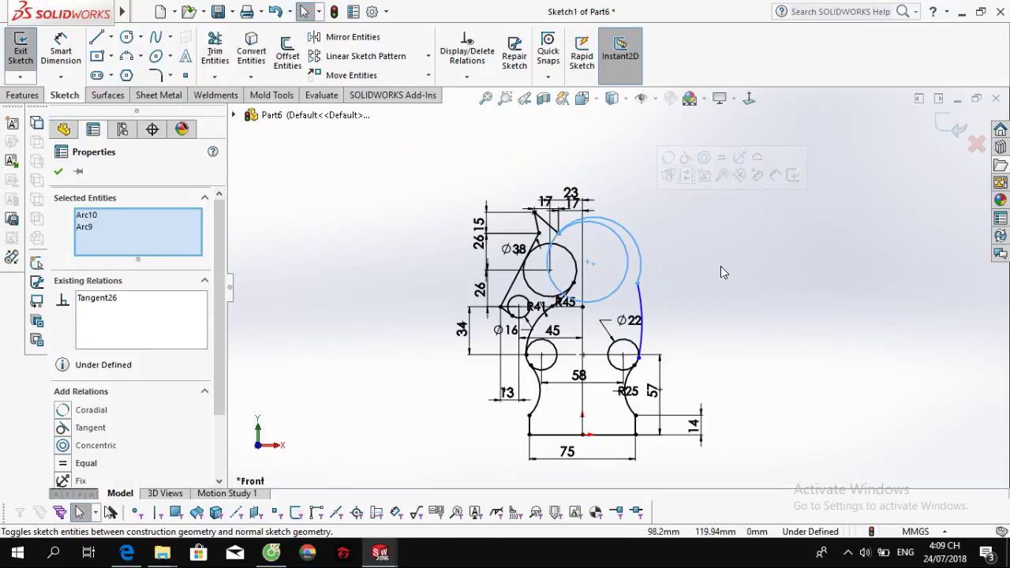
left_click(720, 266)
left_click(720, 266)
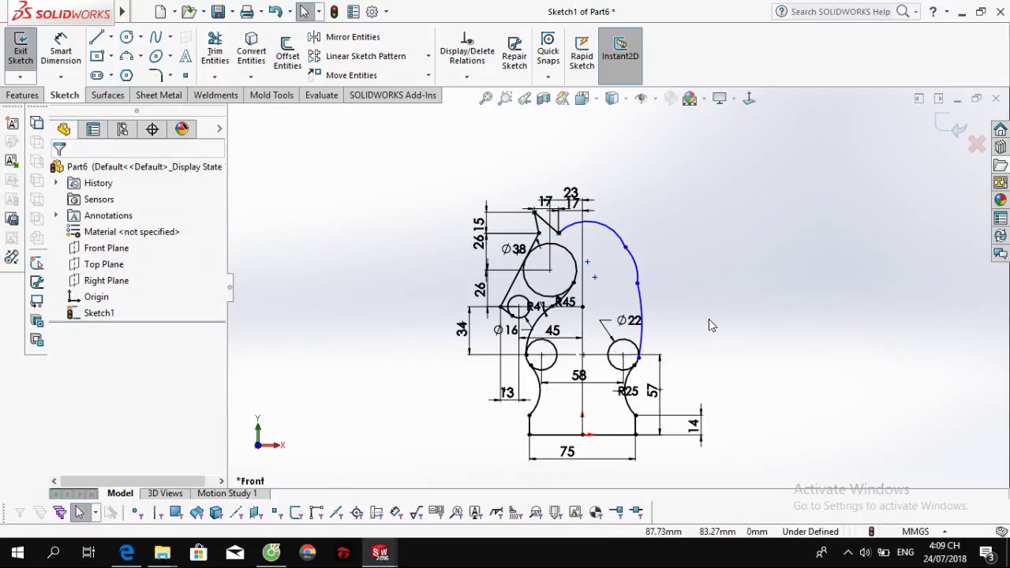
key("alt+Tab")
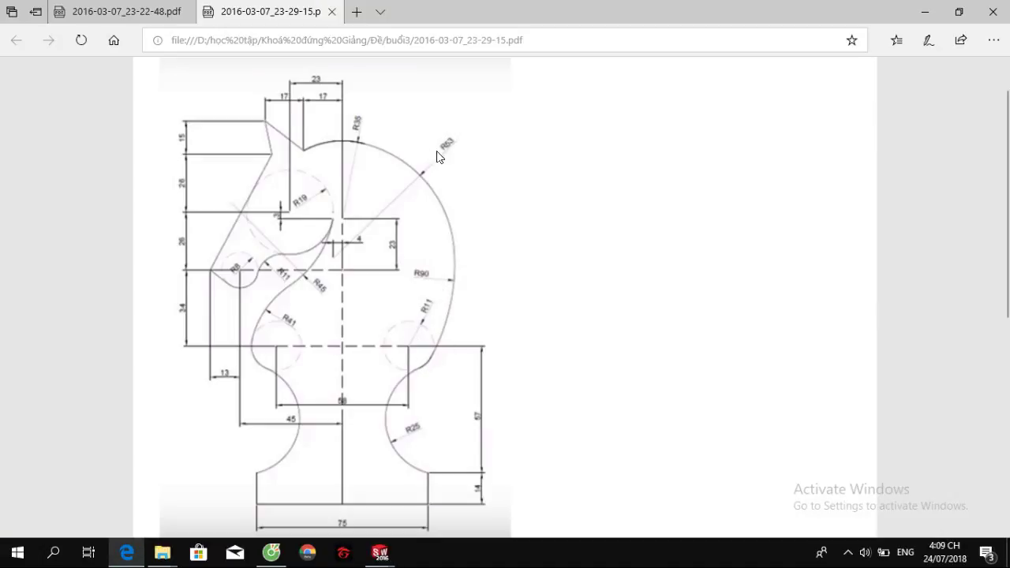
key("alt+Tab")
Give the lower back arc radius R90 and the middle back arc R53.
left_click(637, 282)
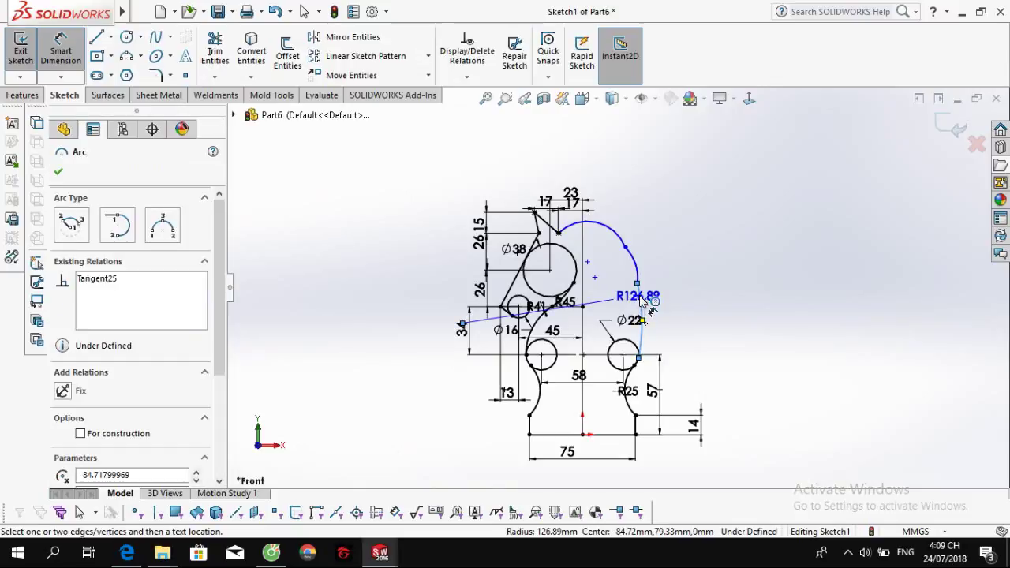
left_click(700, 312)
type("9055132mm")
key("Return")
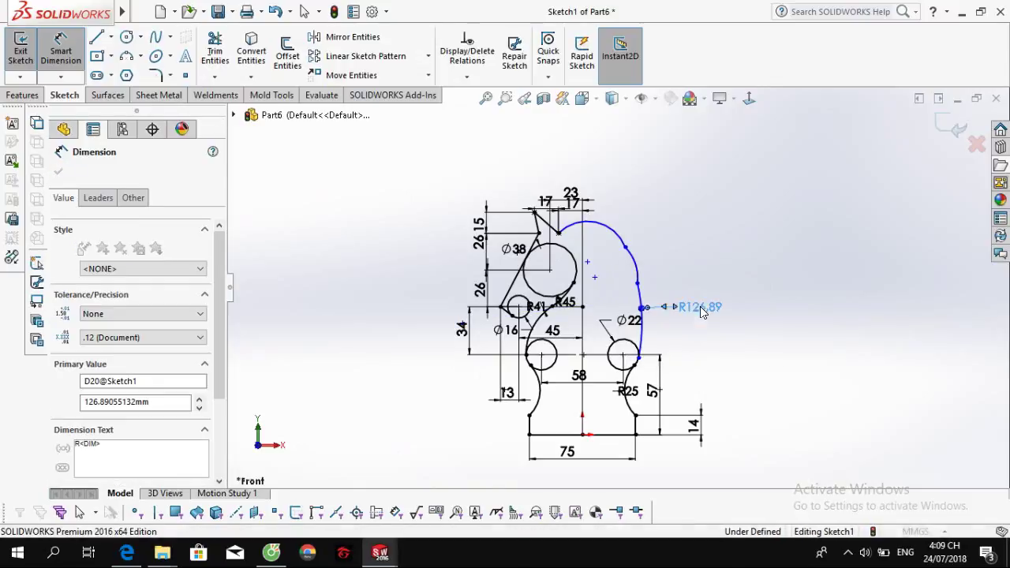
left_click(643, 269)
left_click(686, 274)
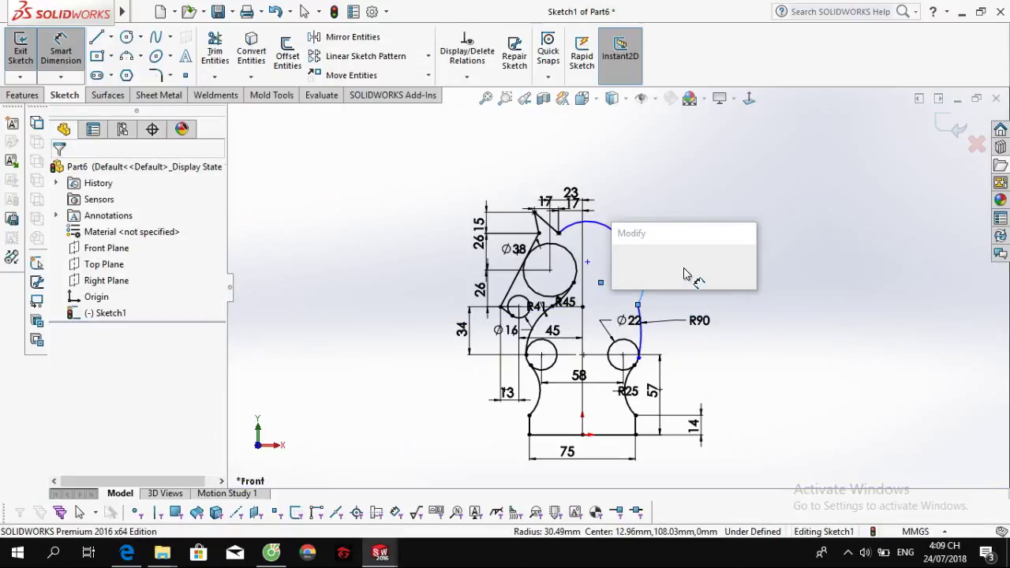
type("53")
key("Return")
key("Escape")
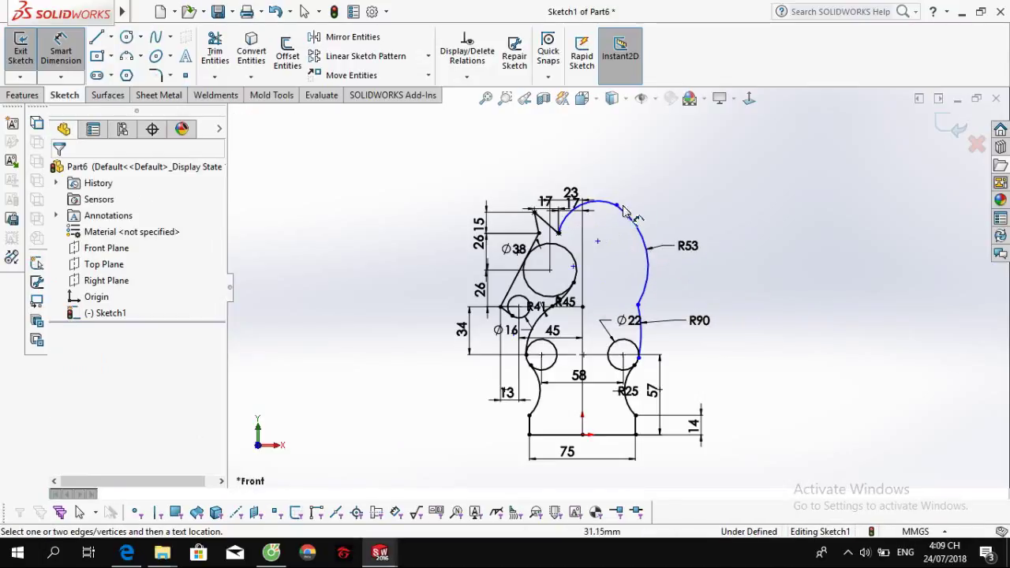
Give the top back arc radius R35.
left_click(623, 204)
left_click(627, 175)
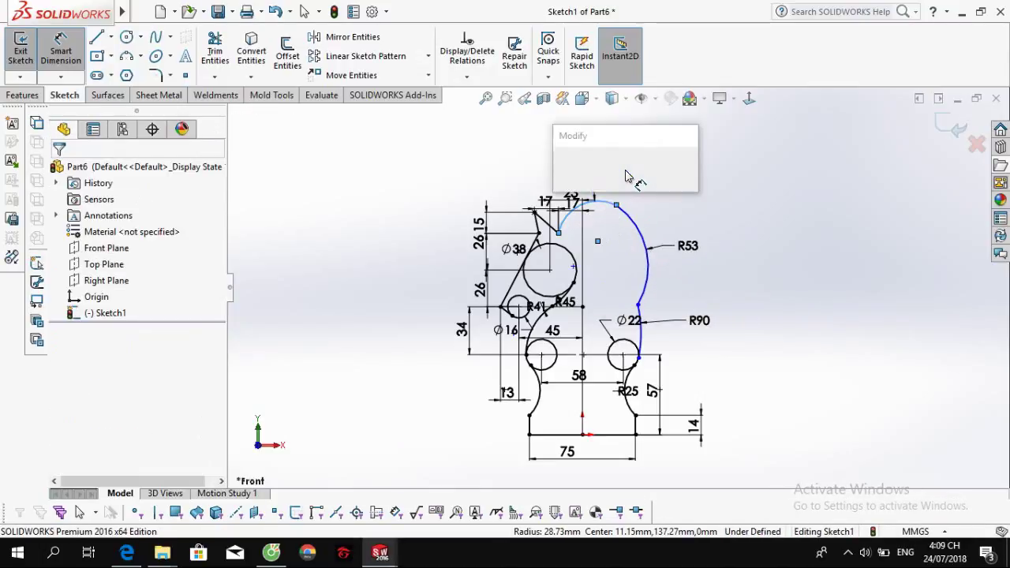
key("Return")
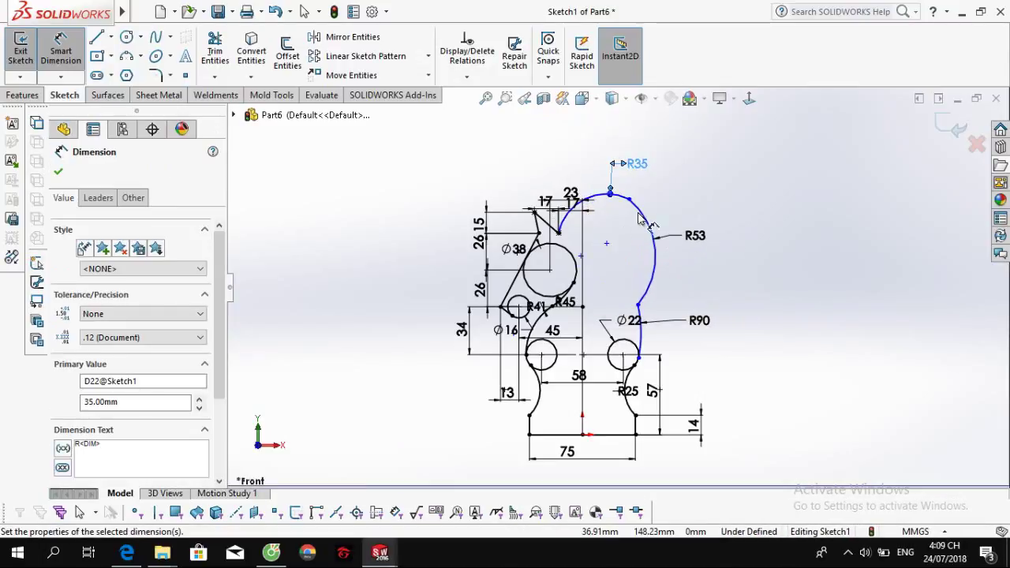
key("Escape")
scroll(635, 232, "down", 2)
left_click(622, 215)
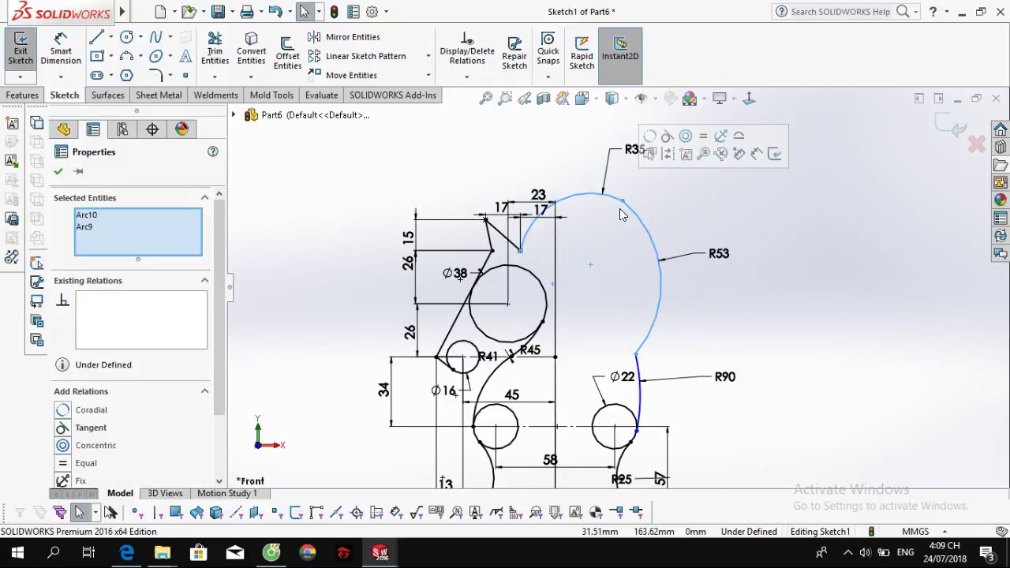
Make the R35 and R53 arcs tangent, undoing the R53–R90 tangency that looped the curve.
left_click(666, 135)
left_click(661, 367)
left_click_drag(659, 362, 615, 341)
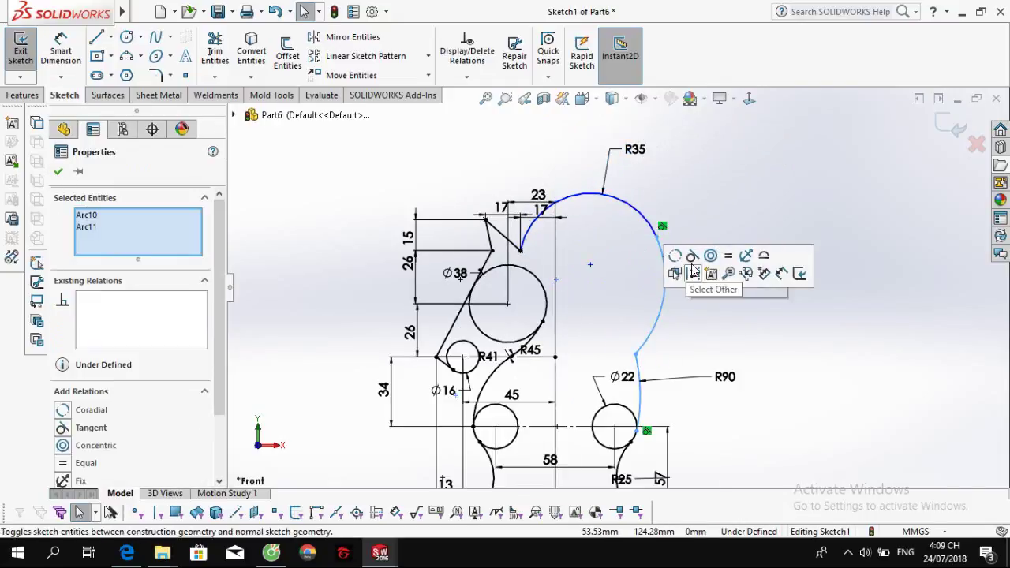
left_click(698, 259)
left_click(718, 218)
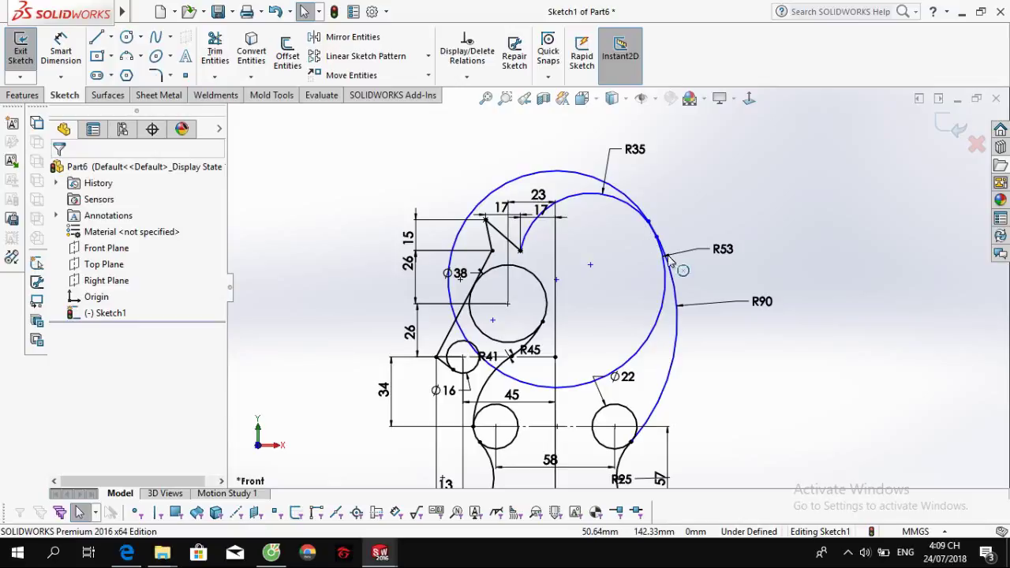
key("ctrl+z")
Slide the R35/R53 junction down, move the R53 label, and make the junction arcs tangent.
left_click_drag(655, 246, 624, 287)
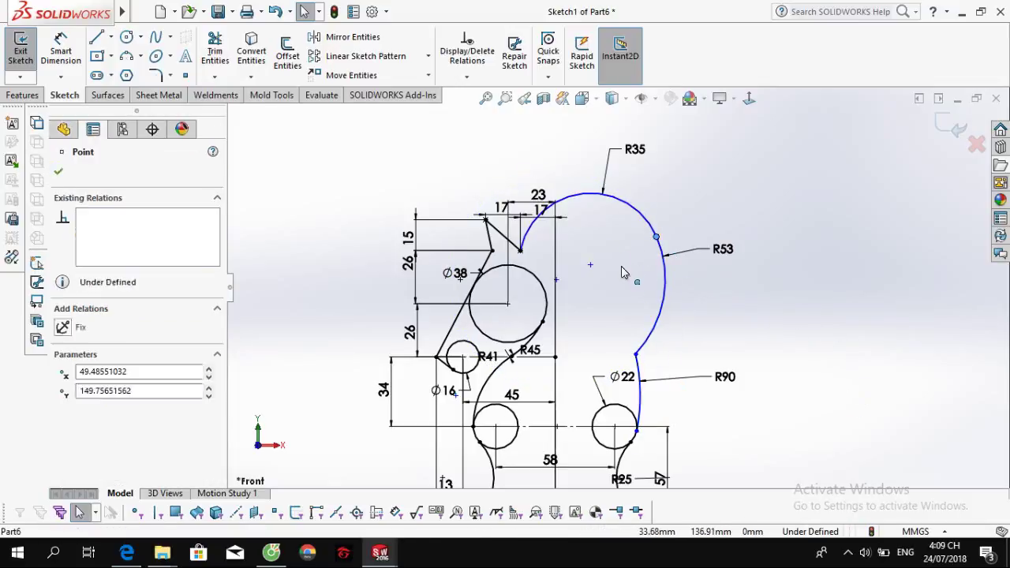
left_click(680, 334)
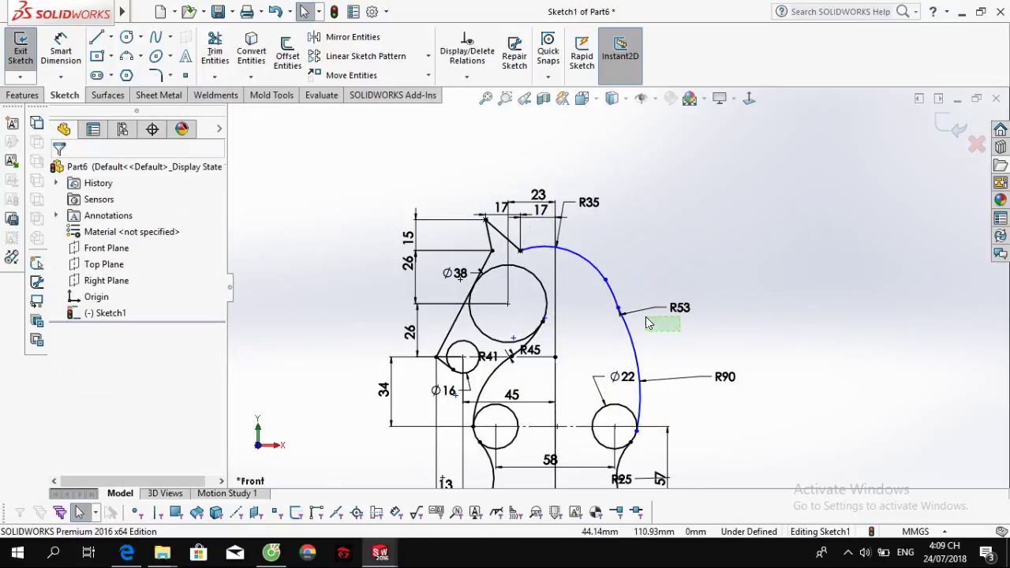
left_click_drag(680, 313, 676, 286)
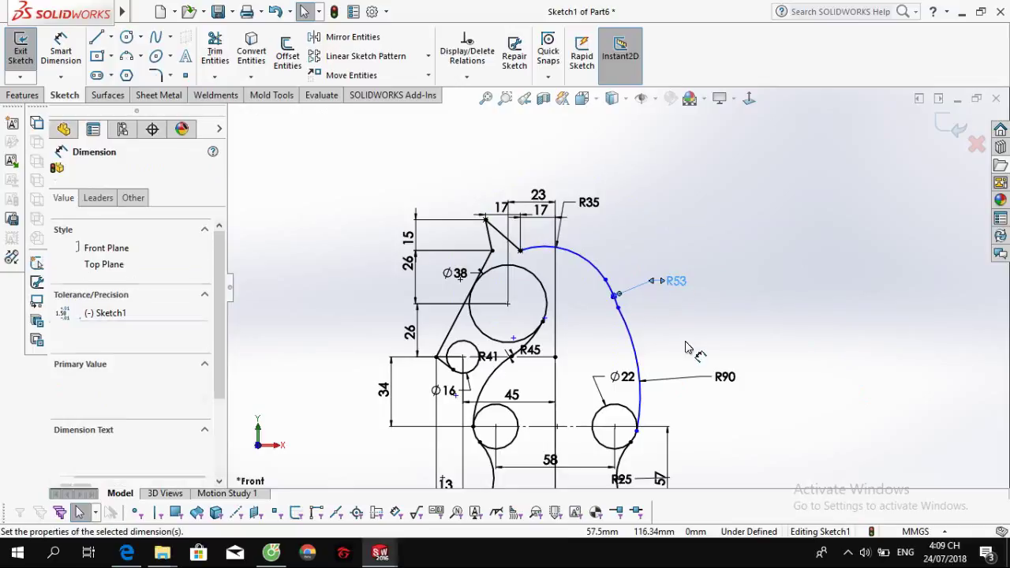
mouse_move(665, 345)
left_mouse_down()
mouse_move(625, 327)
mouse_move(612, 306)
left_mouse_up()
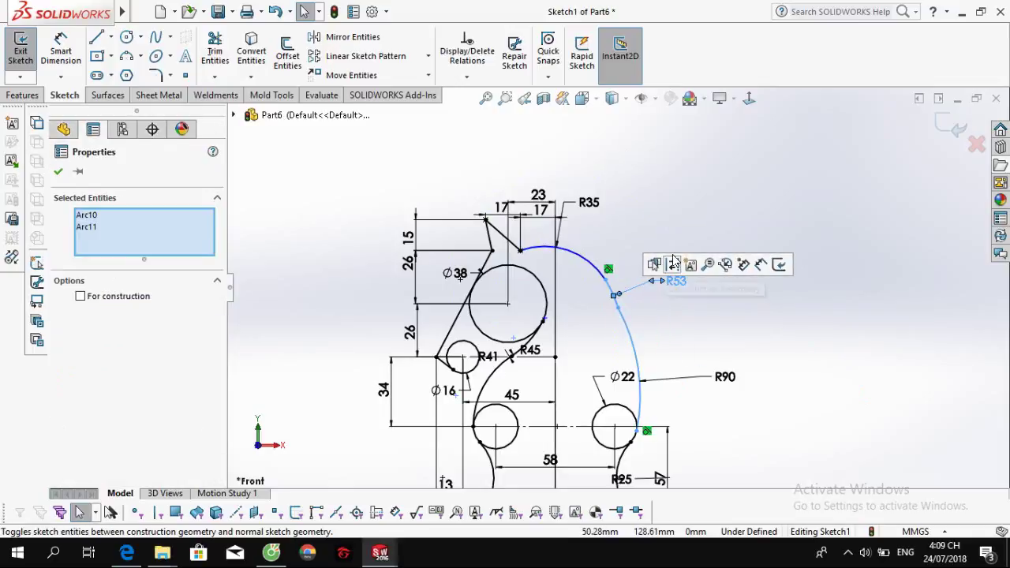
left_click(613, 316)
scroll(623, 297, "down", 3)
left_click(623, 296)
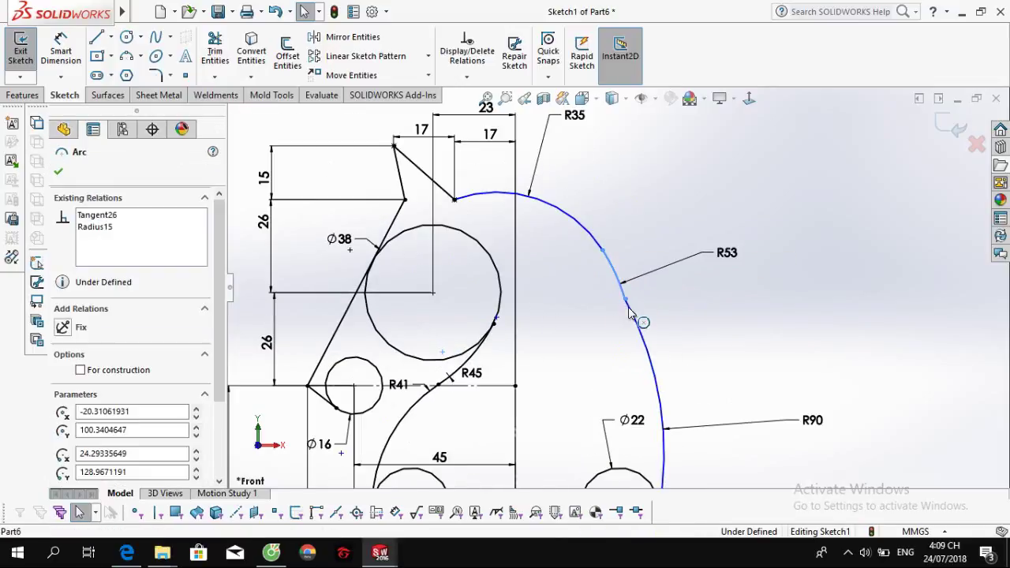
left_click(635, 320, "ctrl")
left_click(686, 245)
left_click(698, 321)
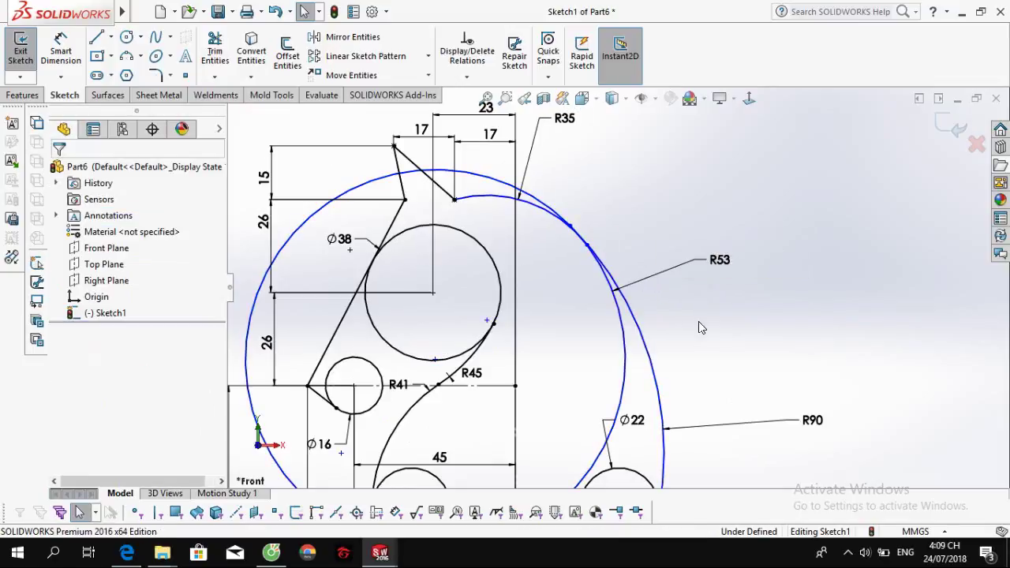
Reposition the arc junction and endpoint, making the meeting arcs tangent for a smooth back curve.
scroll(694, 331, "up", 2)
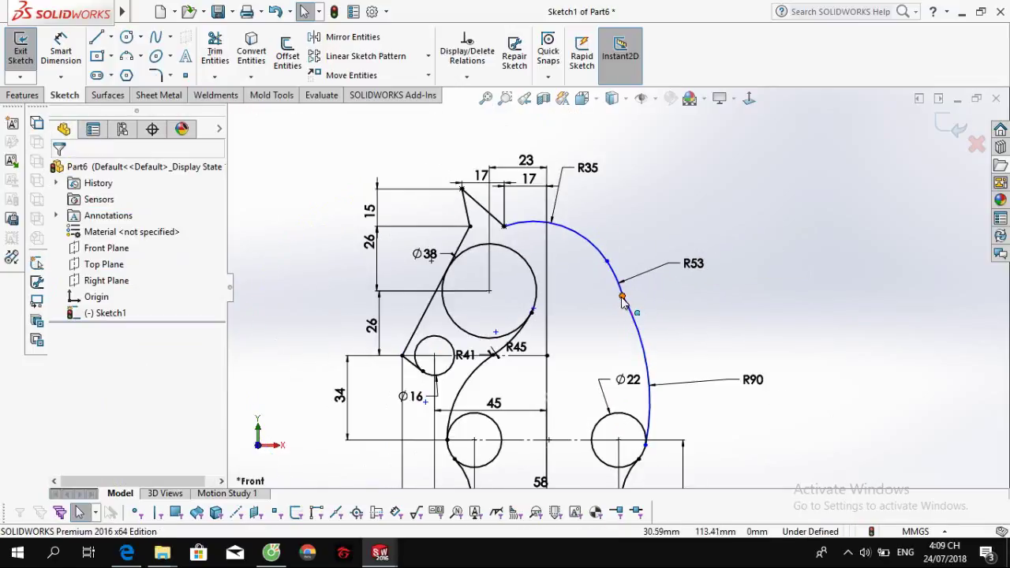
left_click_drag(623, 299, 645, 325)
left_click_drag(694, 347, 662, 307)
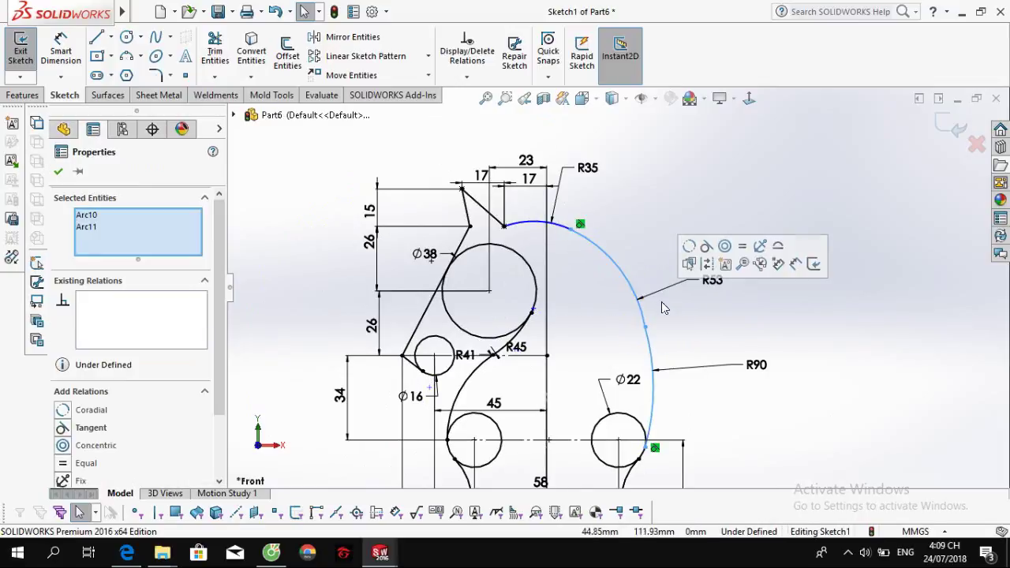
left_click(706, 246)
left_click(700, 324)
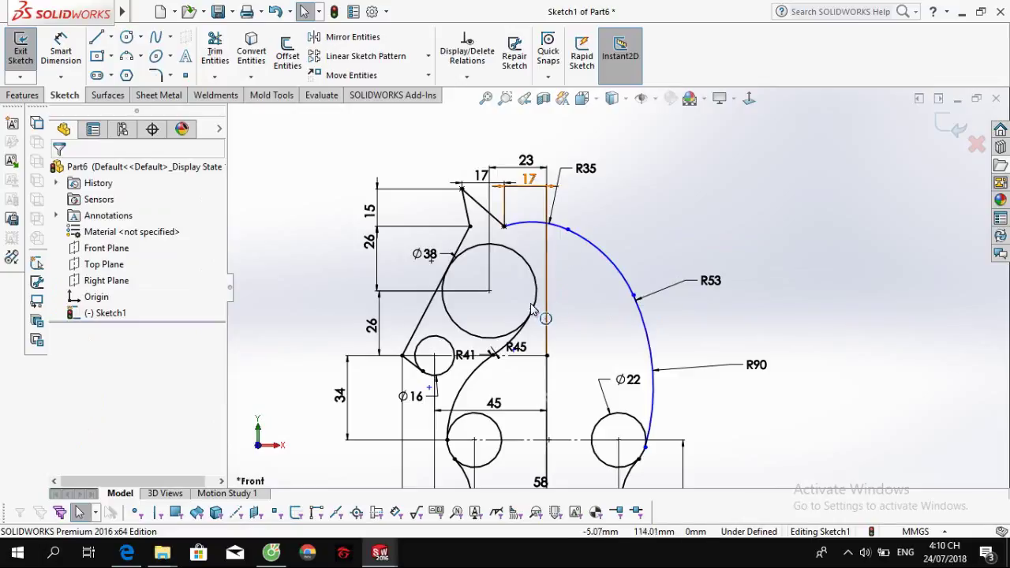
mouse_move(534, 313)
left_mouse_down()
mouse_move(545, 297)
mouse_move(602, 321)
left_mouse_up()
left_click(602, 321)
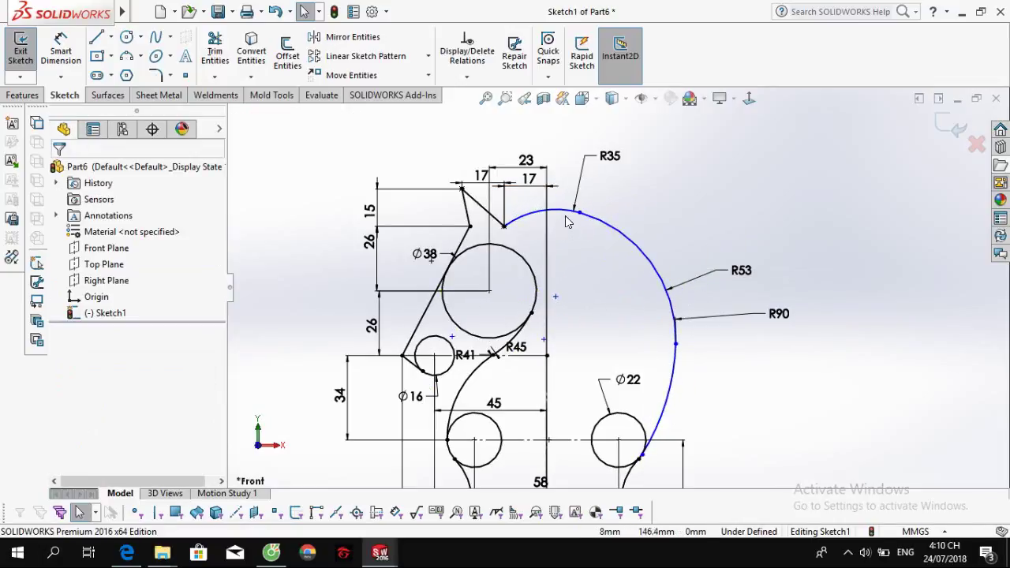
left_click(586, 322)
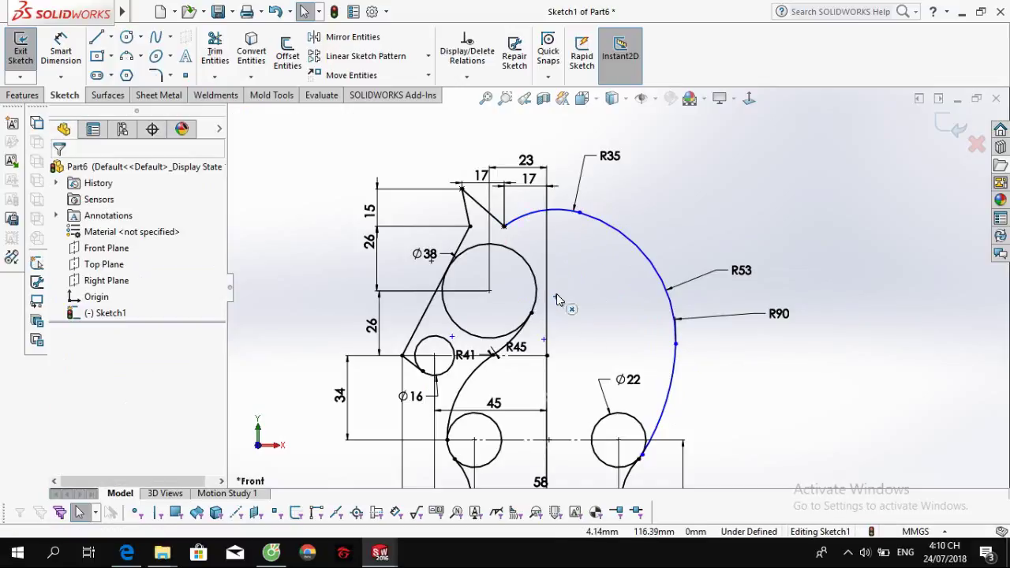
Dimension the loose sketch point 20 mm vertically.
left_click(555, 296)
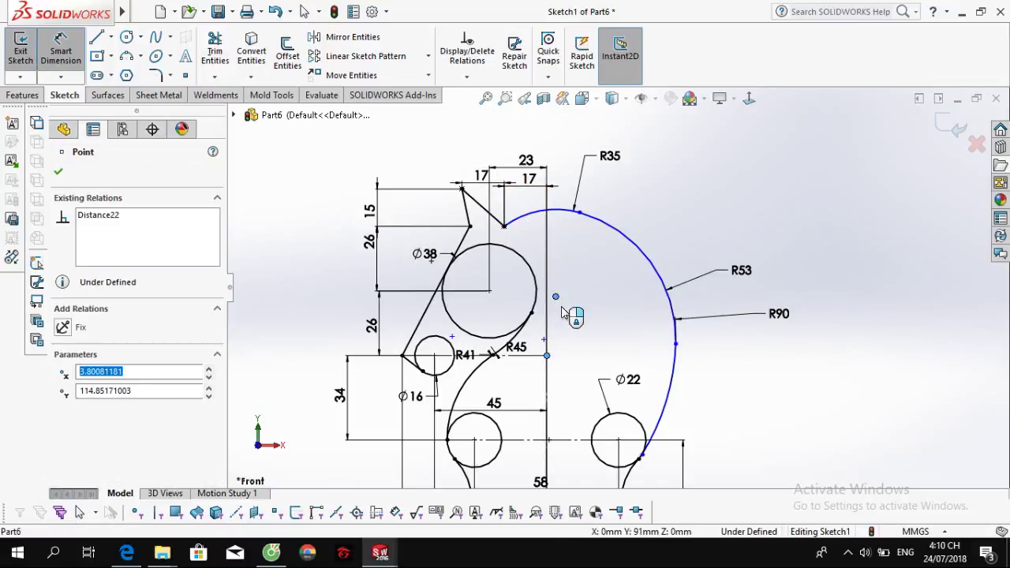
left_click(576, 332)
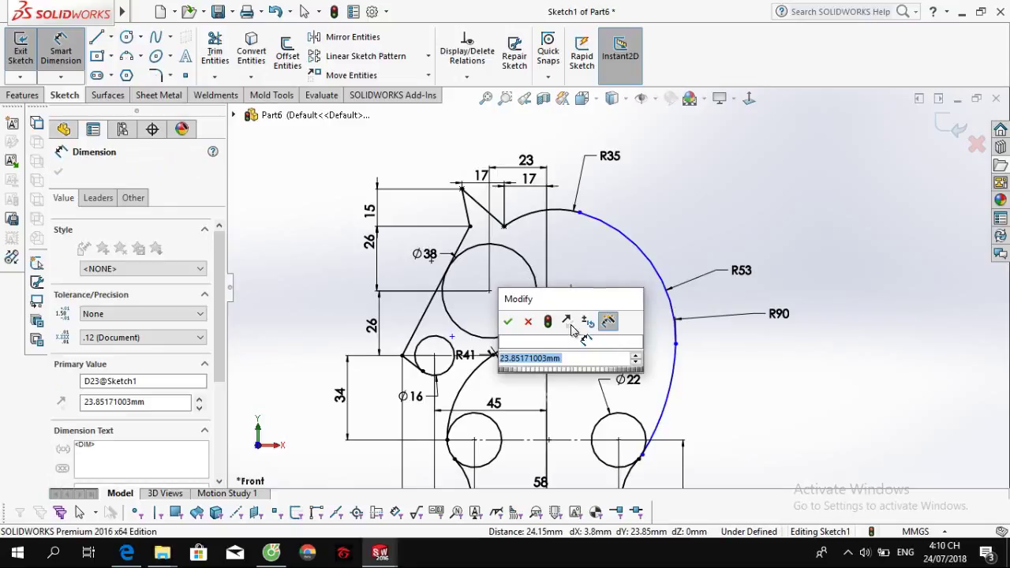
type("20")
key("Return")
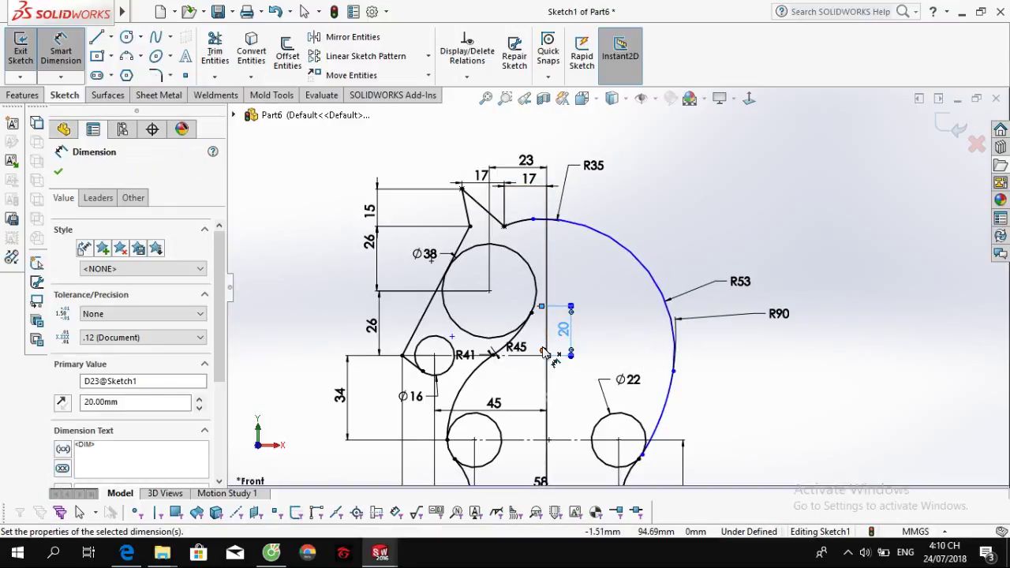
Add a 4 mm horizontal dimension to the point and fit the whole sketch in view.
left_click(544, 351)
left_click(544, 351)
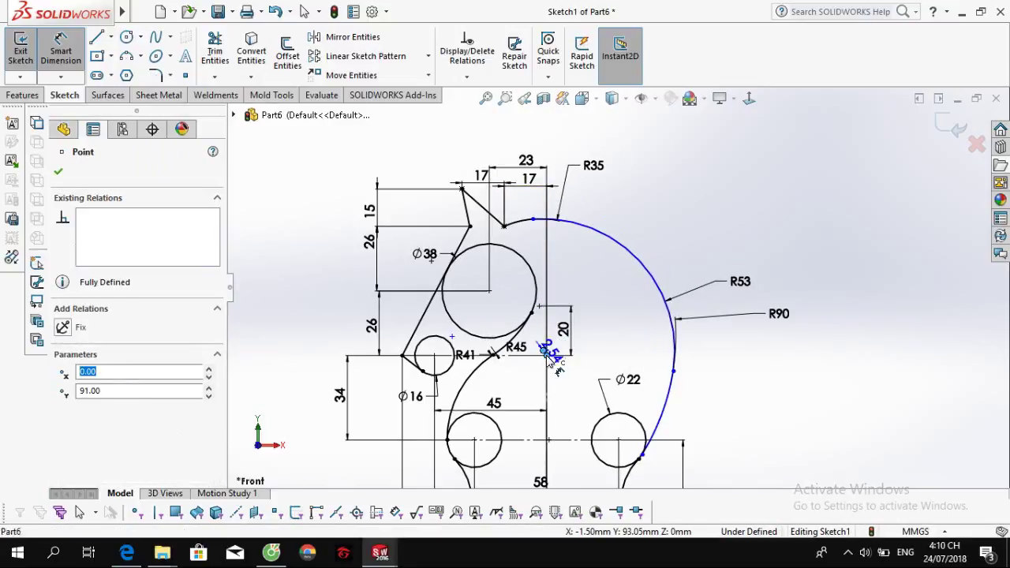
left_click(548, 276)
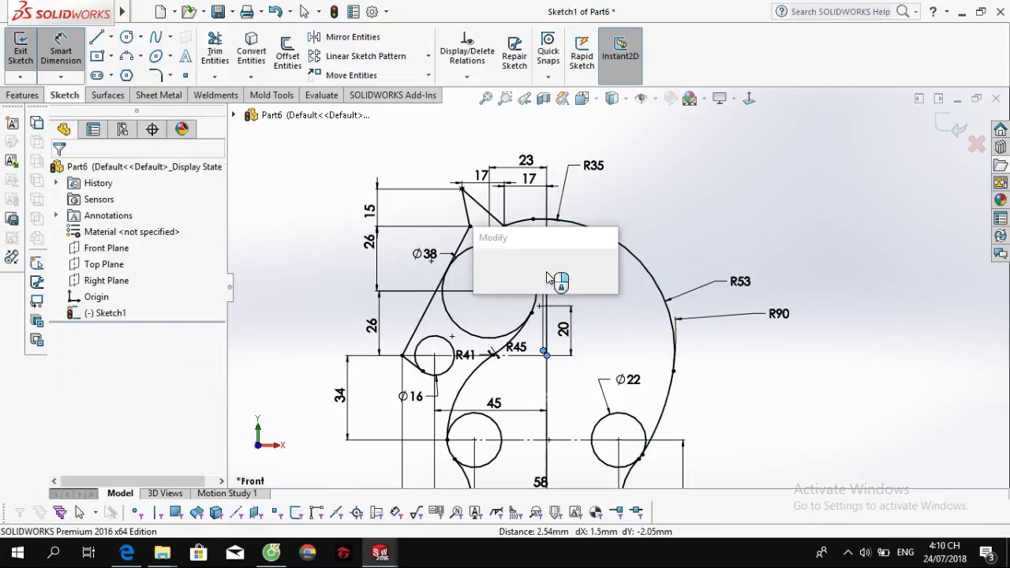
key("Return")
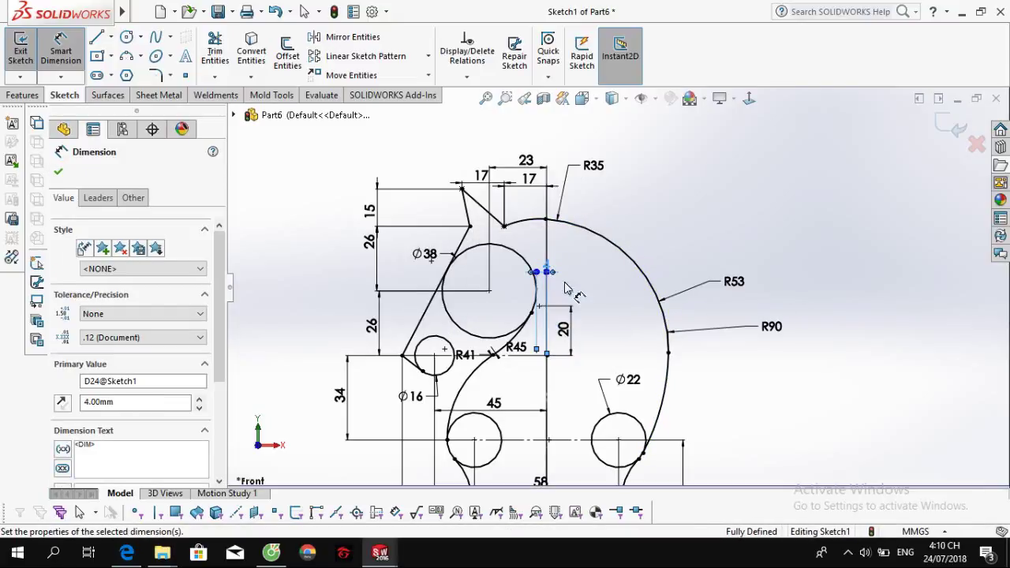
key("Escape")
key("f")
scroll(581, 311, "down", 2)
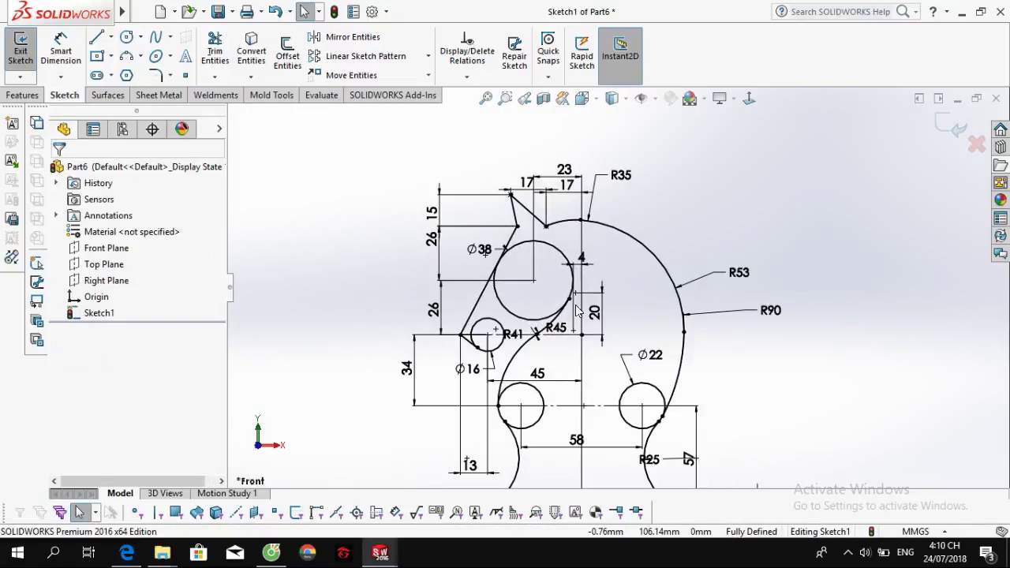
left_click(215, 49)
Draw a 3-point arc from the Ø16 circle to the Ø38 circle.
scroll(492, 371, "down", 2)
scroll(504, 396, "down", 2)
scroll(504, 397, "down", 1)
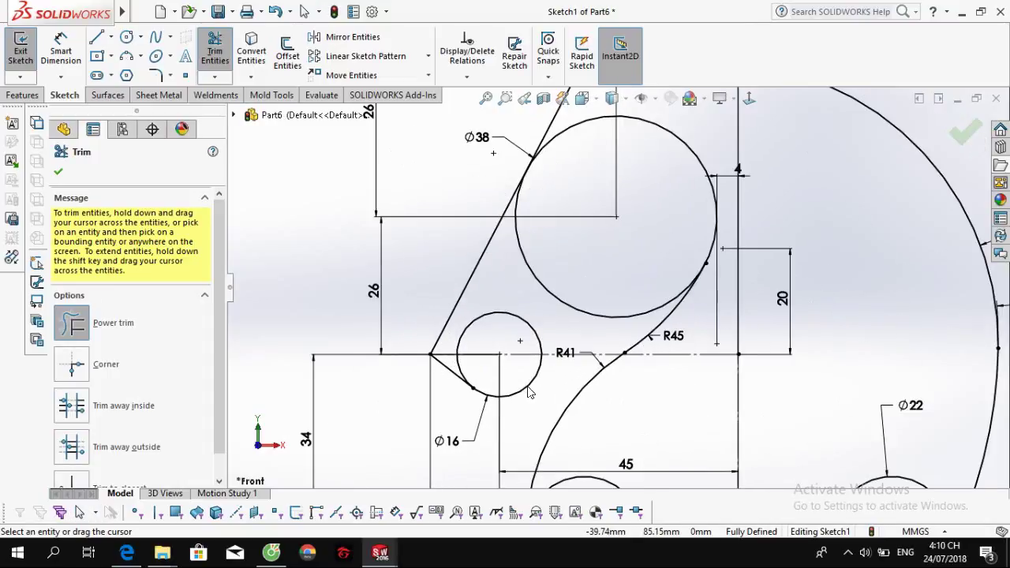
key("Escape")
key("a")
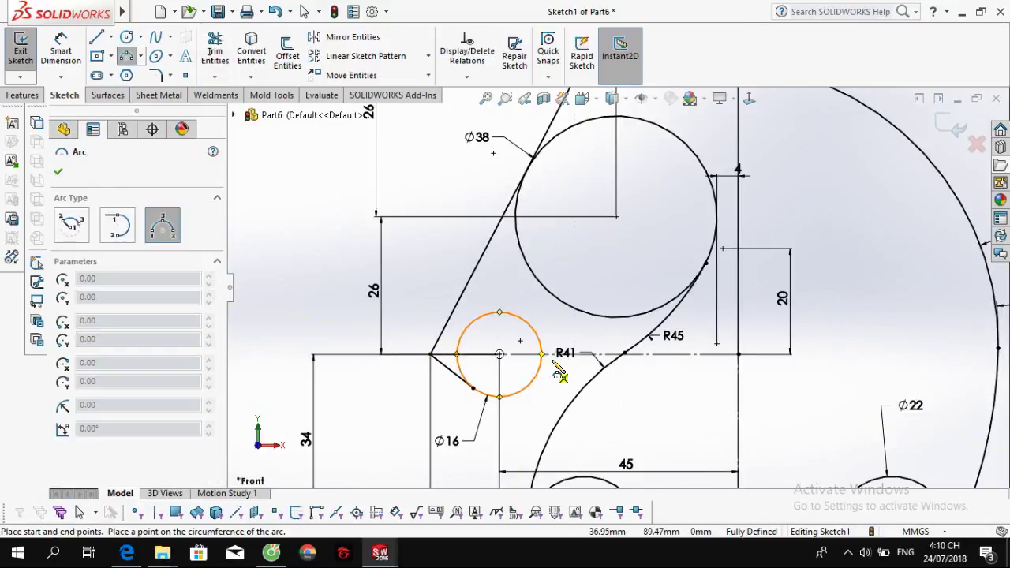
left_click(542, 353)
left_click(610, 316)
left_click(574, 329)
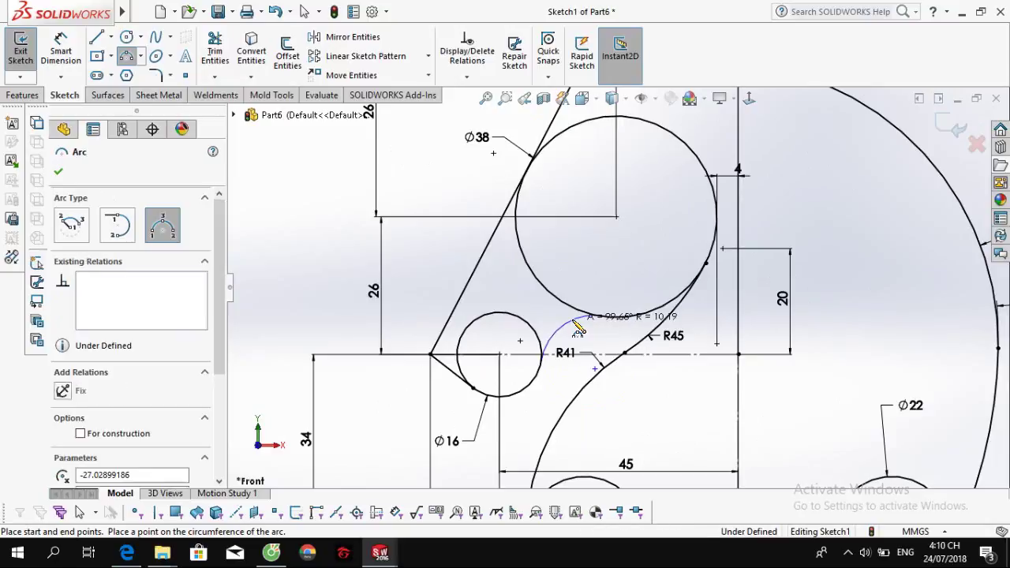
key("Escape")
key("alt+Tab")
key("alt+Tab")
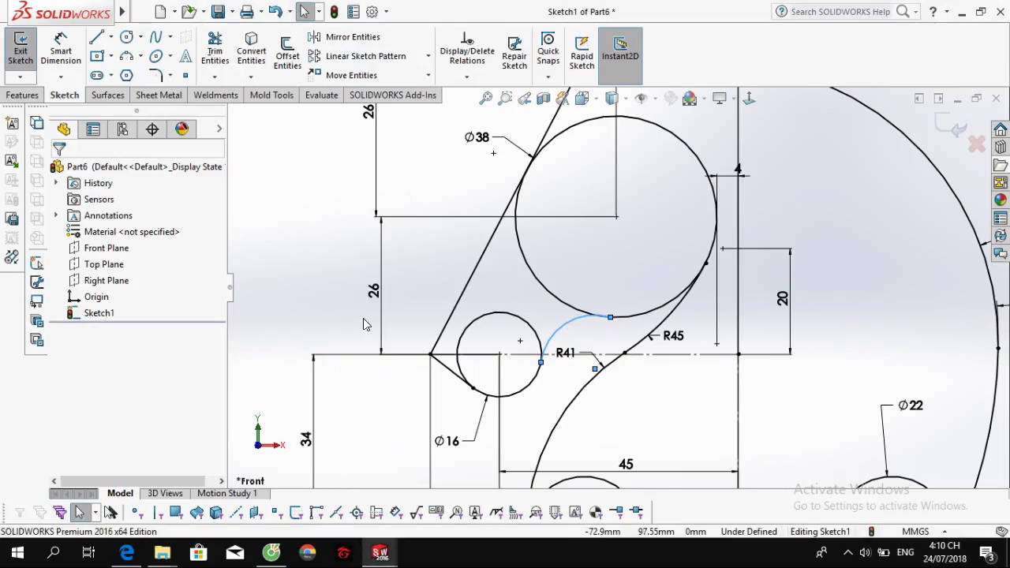
Dimension the new arc's radius to R11.
right_click_drag(295, 228, 292, 166)
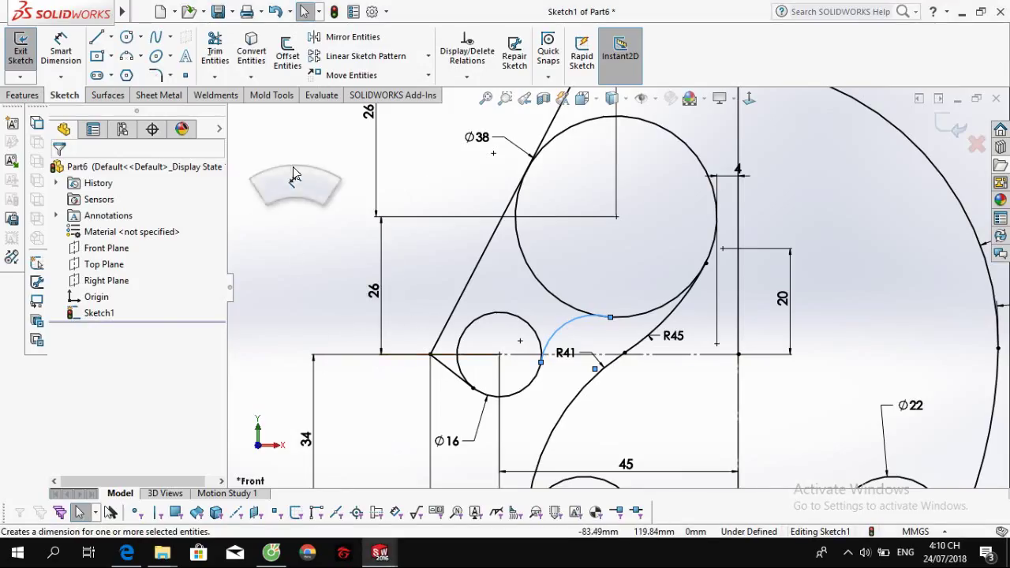
left_click(590, 319)
left_click(587, 335)
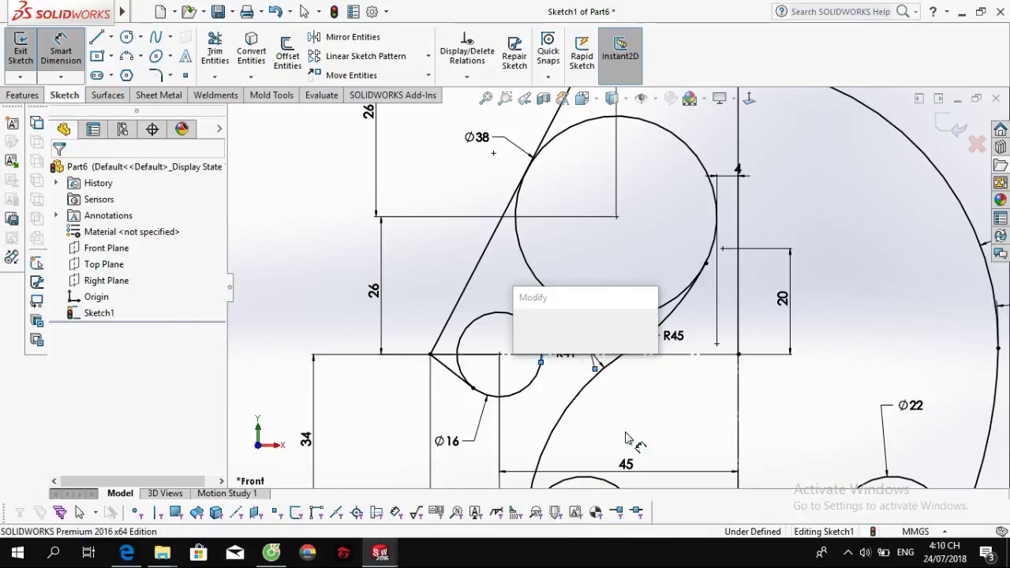
scroll(618, 292, "up", 2)
type("11")
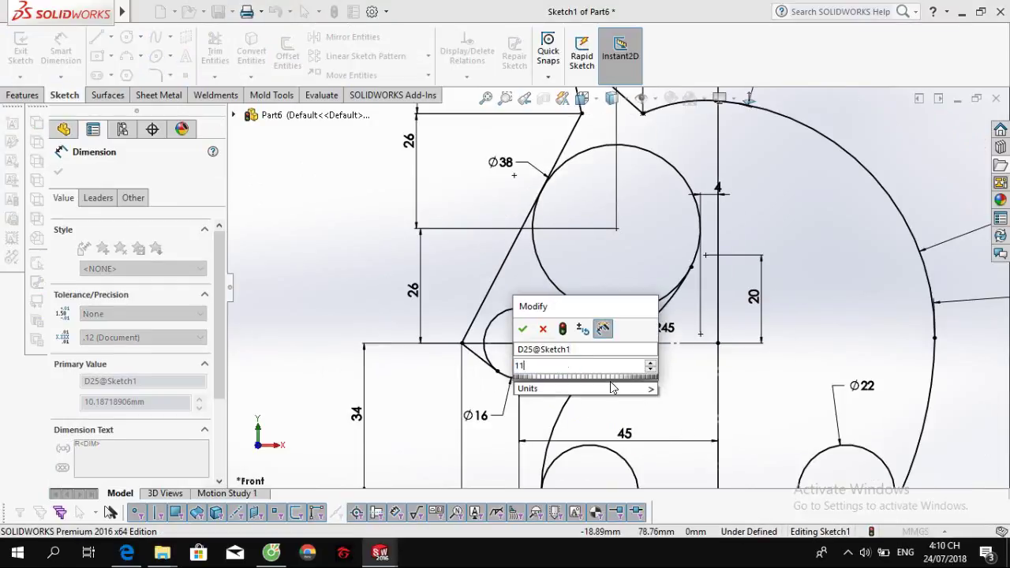
left_click(522, 328)
key("Escape")
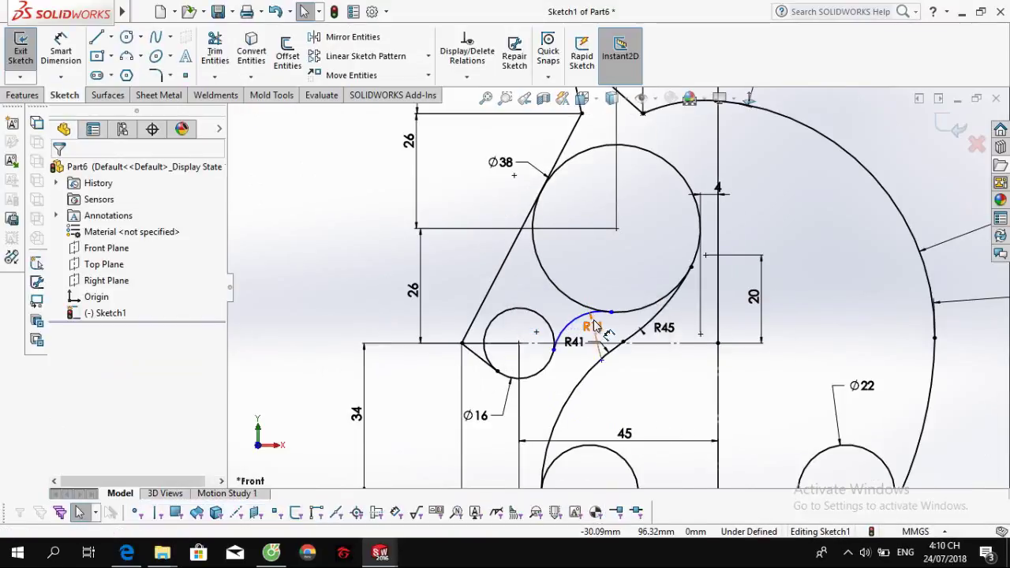
Make the R11 arc tangent to both the Ø38 and Ø16 circles.
scroll(592, 325, "down", 2)
left_click(610, 292)
left_click(706, 272, "ctrl")
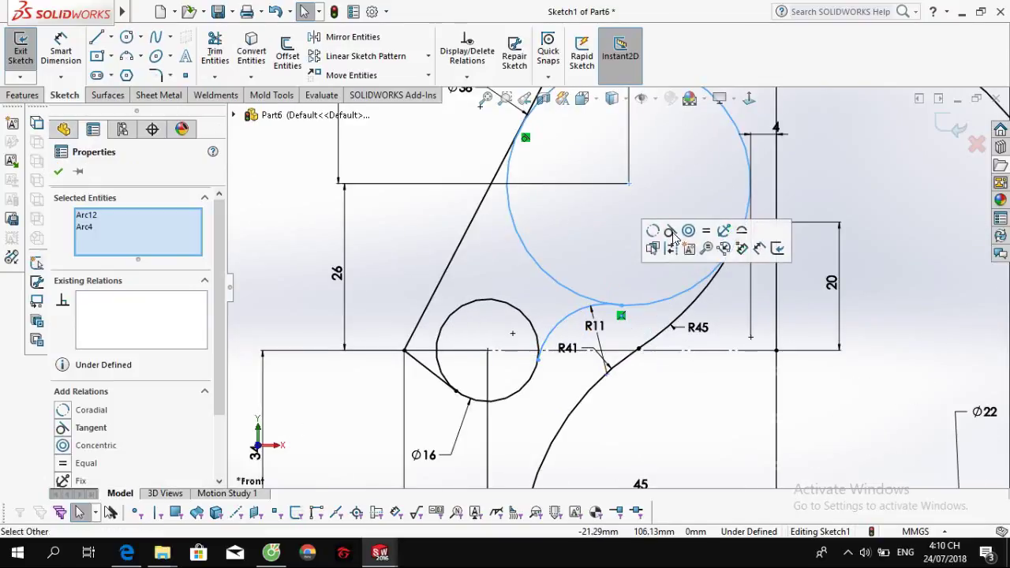
left_click(684, 244)
left_click(556, 330)
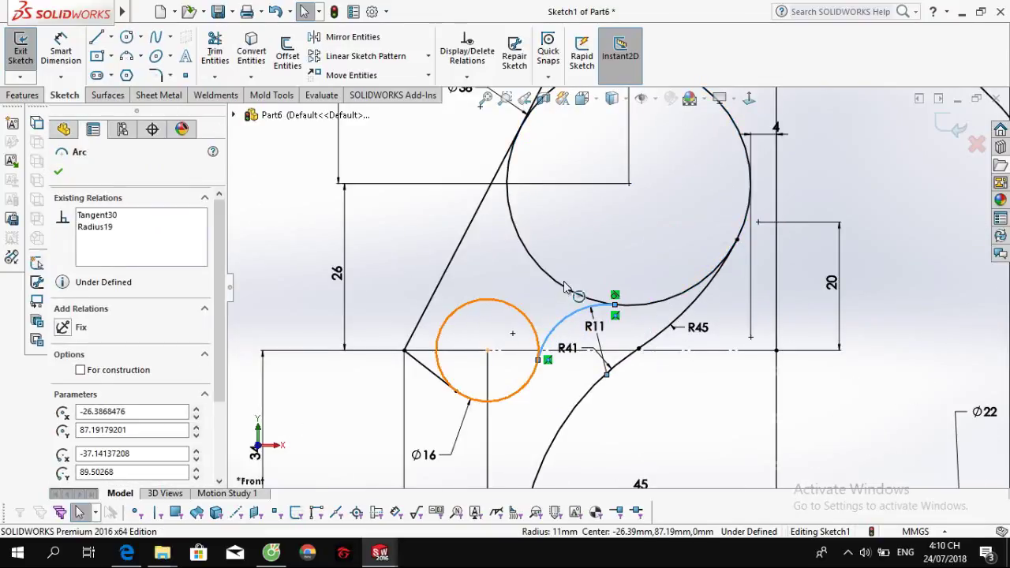
left_click(530, 323, "ctrl")
left_click(583, 260)
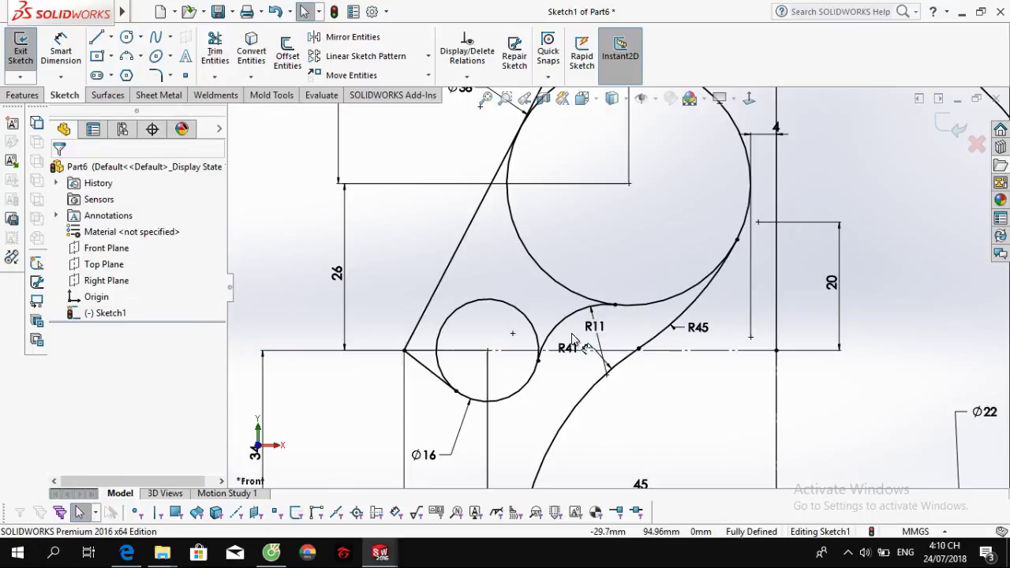
Power-trim the excess arc portion and the stray segment beside the Ø16 circle.
right_click_drag(573, 339, 514, 303)
left_click_drag(497, 320, 442, 370)
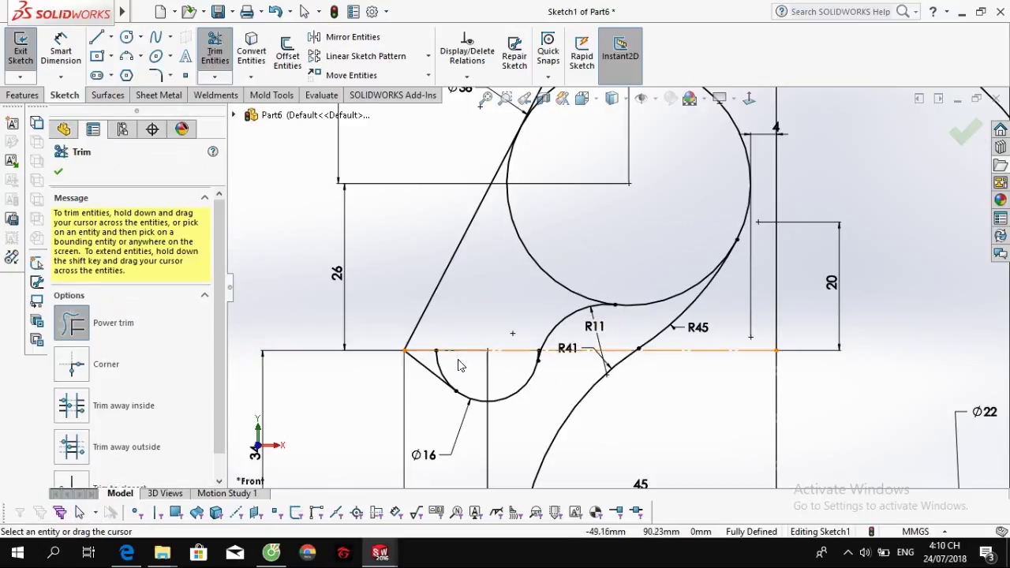
scroll(540, 344, "down", 3)
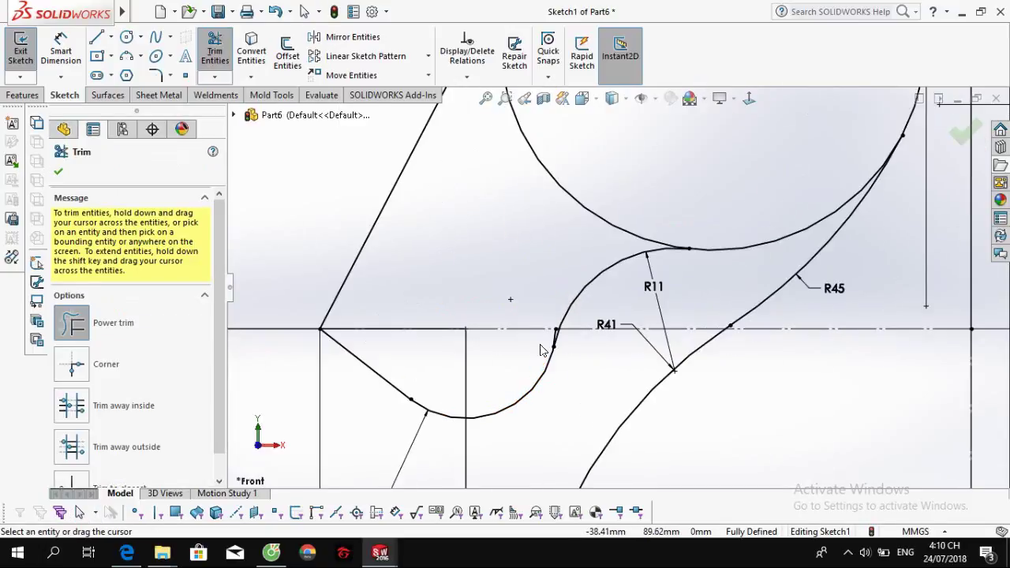
scroll(560, 321, "down", 3)
scroll(560, 322, "down", 2)
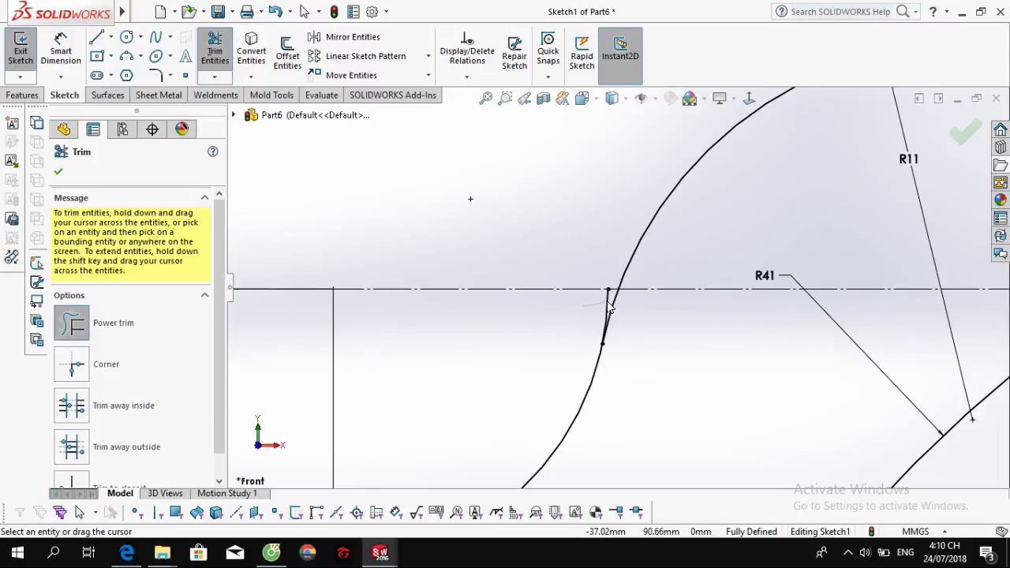
scroll(609, 299, "up", 2)
scroll(631, 245, "up", 3)
scroll(623, 225, "up", 2)
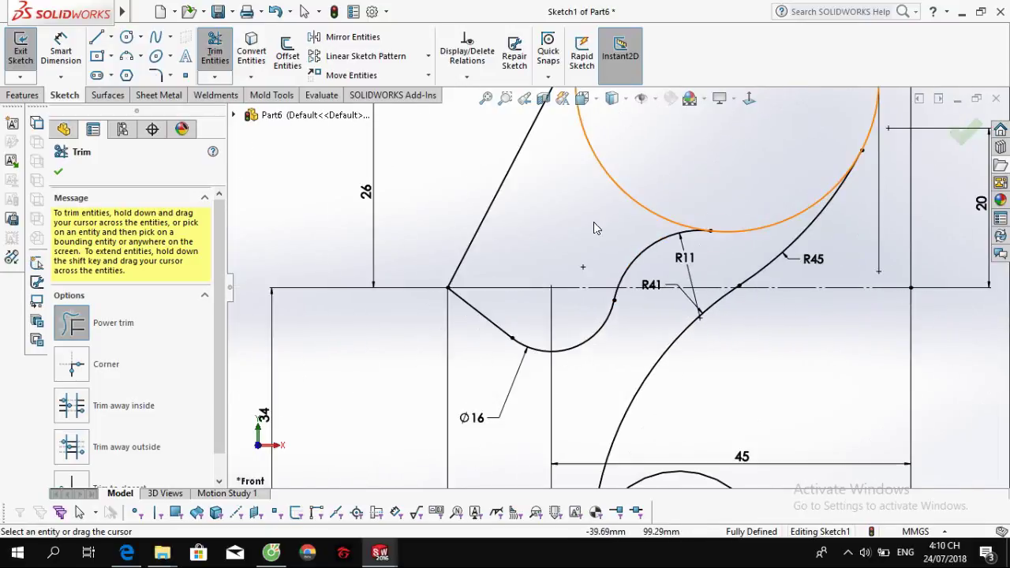
scroll(659, 183, "up", 3)
scroll(690, 189, "up", 1)
Trim away the upper part of the Ø38 circle and the unwanted part of the Ø22 circle.
left_click_drag(690, 189, 704, 194)
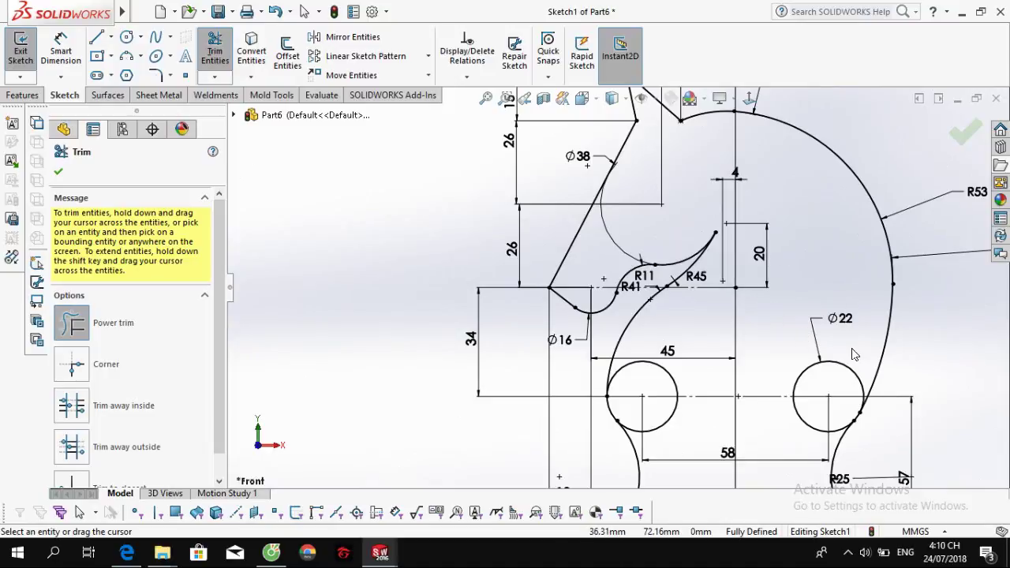
left_click_drag(842, 376, 804, 416)
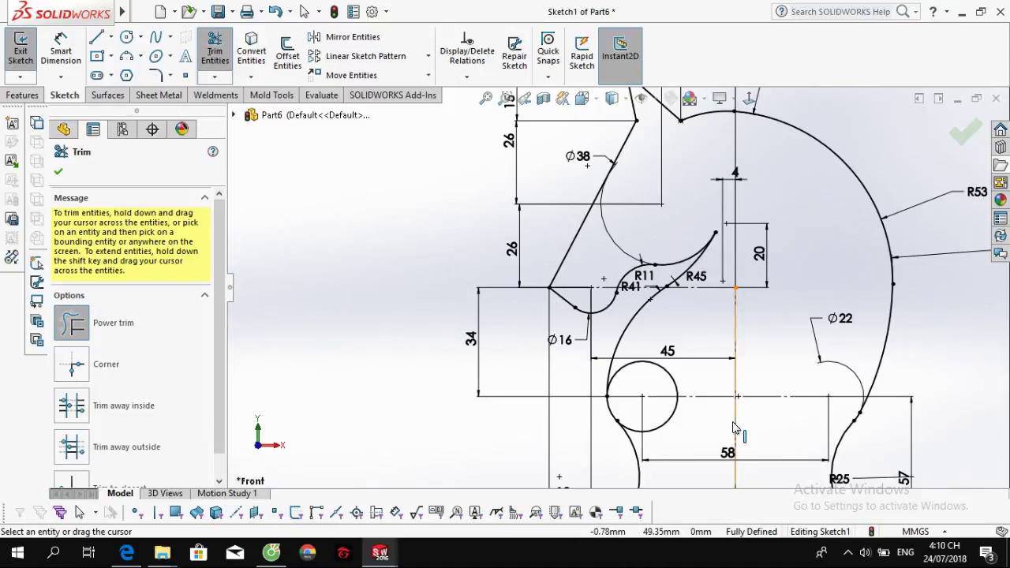
scroll(647, 383, "up", 2)
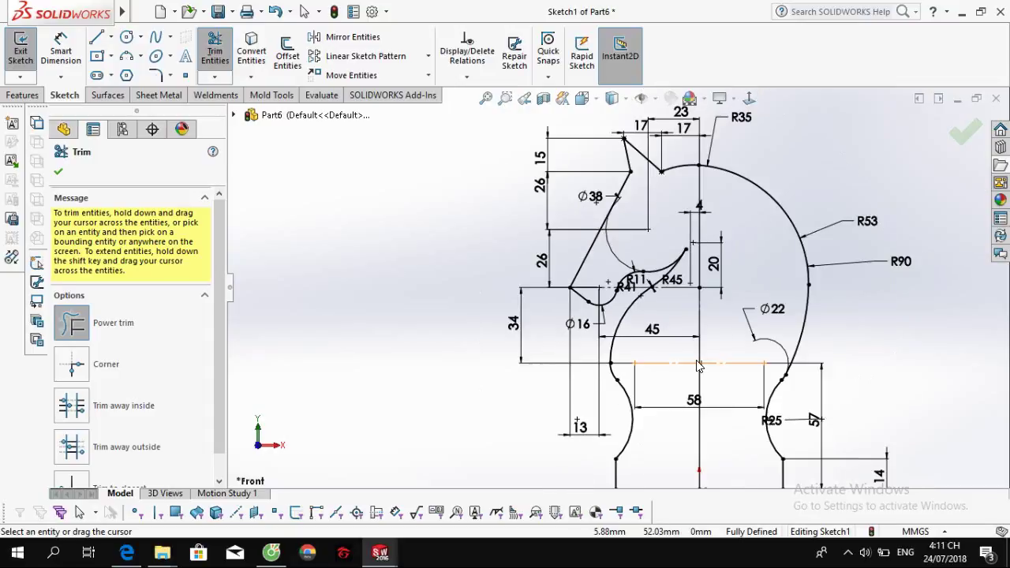
scroll(671, 331, "up", 2)
scroll(698, 371, "down", 1)
scroll(719, 260, "down", 1)
key("Escape")
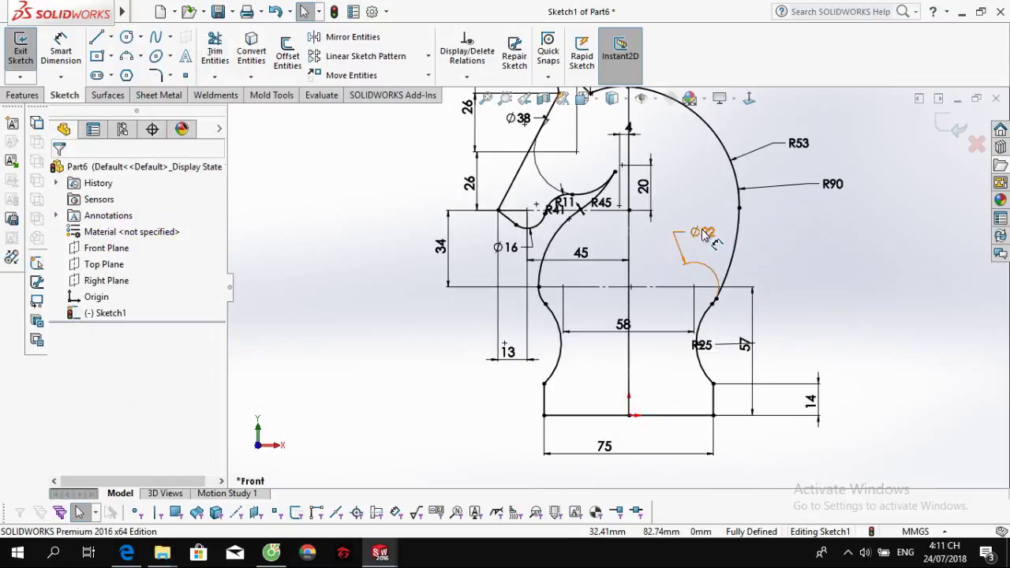
Move the Ø22 dimension clear of the knight profile.
left_click_drag(705, 232, 755, 316)
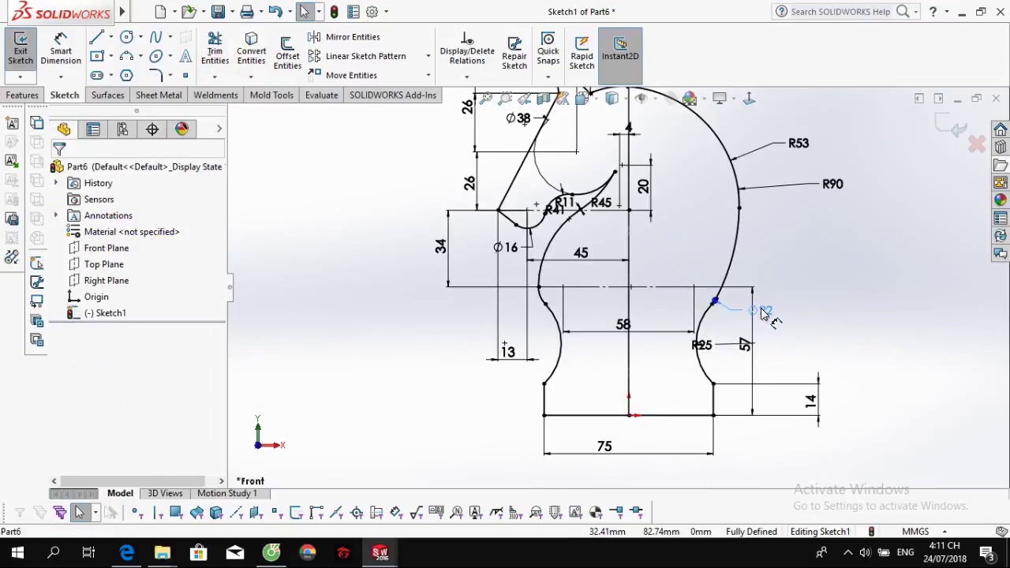
left_click_drag(765, 320, 763, 320)
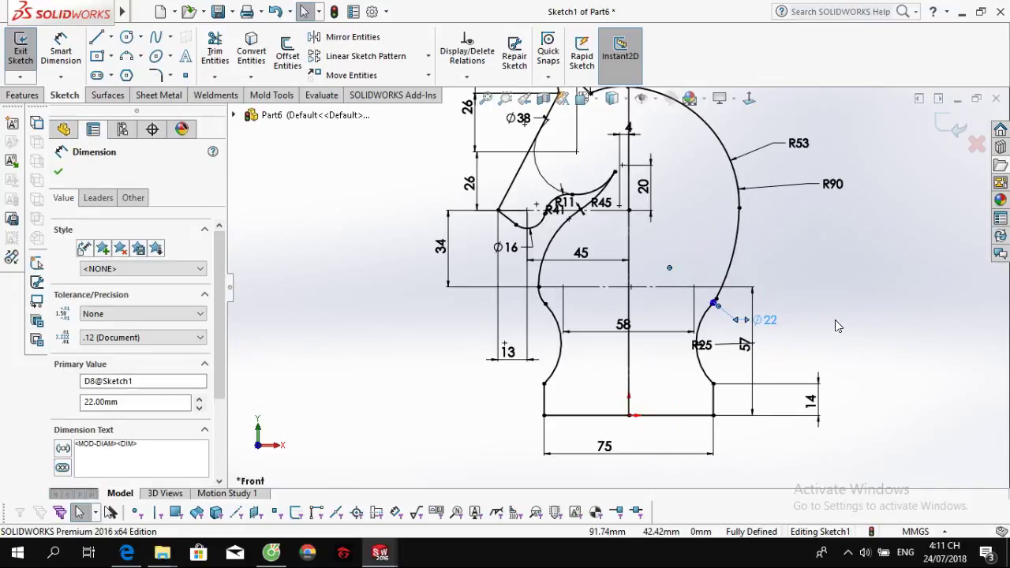
left_click(789, 323)
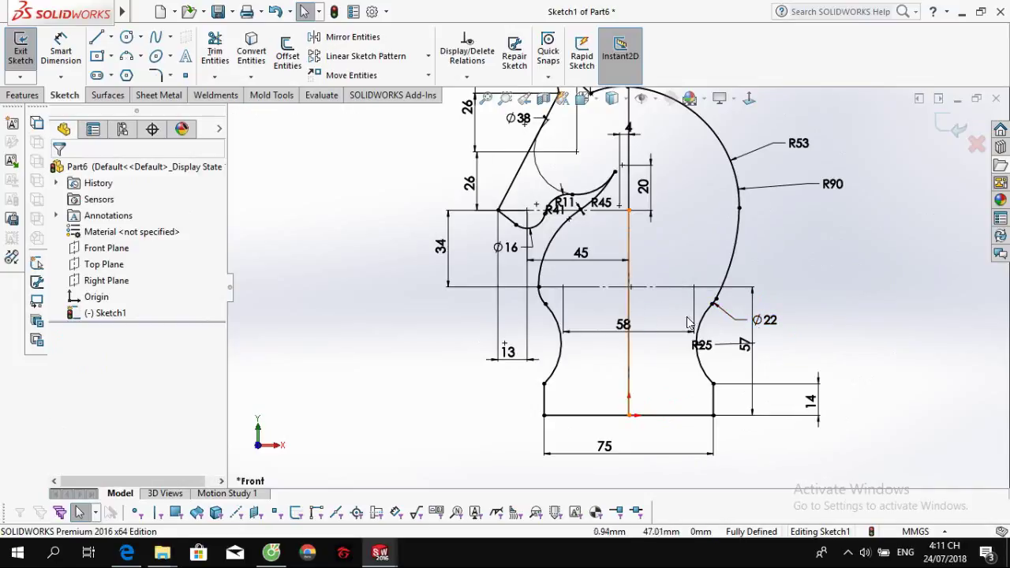
left_click_drag(777, 327, 719, 258)
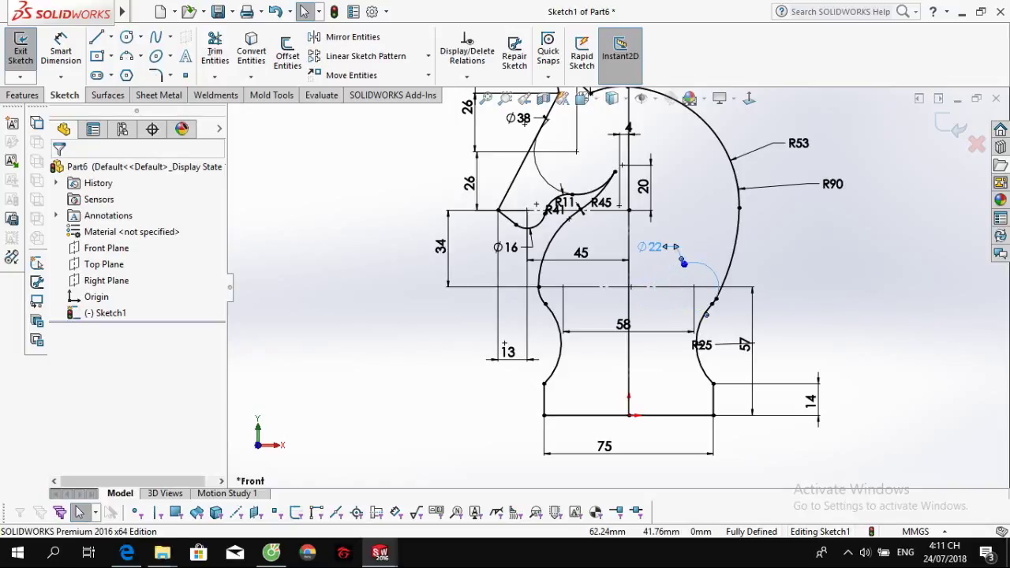
left_click_drag(653, 251, 653, 248)
left_click(575, 305)
scroll(572, 237, "down", 1)
scroll(572, 236, "down", 2)
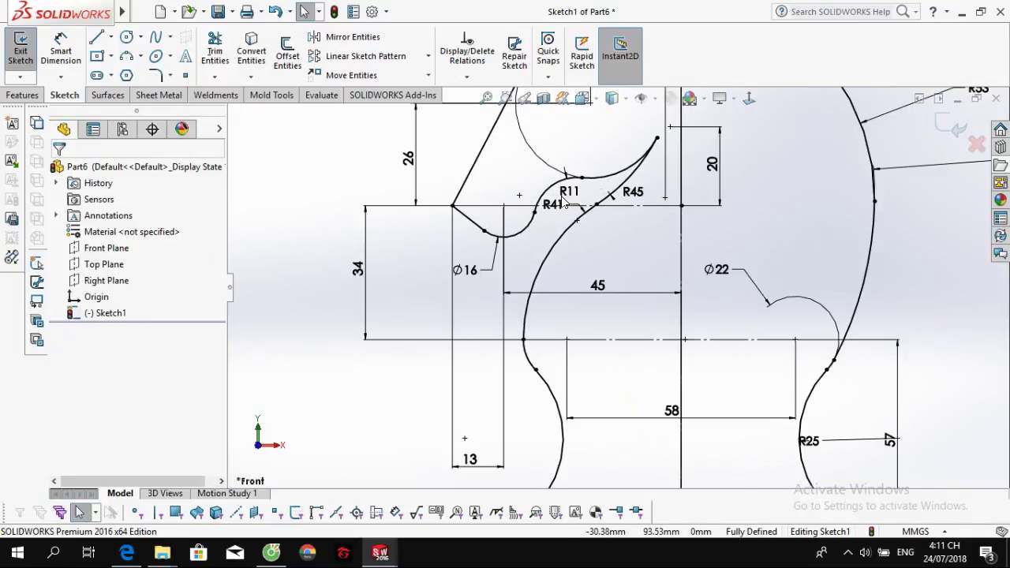
scroll(631, 260, "up", 2)
Display the Ø38 arc dimension as radius R19 and place it beside its arc.
mouse_move(522, 124)
left_mouse_down()
mouse_move(540, 153)
mouse_move(606, 151)
left_mouse_up()
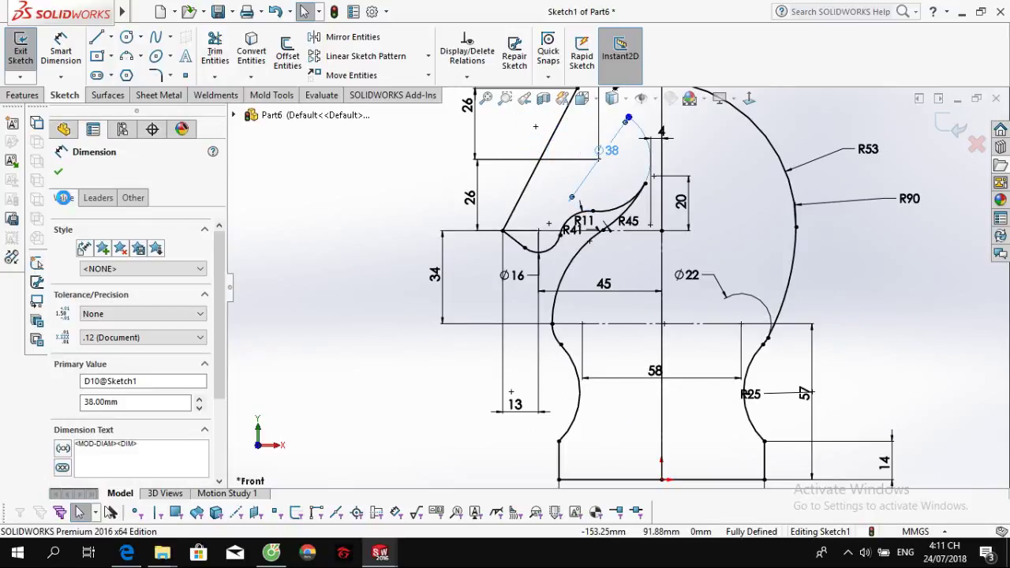
left_click(88, 202)
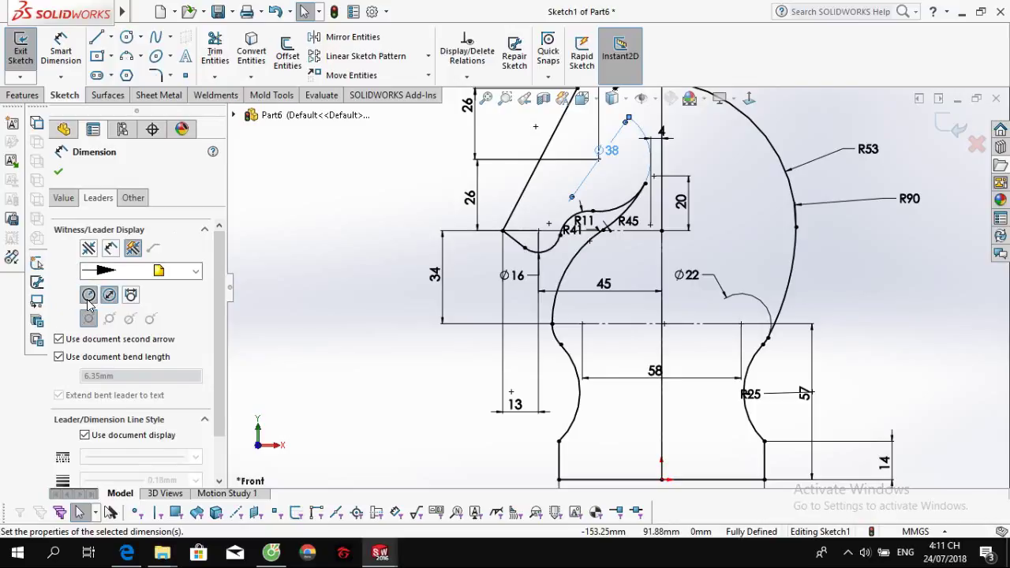
left_click(88, 298)
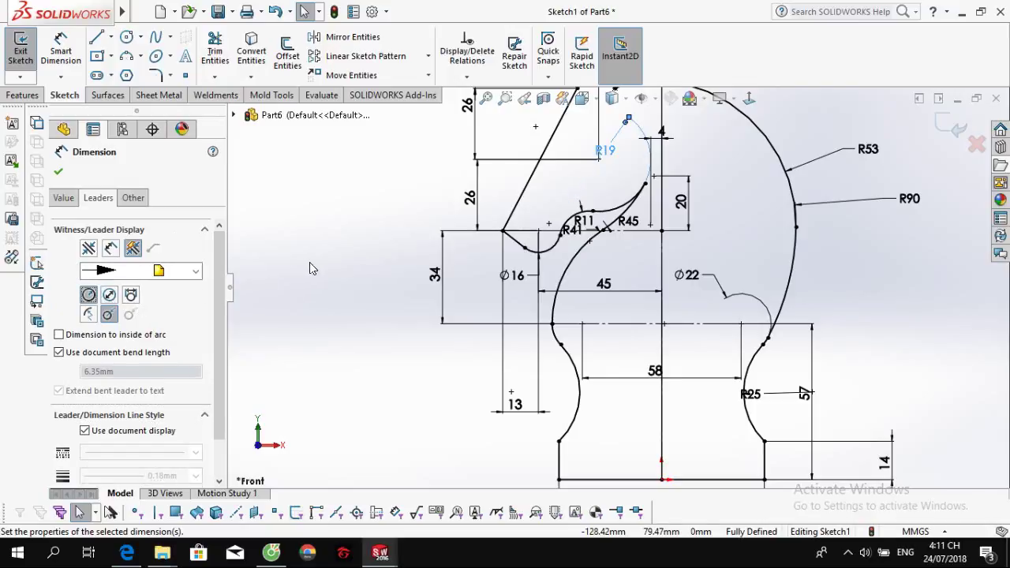
left_click(305, 316)
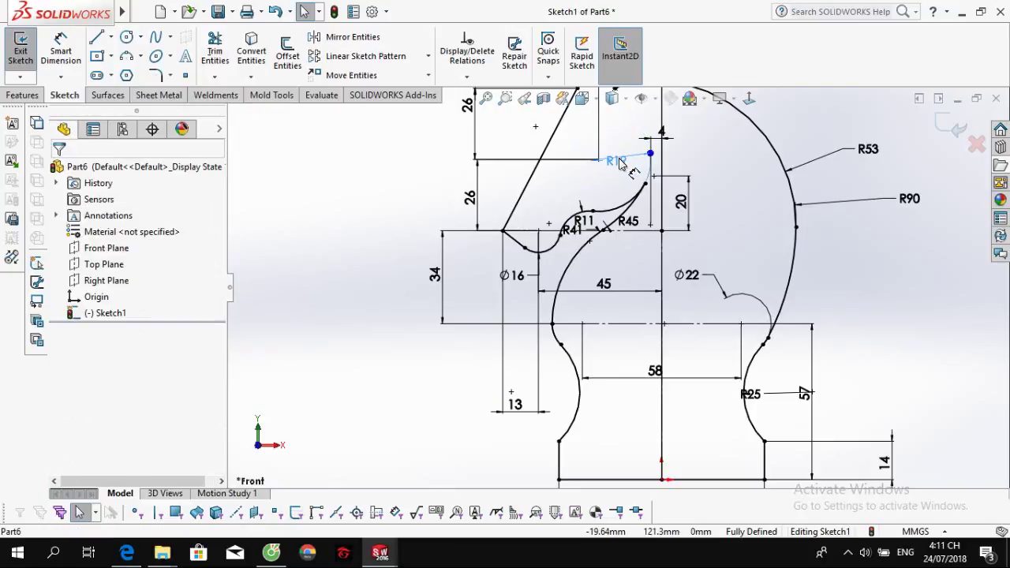
left_click_drag(608, 182, 615, 178)
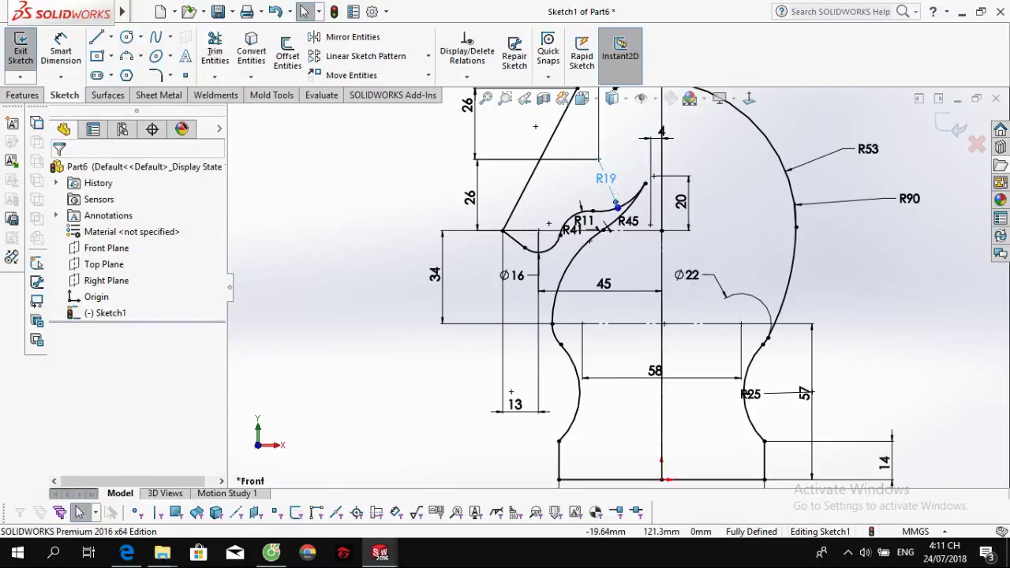
left_click(734, 266)
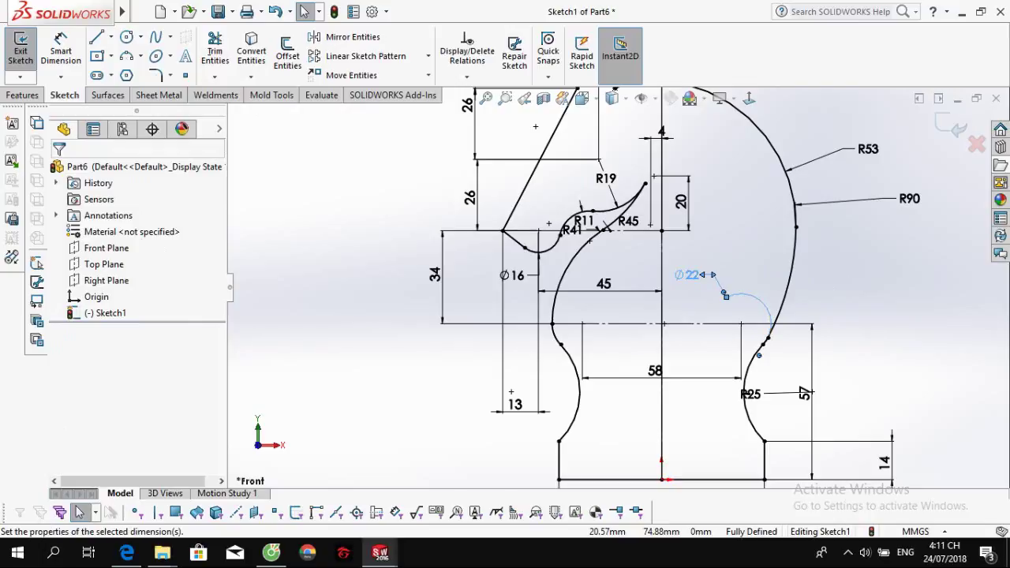
Display the Ø22 dimension as a radius using the leader options.
left_click(93, 202)
left_click(86, 293)
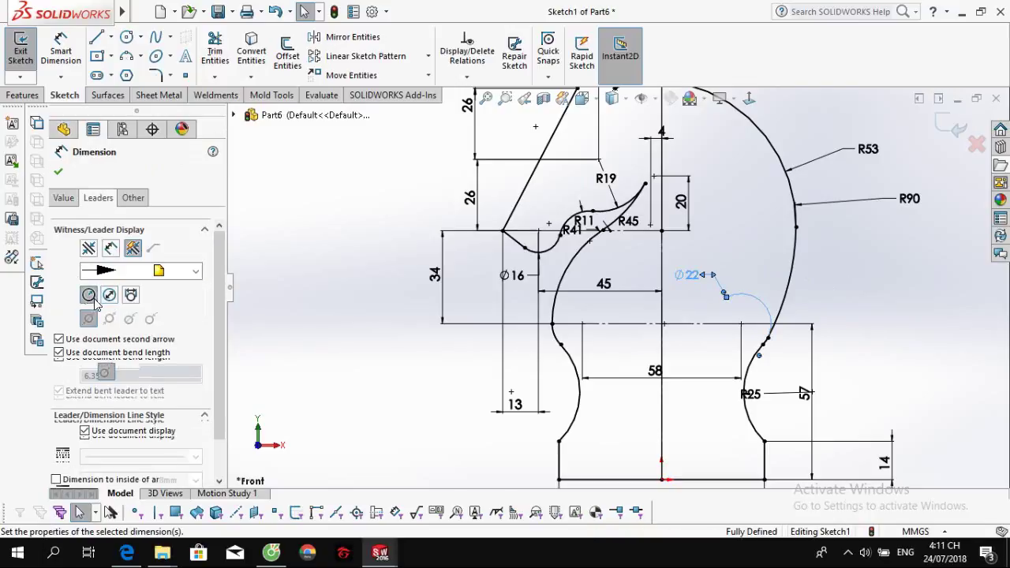
left_click(299, 320)
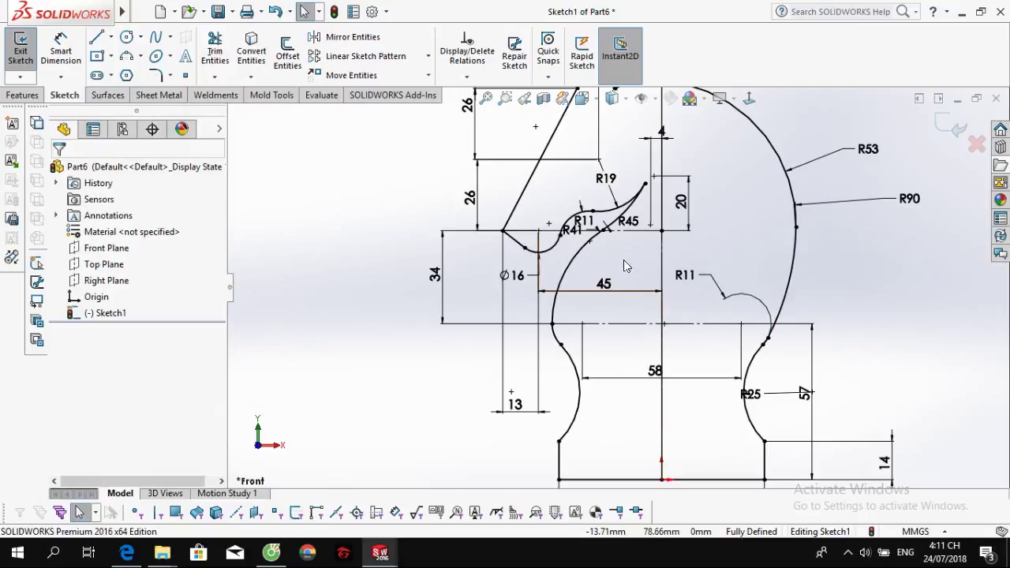
Reposition the R45, 45 and 34 dimensions to clear spots around the profile.
left_click_drag(628, 225, 616, 239)
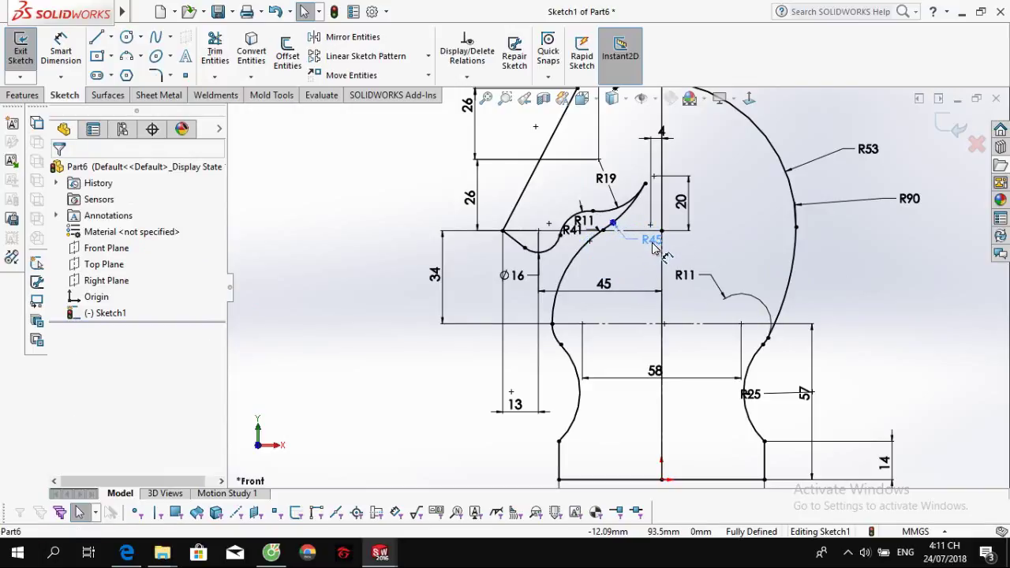
double_click(603, 283)
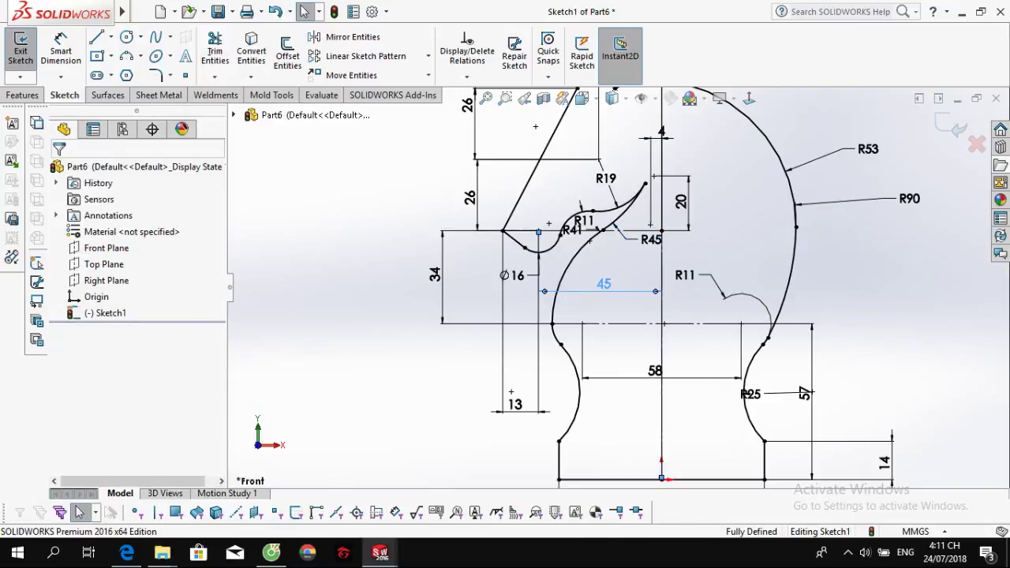
key("Return")
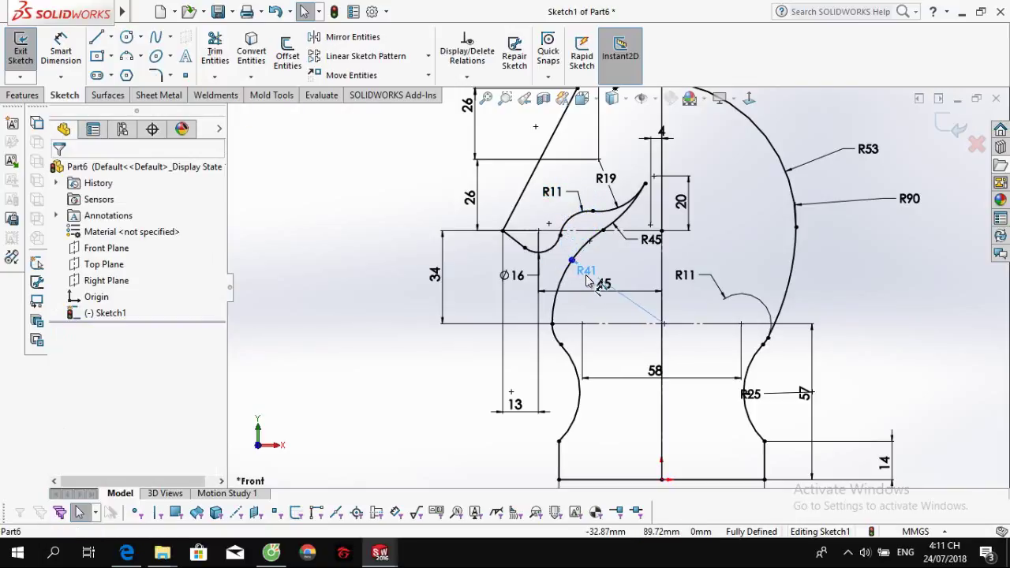
left_click(603, 284)
left_click_drag(597, 308, 591, 407)
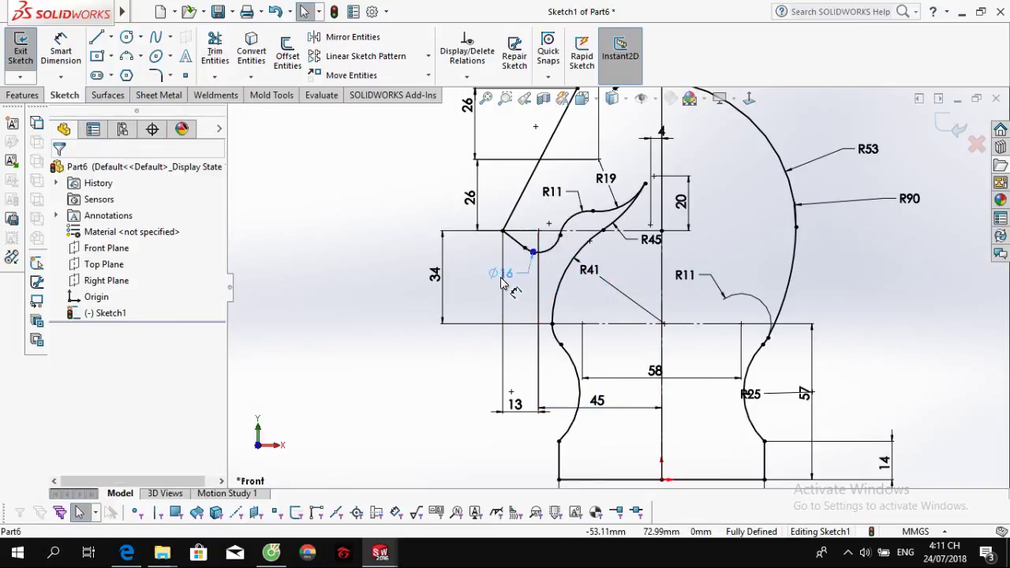
left_click_drag(434, 274, 464, 283)
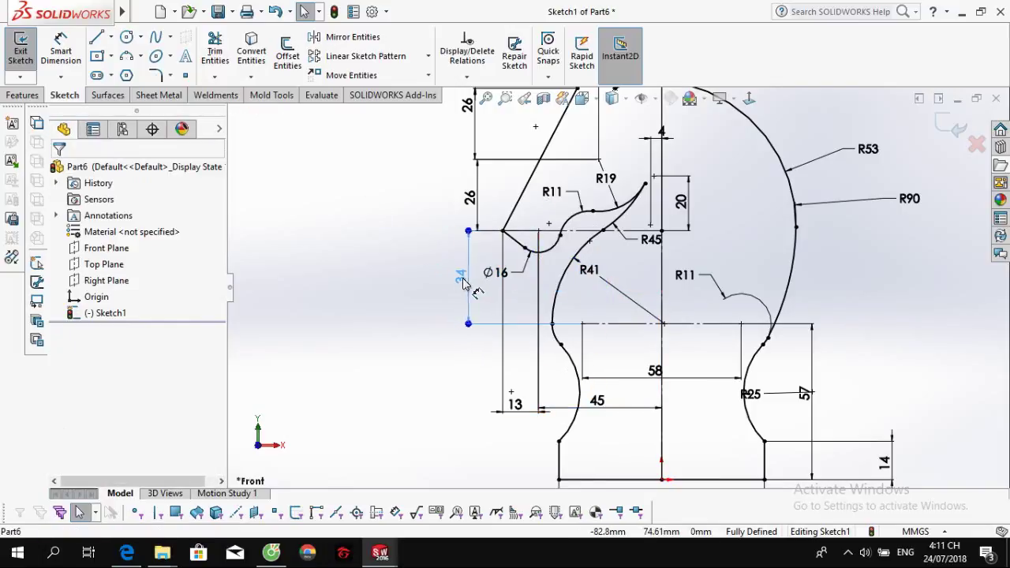
left_click(901, 241)
Fit the sketch in view and move the R90 and 14 dimensions to clearer spots.
key("f")
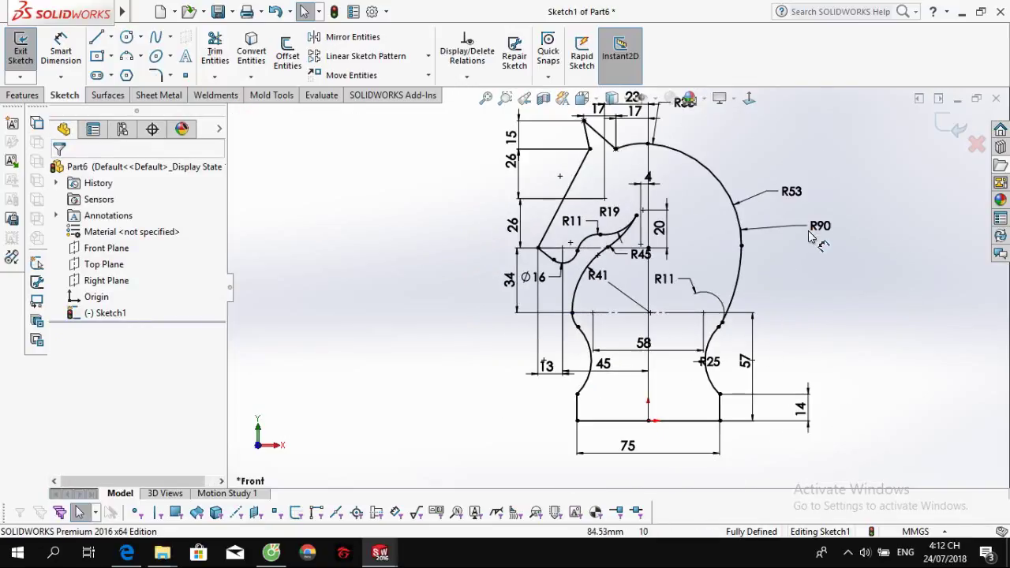
left_click_drag(813, 229, 816, 278)
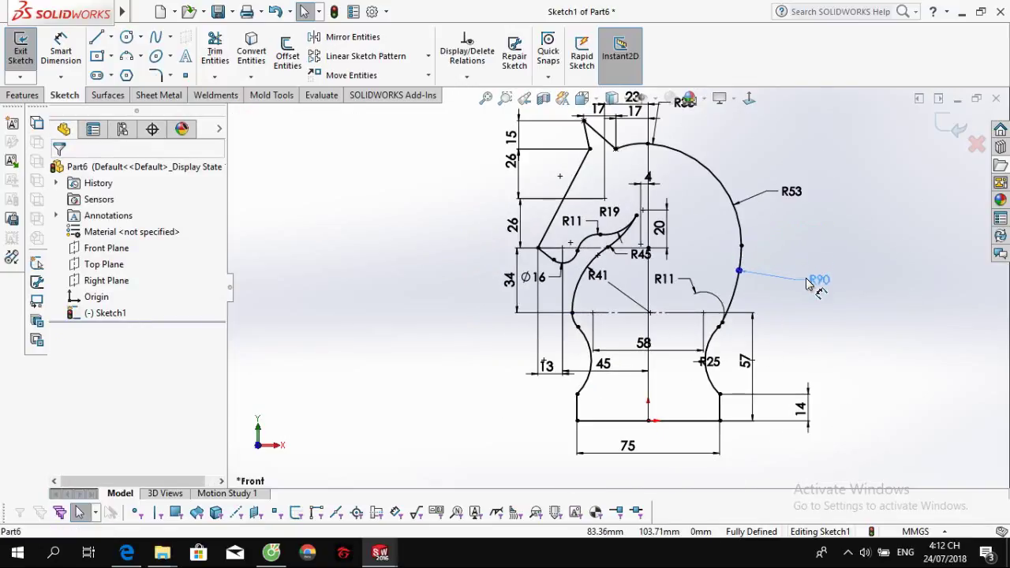
left_click(789, 345)
left_click(755, 361)
left_click_drag(802, 407, 745, 409)
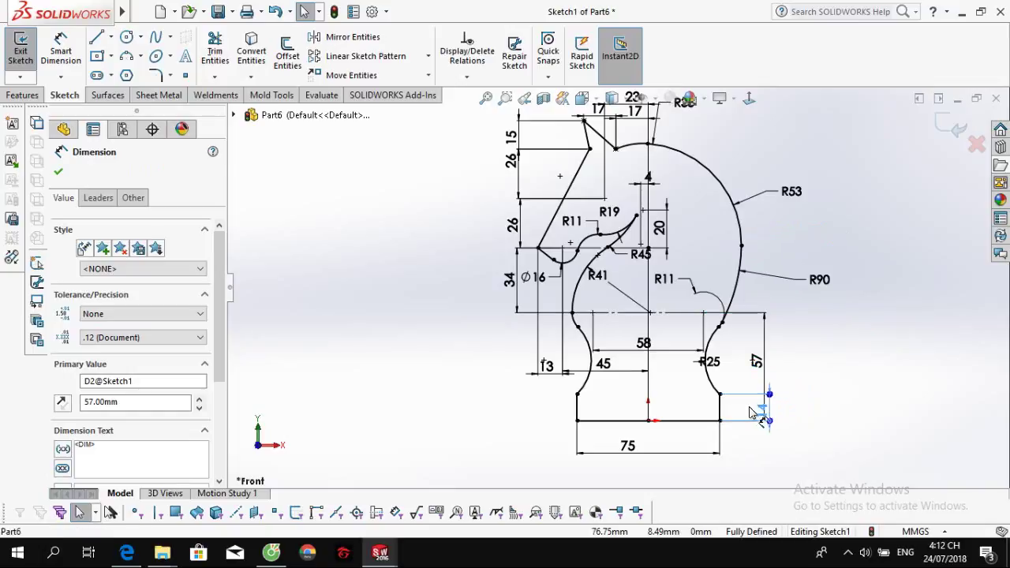
Raise the 23 dimension above the head, reposition the 4 dimension and nudge R45 down.
scroll(659, 158, "up", 1)
scroll(645, 142, "down", 4)
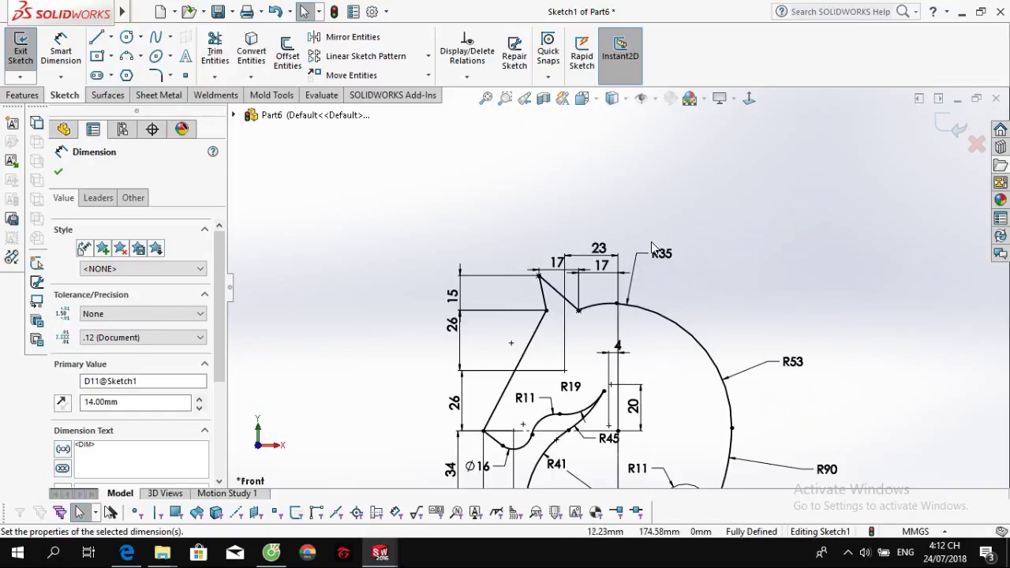
left_click_drag(598, 248, 601, 224)
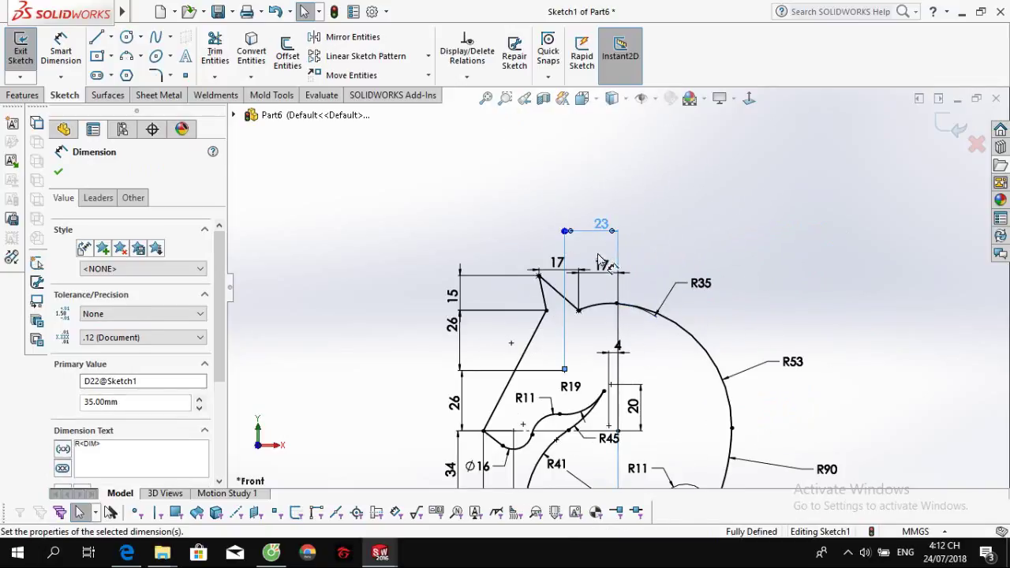
left_click(599, 267)
left_click(694, 252)
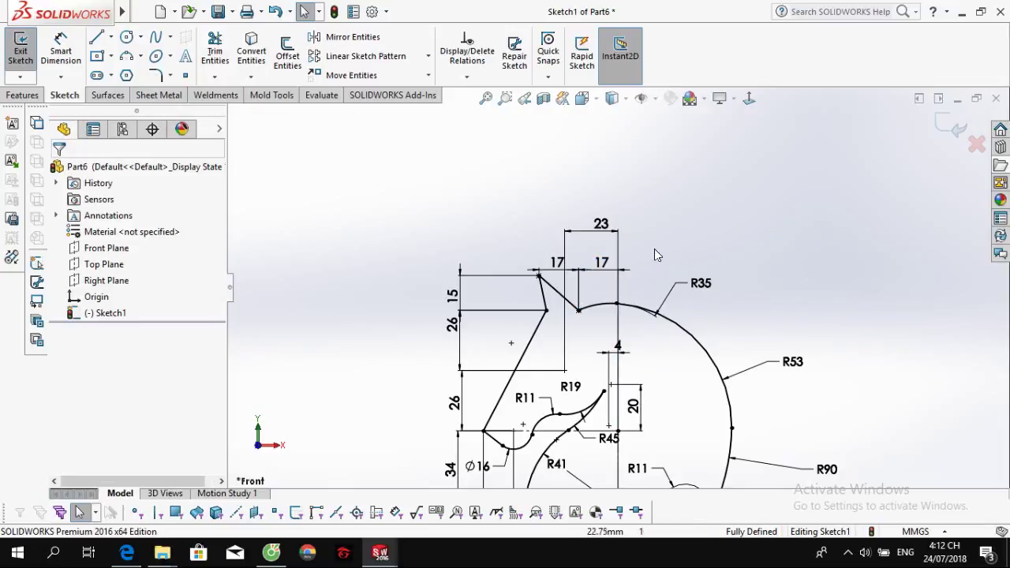
scroll(615, 255, "up", 2)
left_click(604, 326)
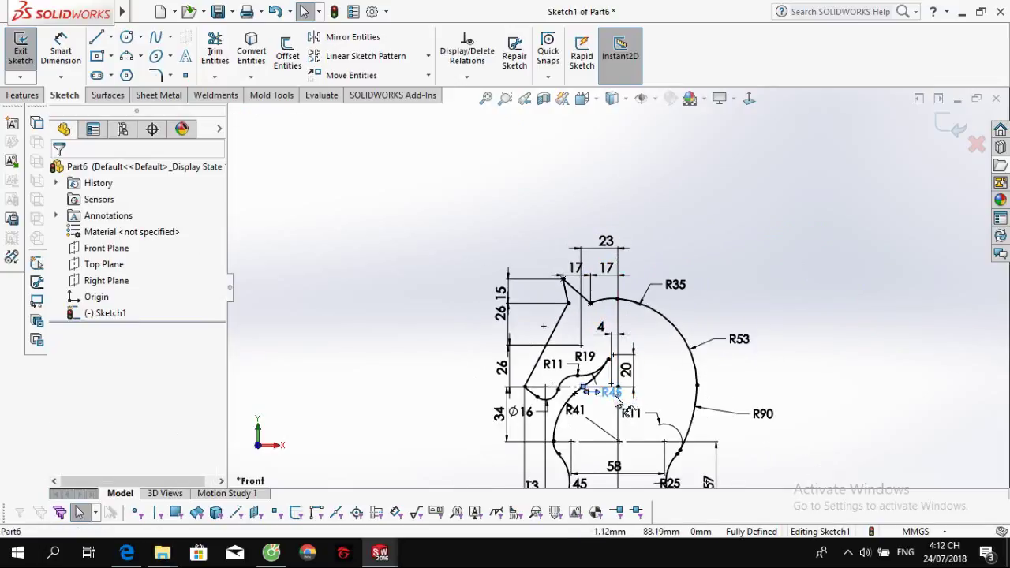
left_click_drag(612, 392, 610, 397)
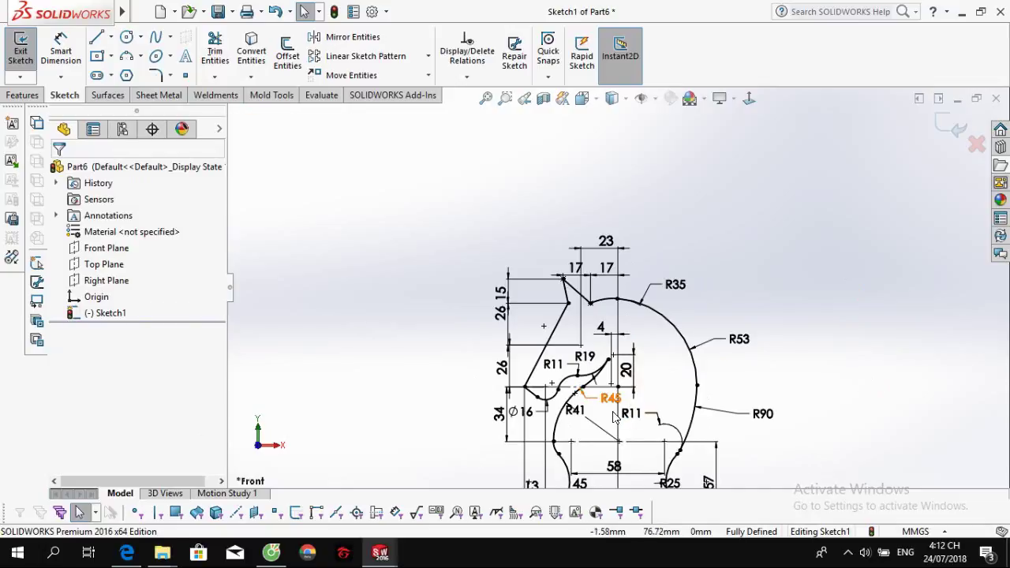
Check the 75 dimension, then bring up the Save As window for the part.
scroll(631, 410, "up", 3)
scroll(615, 418, "down", 1)
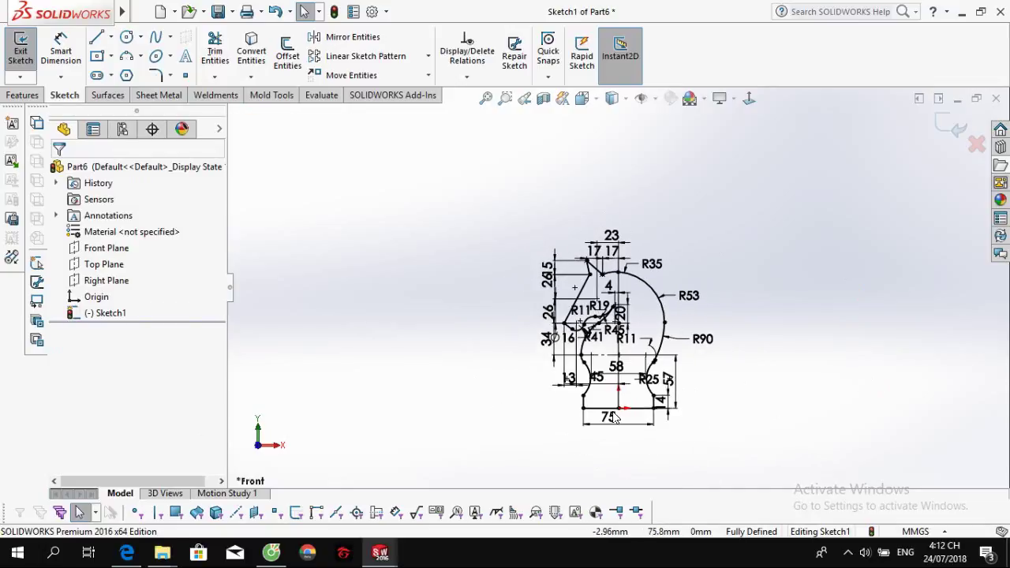
scroll(619, 414, "down", 1)
left_click(625, 410)
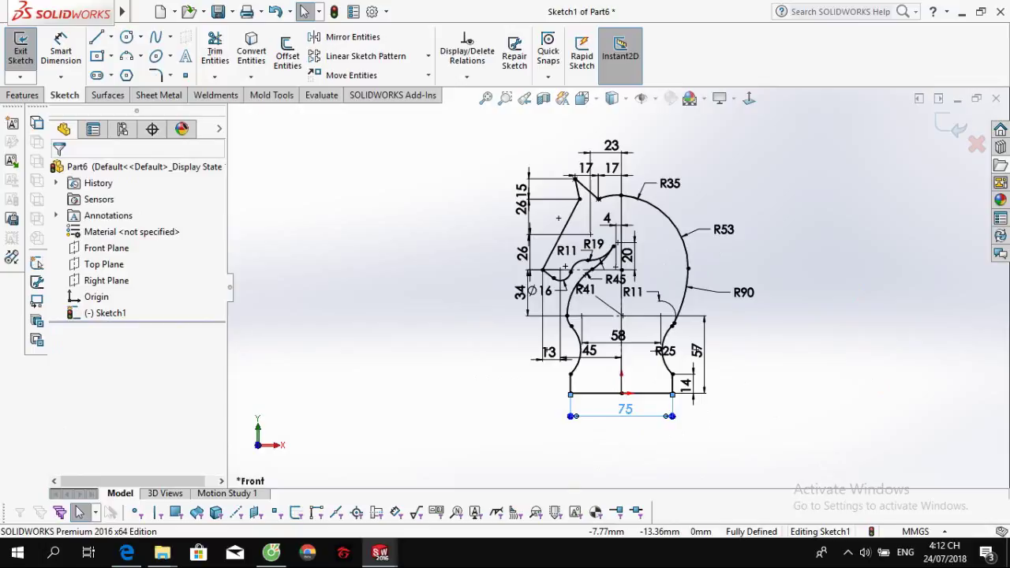
left_click(878, 387)
key("ctrl+s")
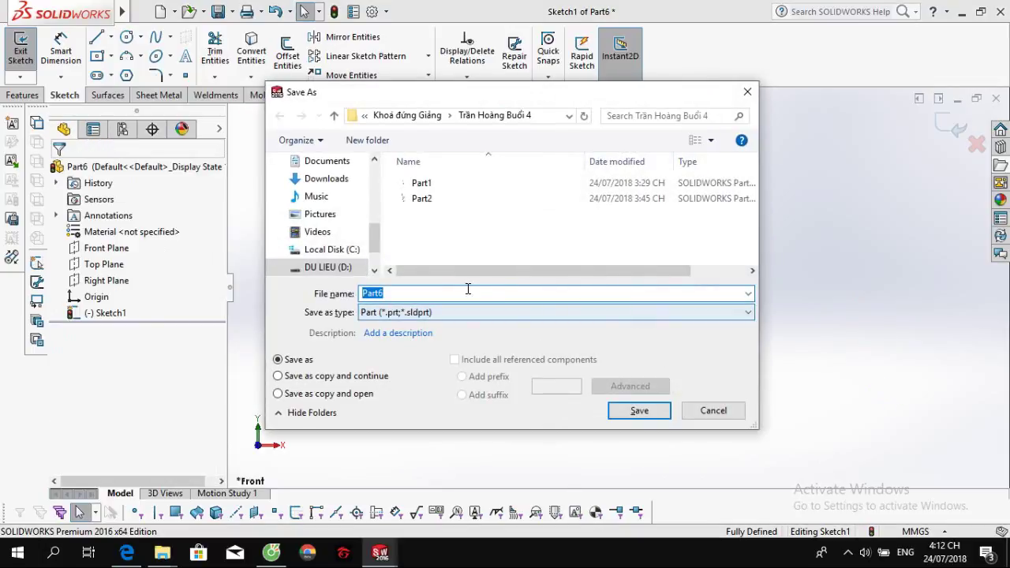
Save the part over the existing Part2 file, confirming the replacement.
left_click(433, 199)
left_click(629, 411)
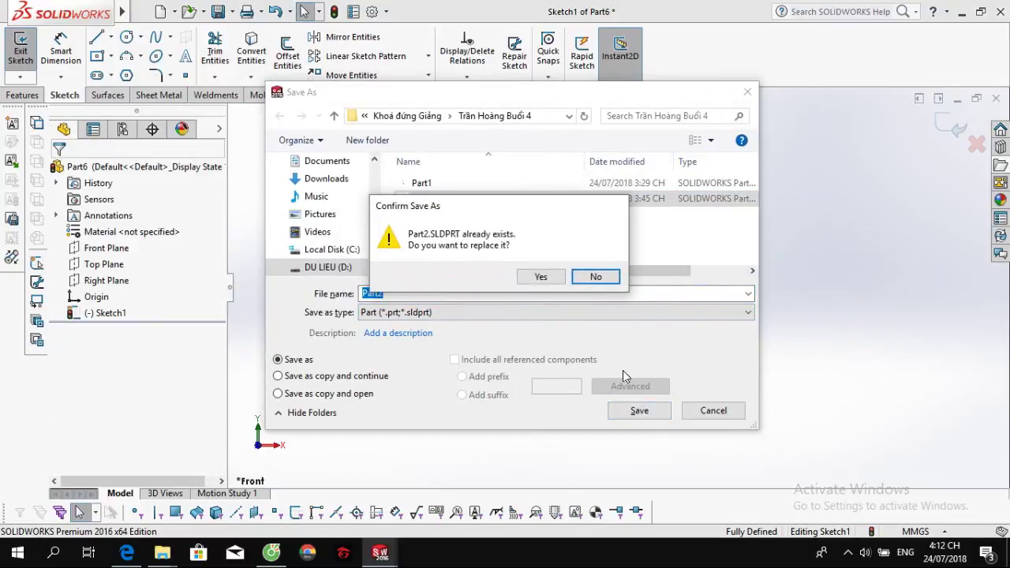
left_click(541, 277)
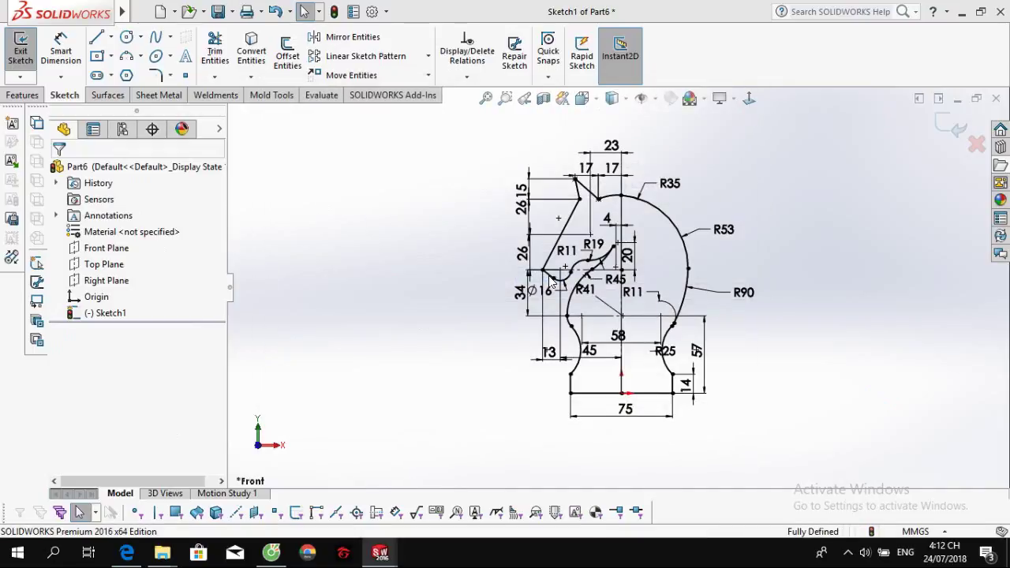